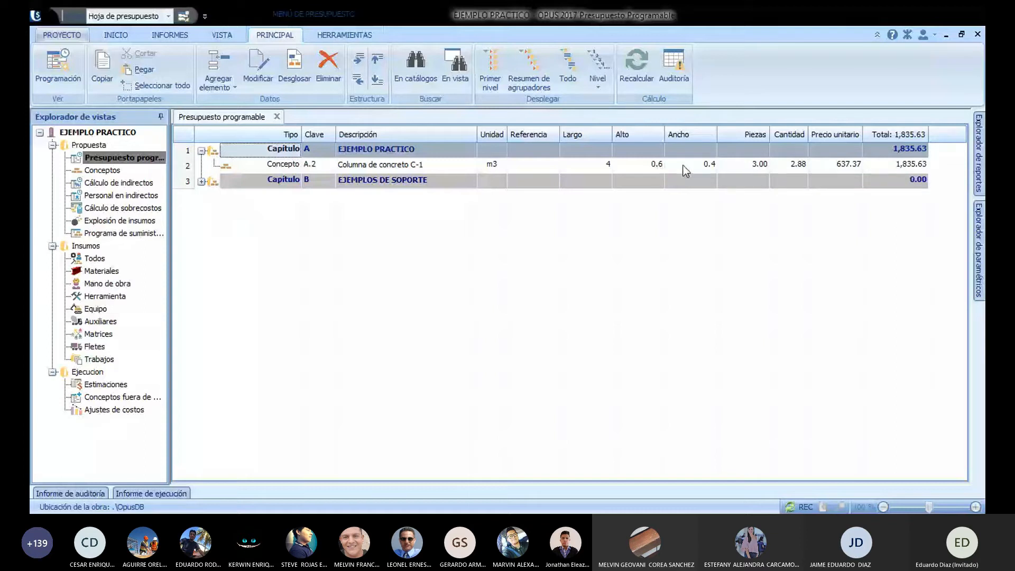
Step: Review the length, height, pieces and quantity values of the concept Columna de concreto C-1
{"action": "left_click", "coordinate": [587, 166]}
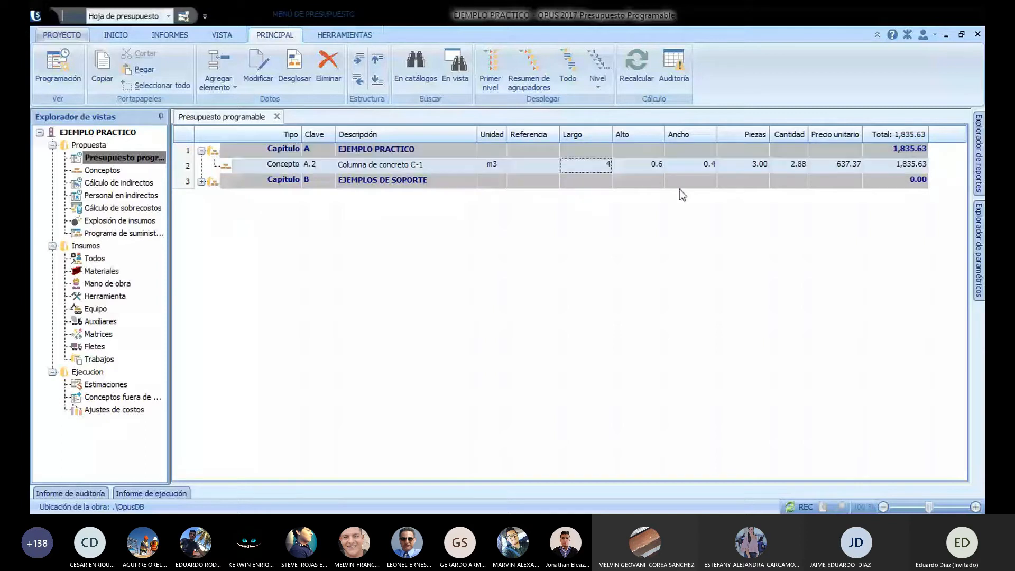
{"action": "left_click", "coordinate": [610, 167]}
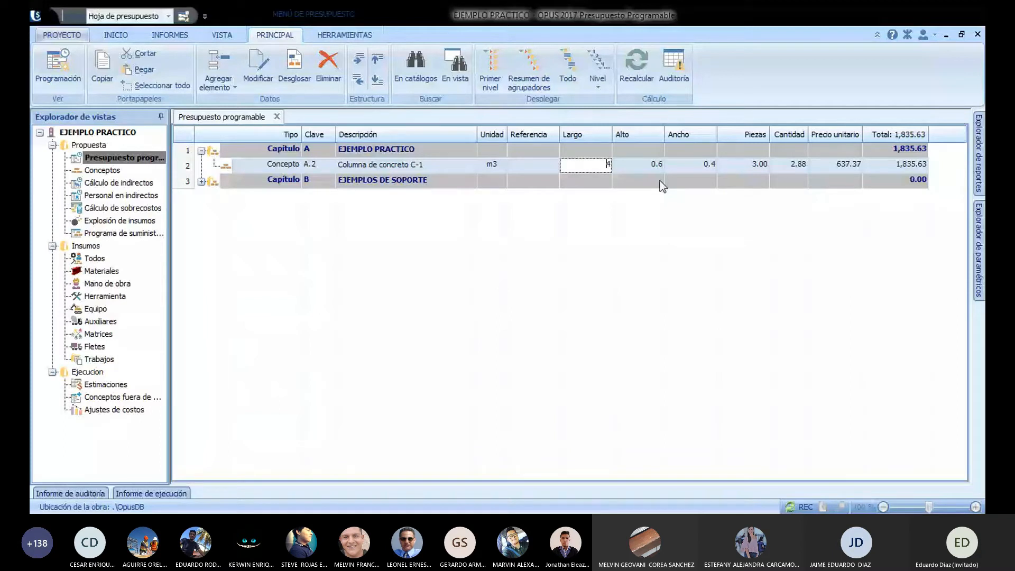
{"action": "key", "text": "Tab"}
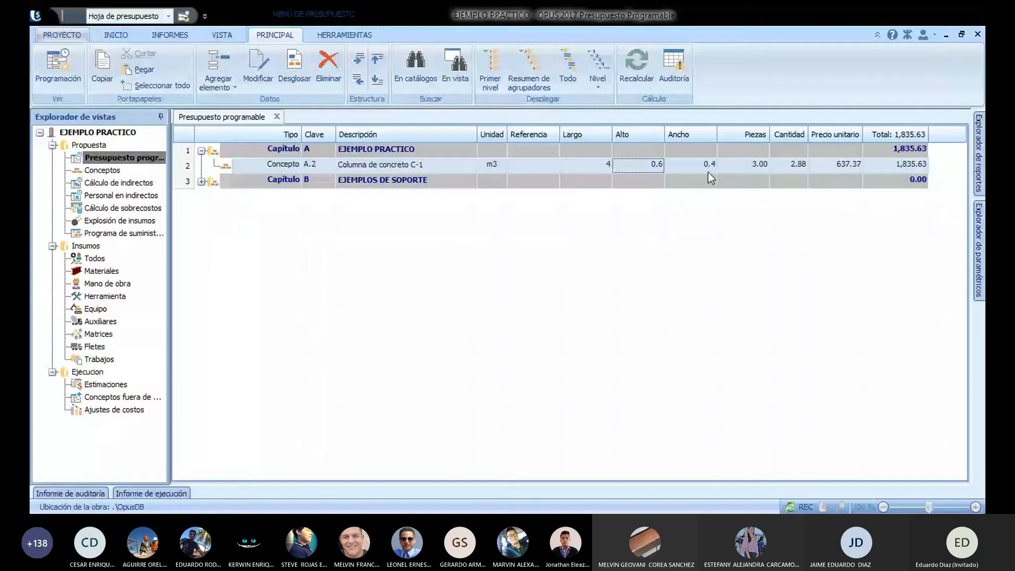
{"action": "left_click", "coordinate": [639, 168]}
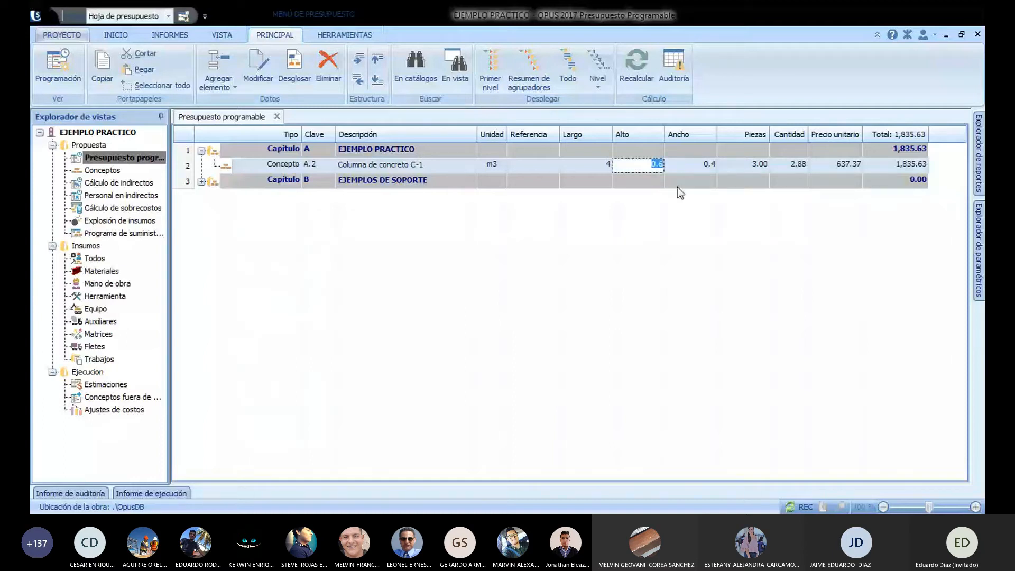
{"action": "left_click", "coordinate": [745, 165]}
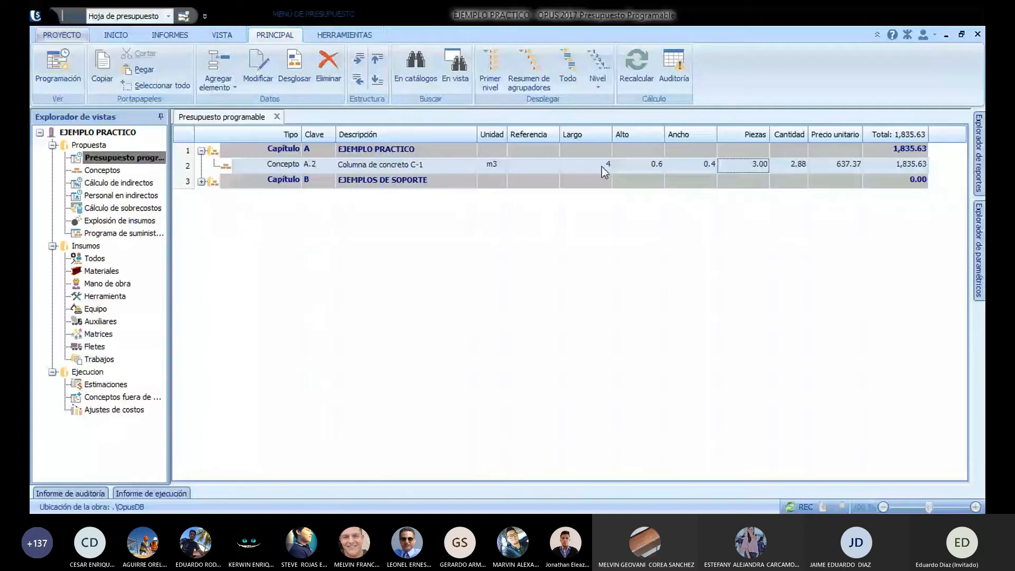
{"action": "left_click", "coordinate": [748, 167]}
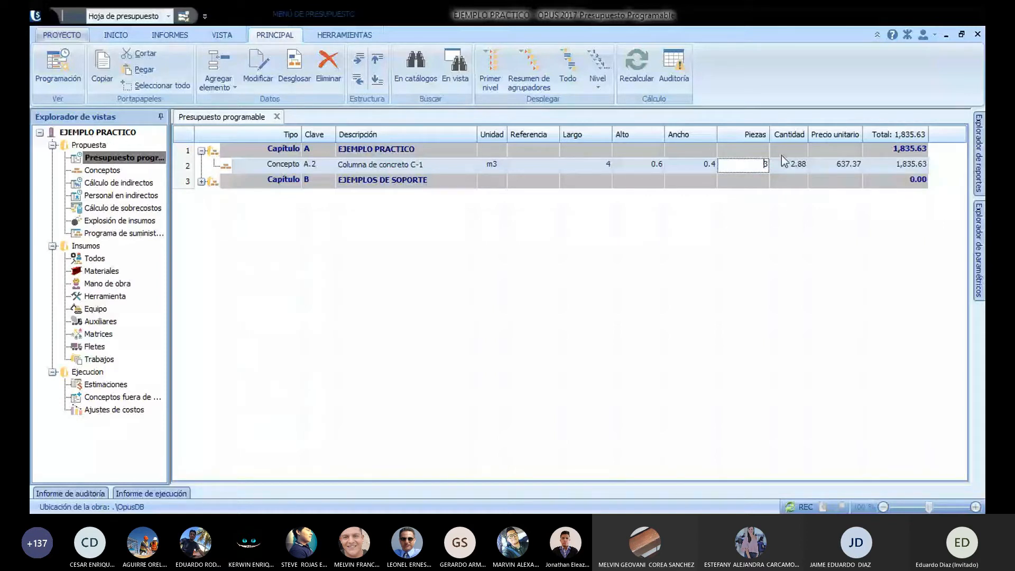
{"action": "key", "text": "Tab"}
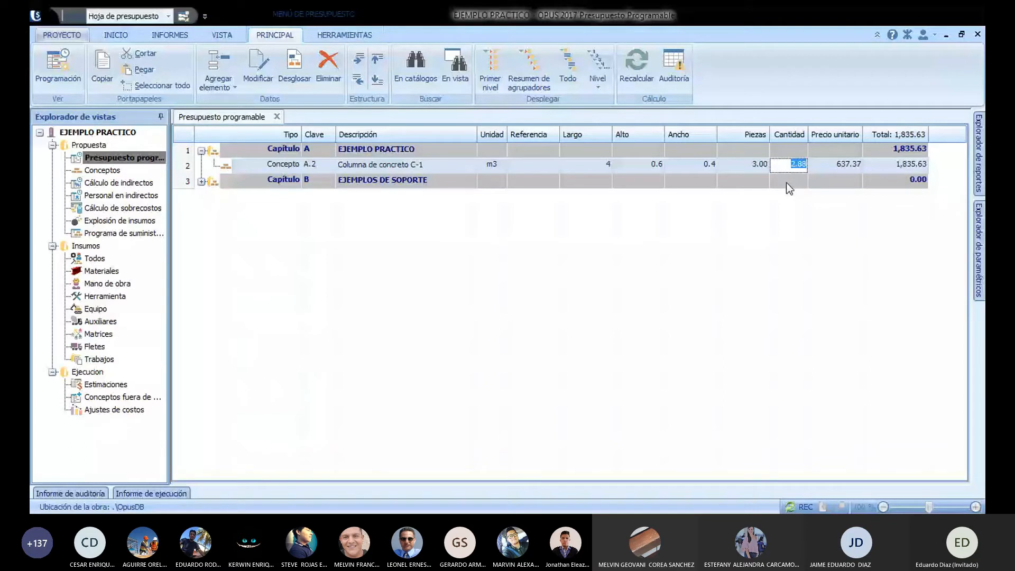
{"action": "left_click", "coordinate": [831, 163]}
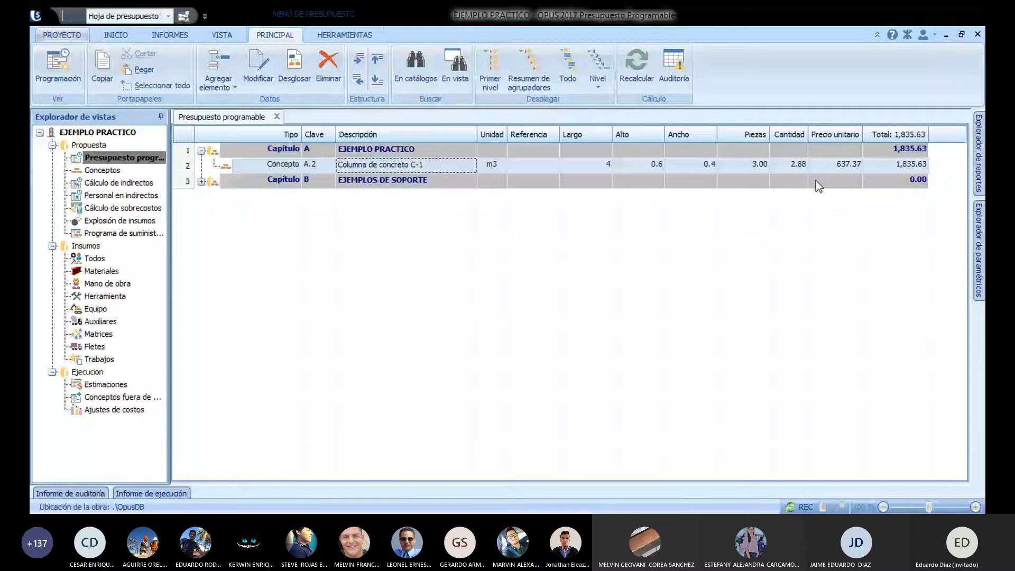
Step: Open the unit price breakdown of the concept Columna de concreto C-1
{"action": "left_click", "coordinate": [816, 180]}
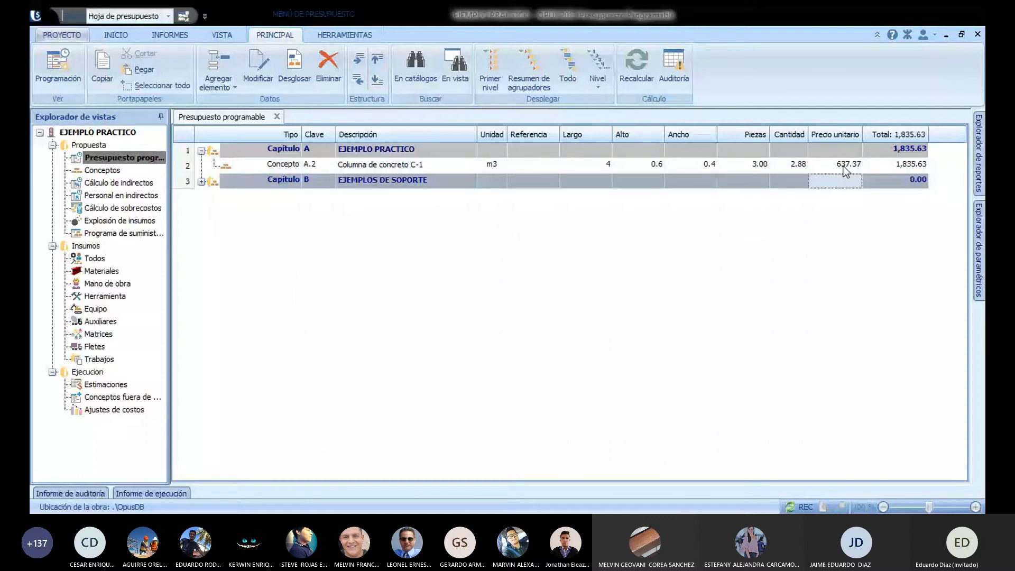
{"action": "left_click", "coordinate": [842, 165]}
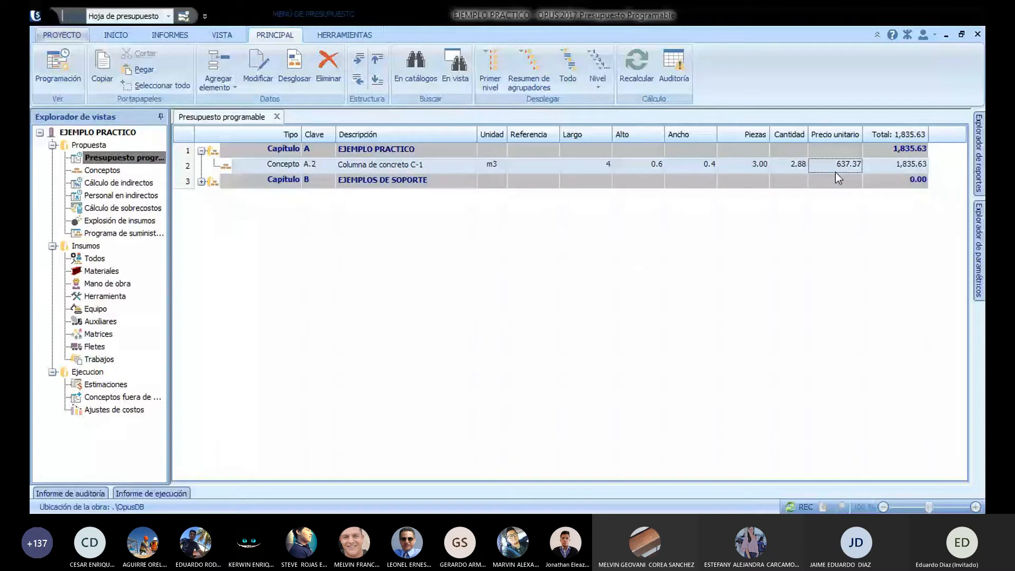
{"action": "double_click", "coordinate": [835, 171]}
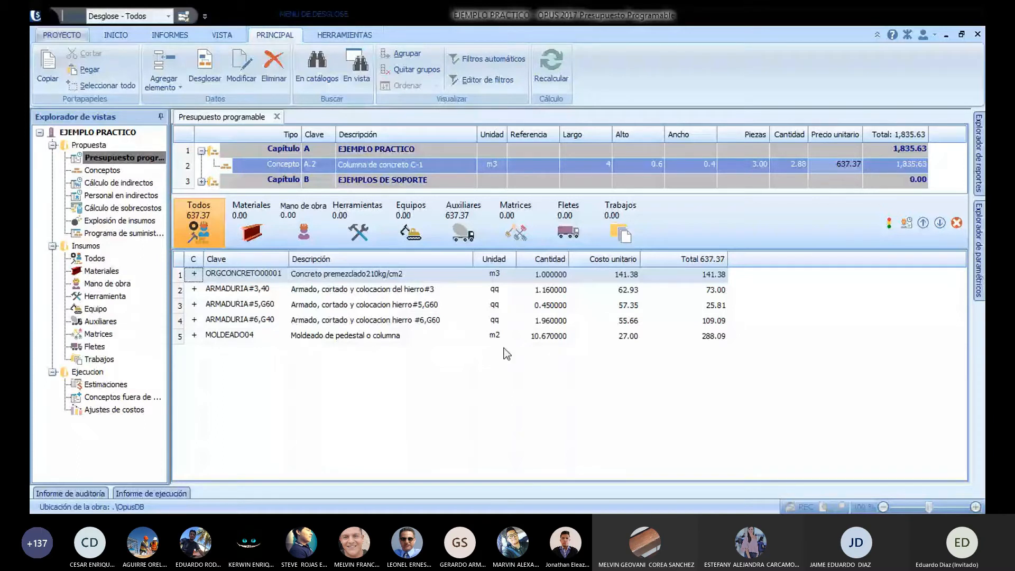
Step: Enter a quantity of 1 for Concreto premezclado210kg/cm2 in the column's breakdown
{"action": "left_click", "coordinate": [554, 279]}
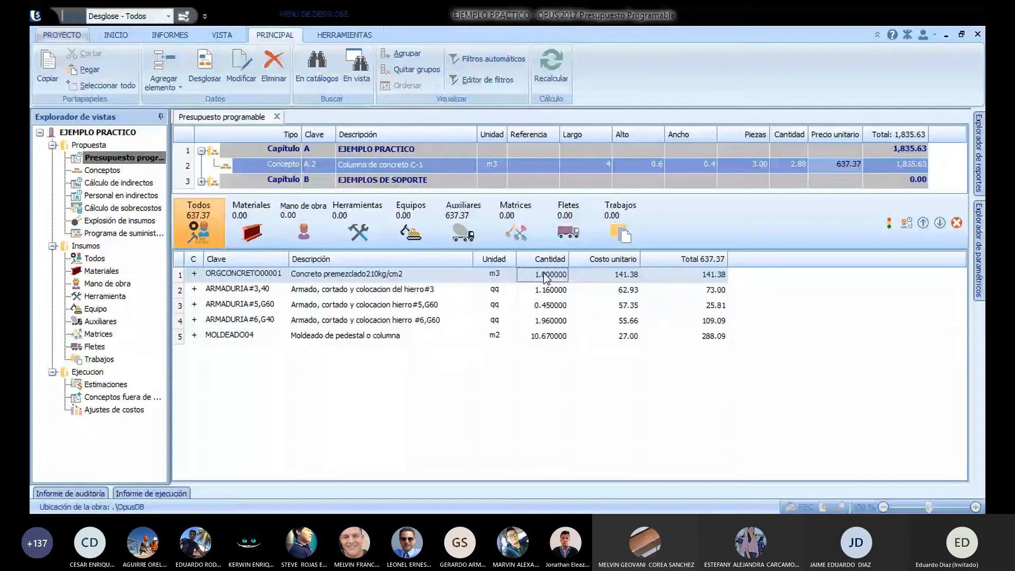
{"action": "type", "text": "1"}
{"action": "key", "text": "Return"}
{"action": "key", "text": "Down"}
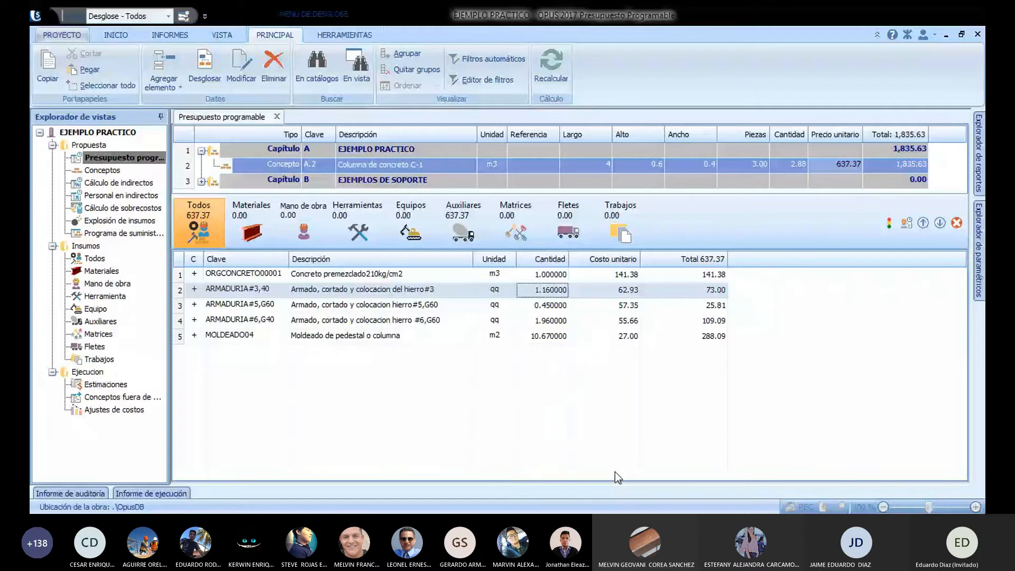
{"action": "key", "text": "Up"}
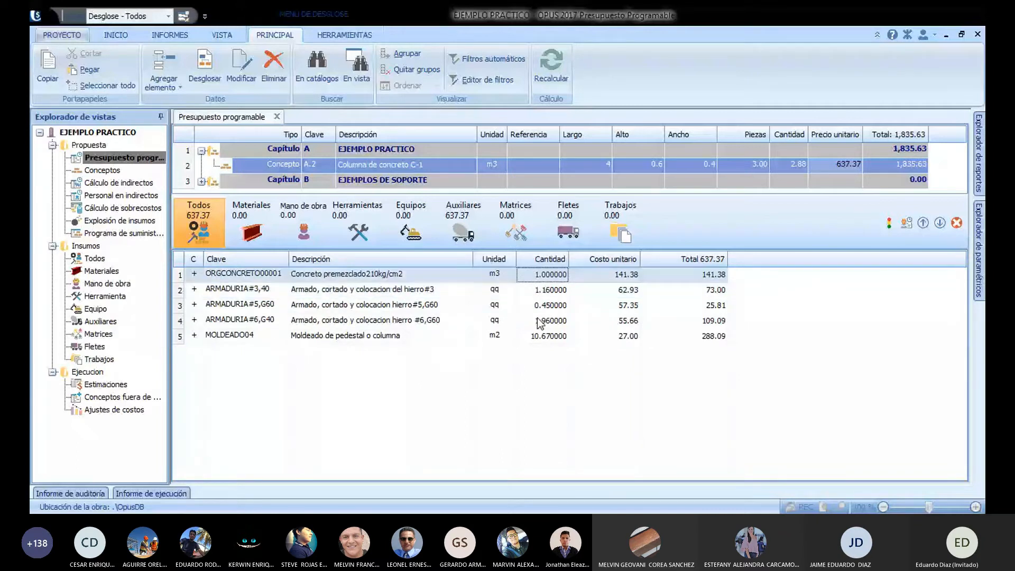
Step: Open the cost breakdown of Concreto premezclado210kg/cm2 and look through its component supplies
{"action": "key", "text": "Left"}
{"action": "key", "text": "Left"}
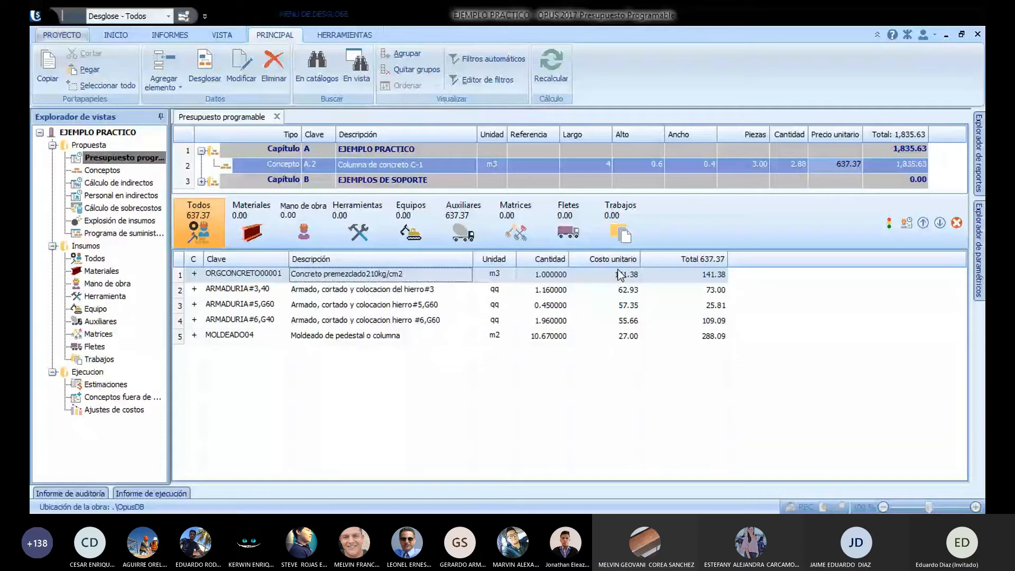
{"action": "double_click", "coordinate": [620, 274]}
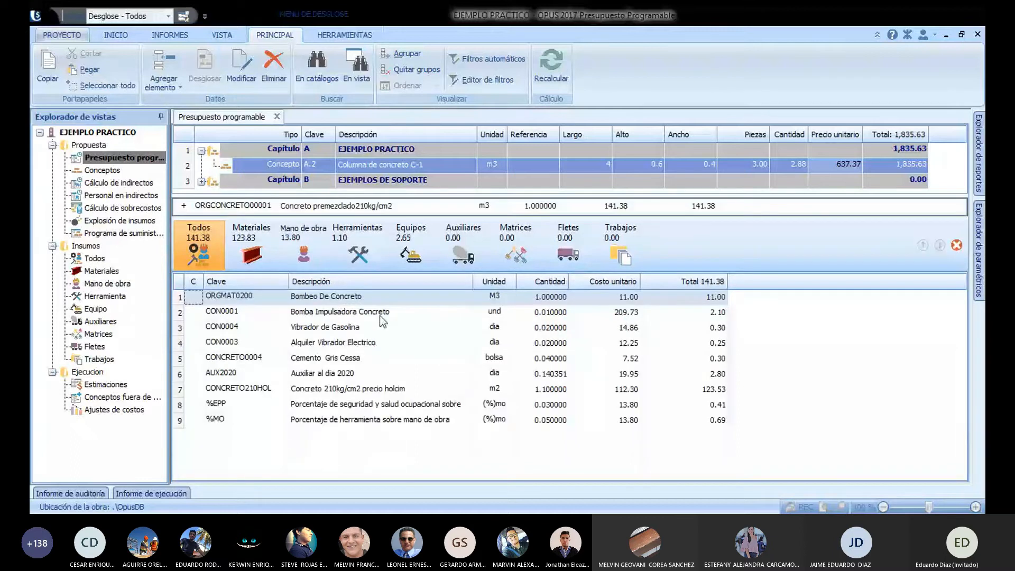
{"action": "left_click", "coordinate": [391, 342]}
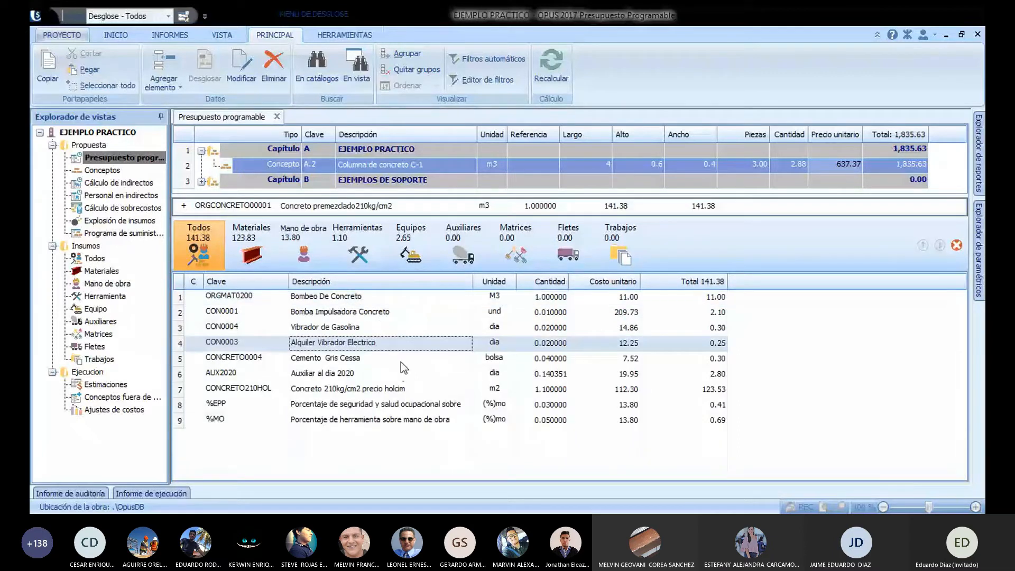
{"action": "left_click", "coordinate": [400, 361]}
Step: Examine the premixed concrete's breakdown by materials, equipment, auxiliaries, works, freight and labour, returning to the list of all supplies
{"action": "left_click", "coordinate": [251, 245]}
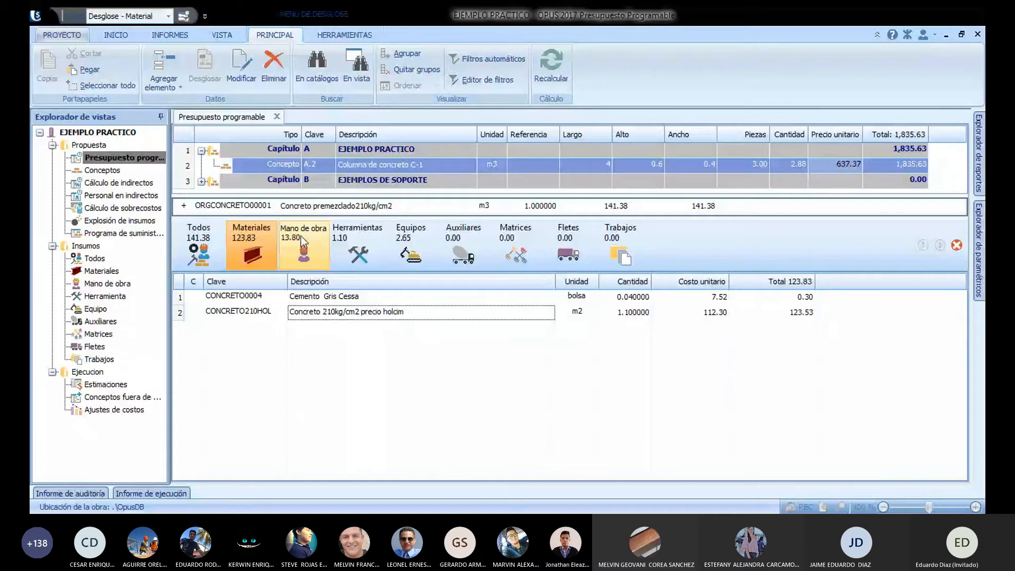
{"action": "left_click", "coordinate": [411, 249]}
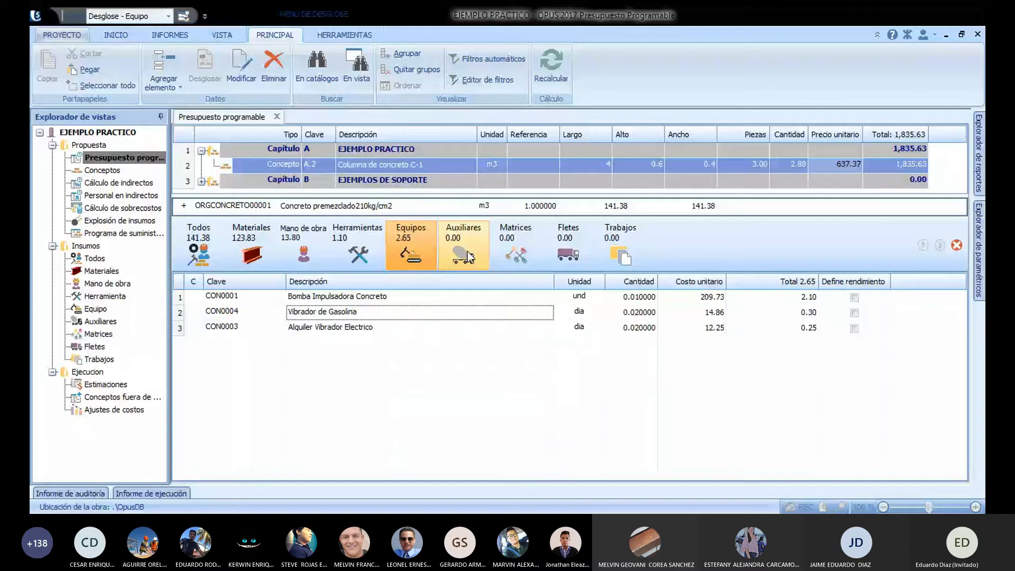
{"action": "left_click", "coordinate": [469, 257]}
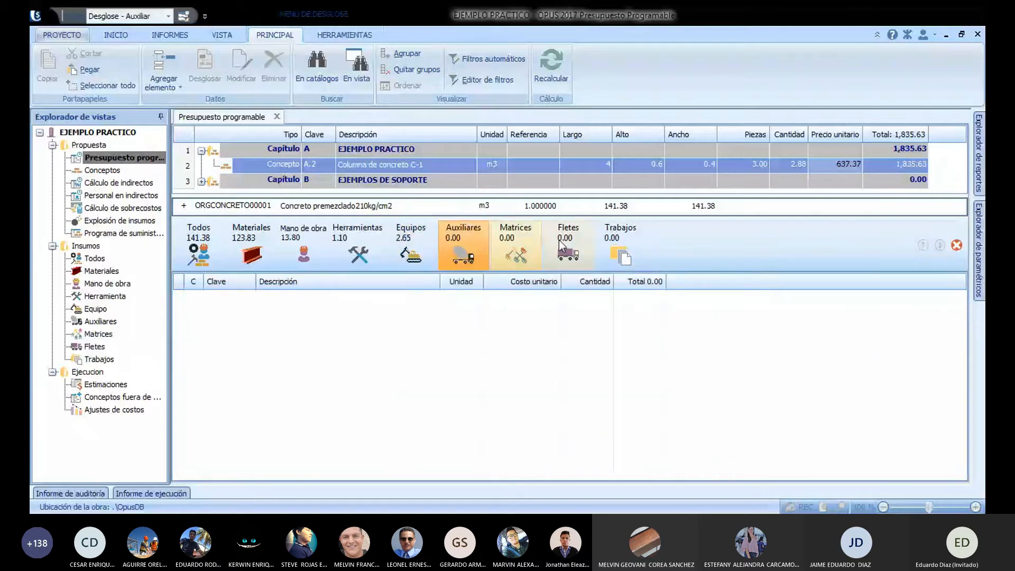
{"action": "left_click", "coordinate": [620, 248]}
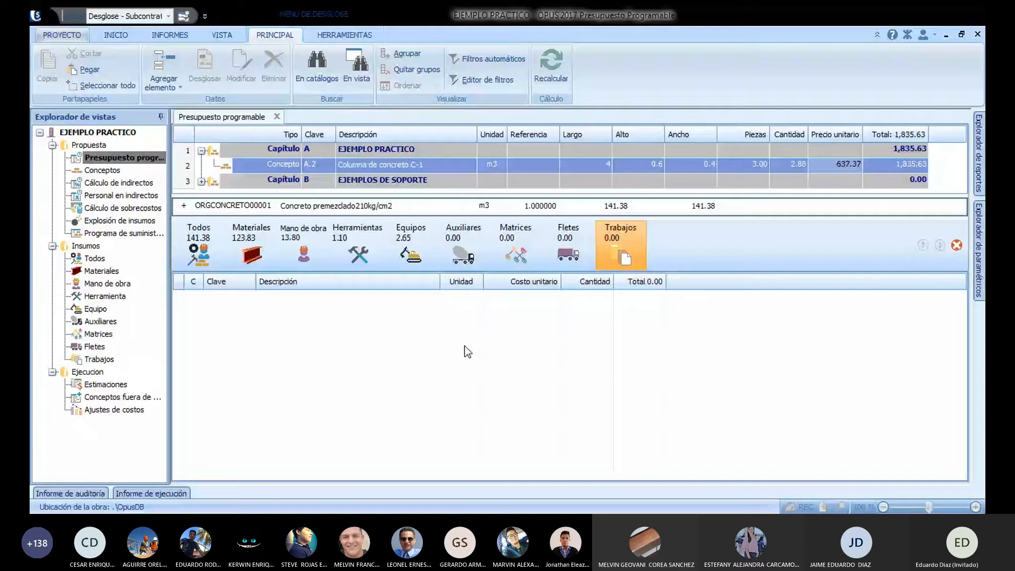
{"action": "left_click", "coordinate": [567, 260]}
{"action": "left_click", "coordinate": [515, 267]}
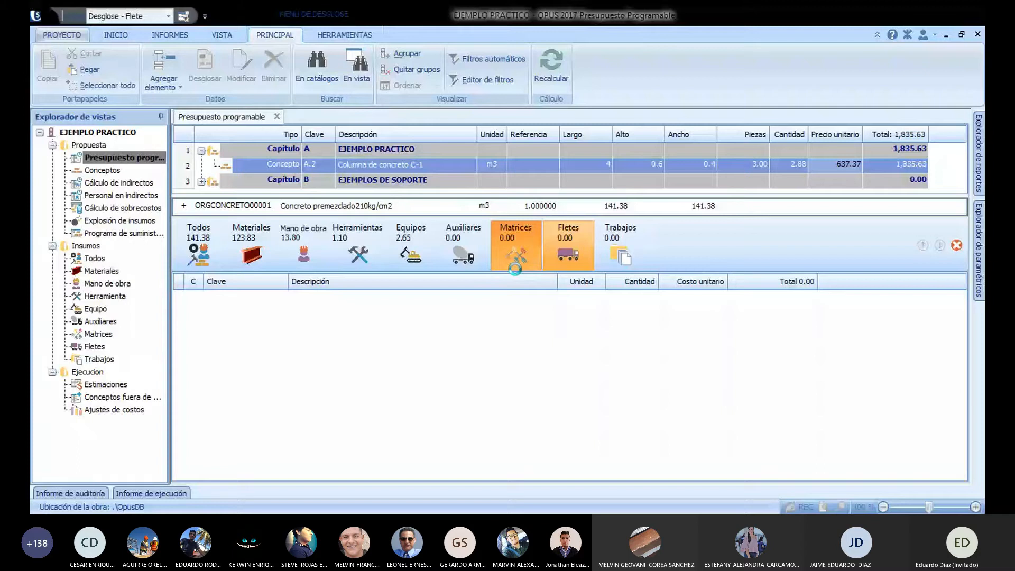
{"action": "left_click", "coordinate": [304, 249]}
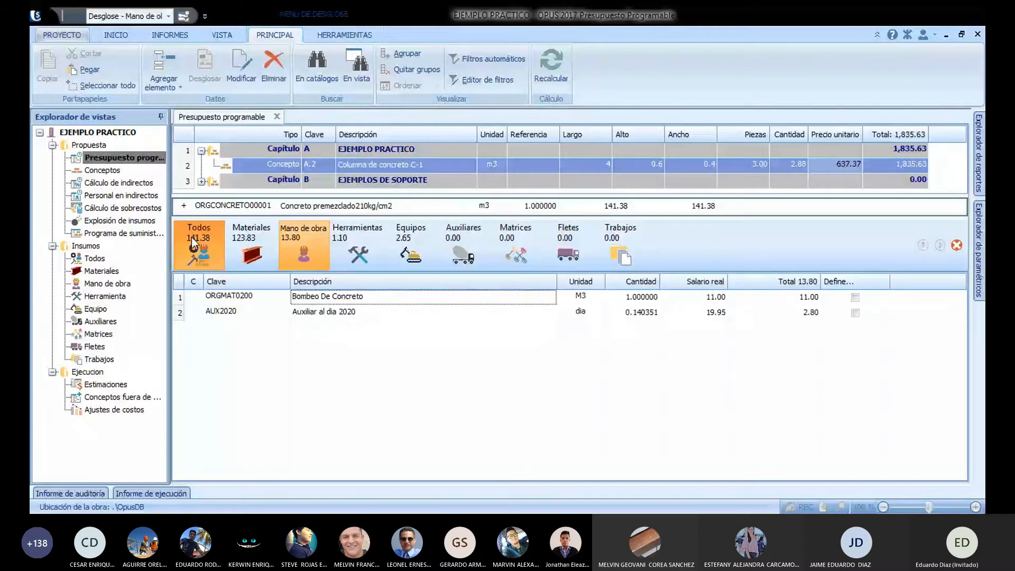
{"action": "left_click", "coordinate": [191, 237]}
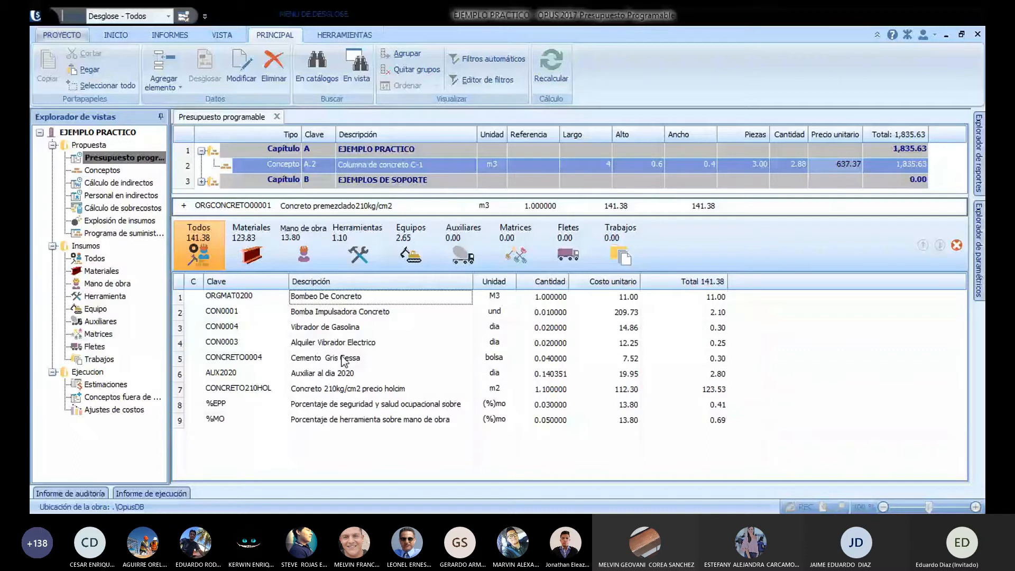
Step: Review only the materials, labour and equipment of the premixed concrete again, and show all supplies together
{"action": "left_click", "coordinate": [251, 249]}
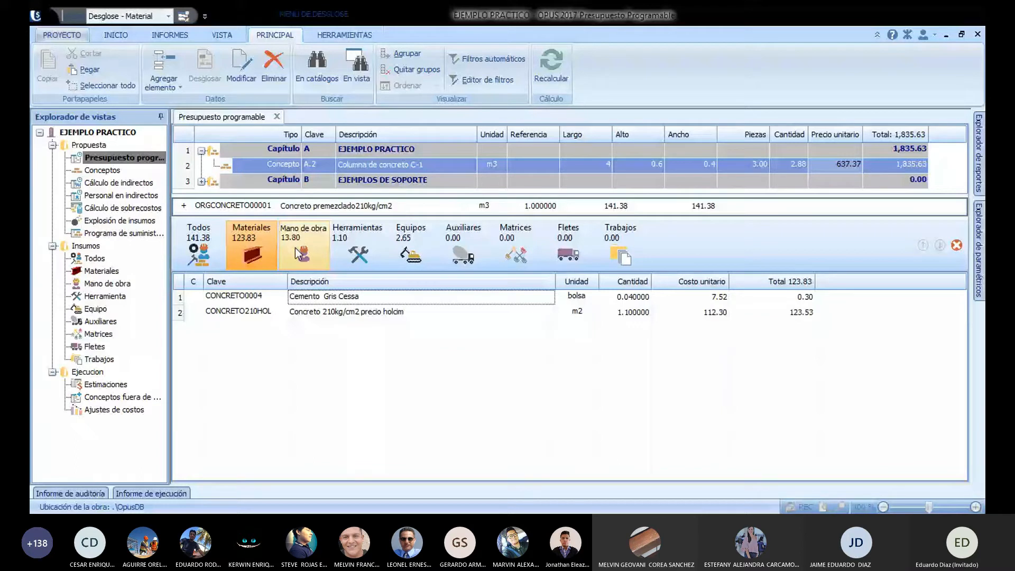
{"action": "left_click", "coordinate": [299, 252]}
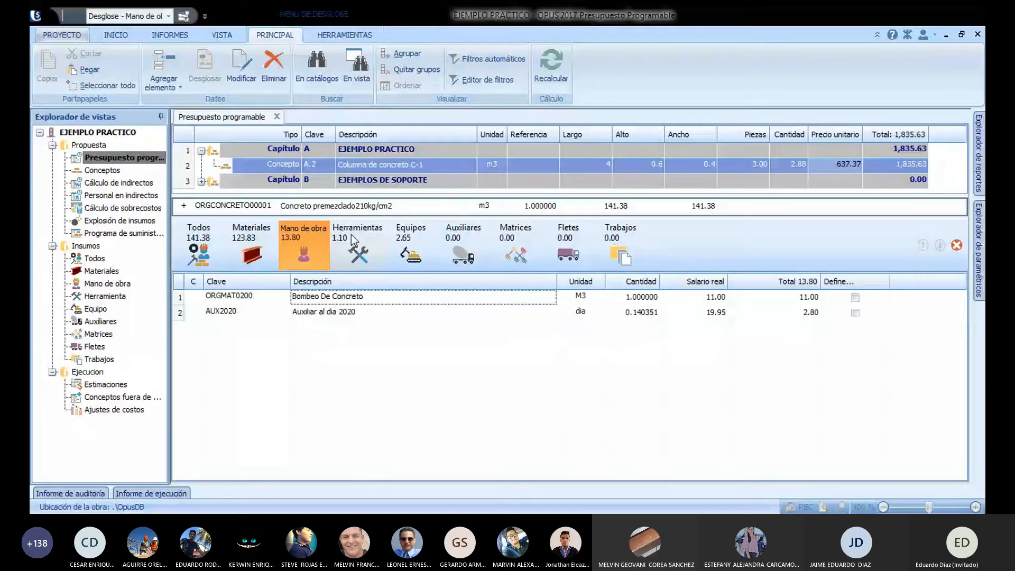
{"action": "left_click", "coordinate": [410, 246]}
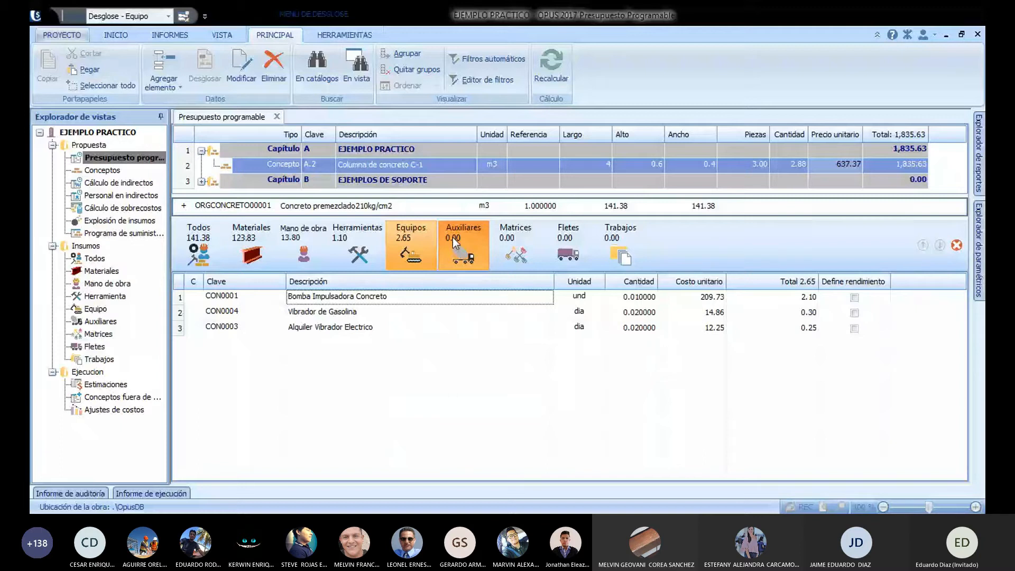
{"action": "left_click", "coordinate": [199, 245]}
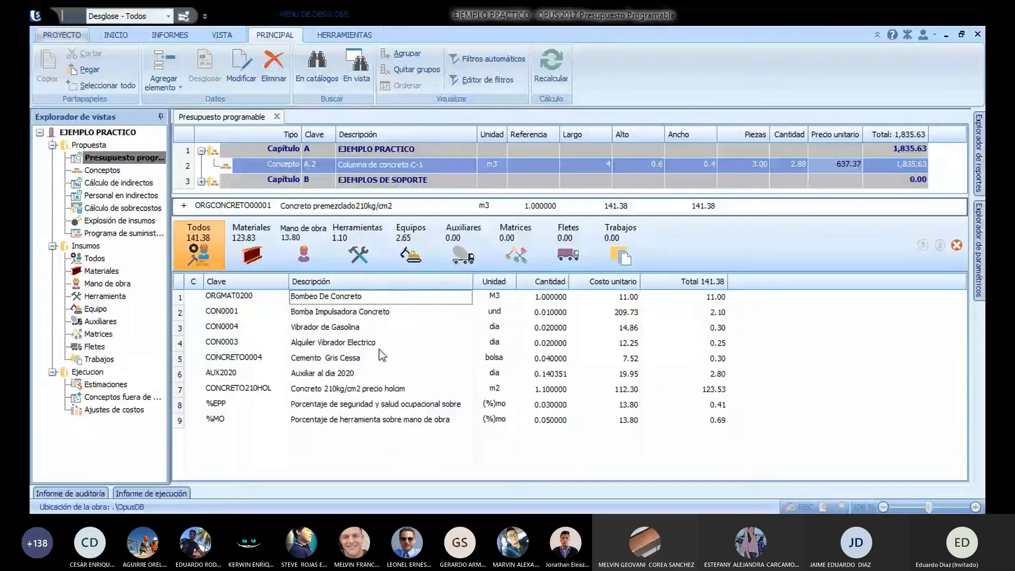
Step: Review the pumping, concrete pump and vibrator rows of the premixed concrete, checking quantities and the unit cost of Bombeo De Concreto
{"action": "key", "text": "Down"}
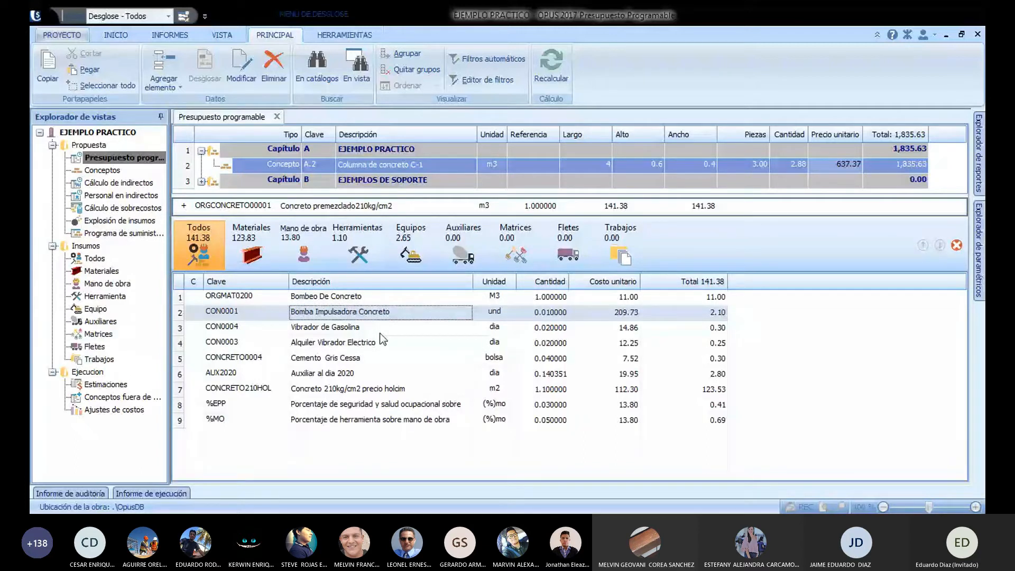
{"action": "key", "text": "Down"}
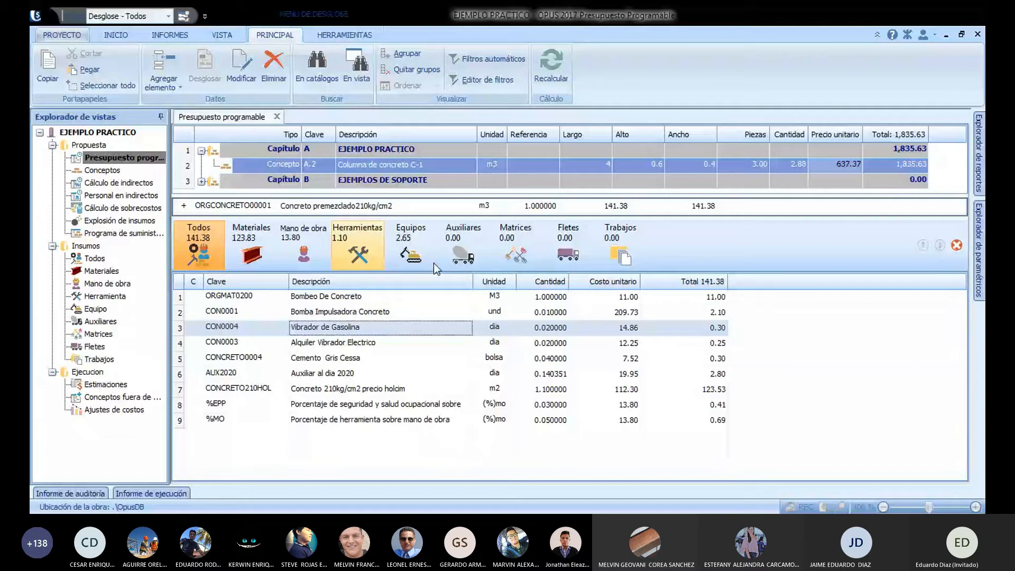
{"action": "key", "text": "Up"}
{"action": "key", "text": "Up"}
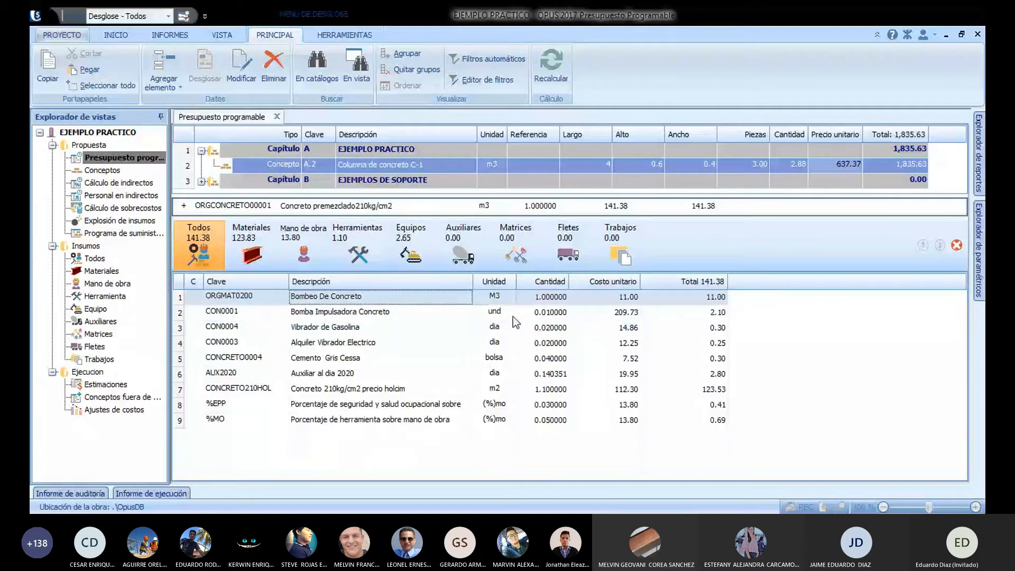
{"action": "key", "text": "Right"}
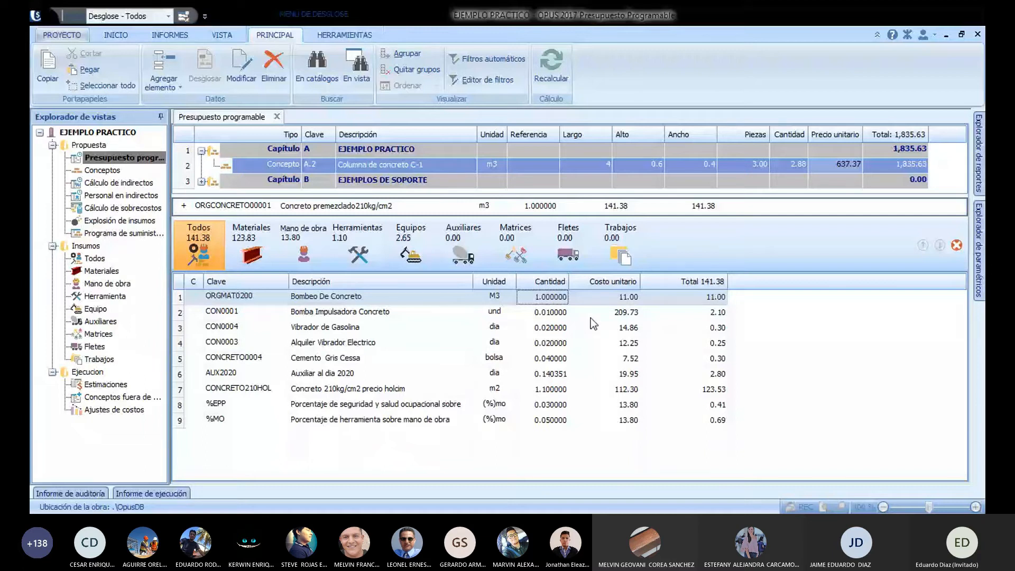
{"action": "key", "text": "Down"}
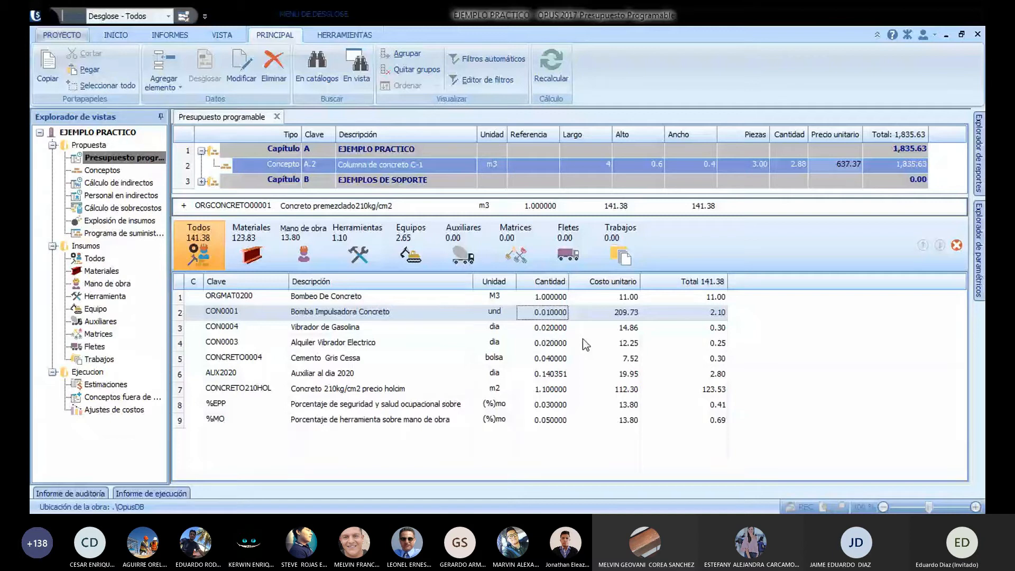
{"action": "left_click", "coordinate": [623, 297]}
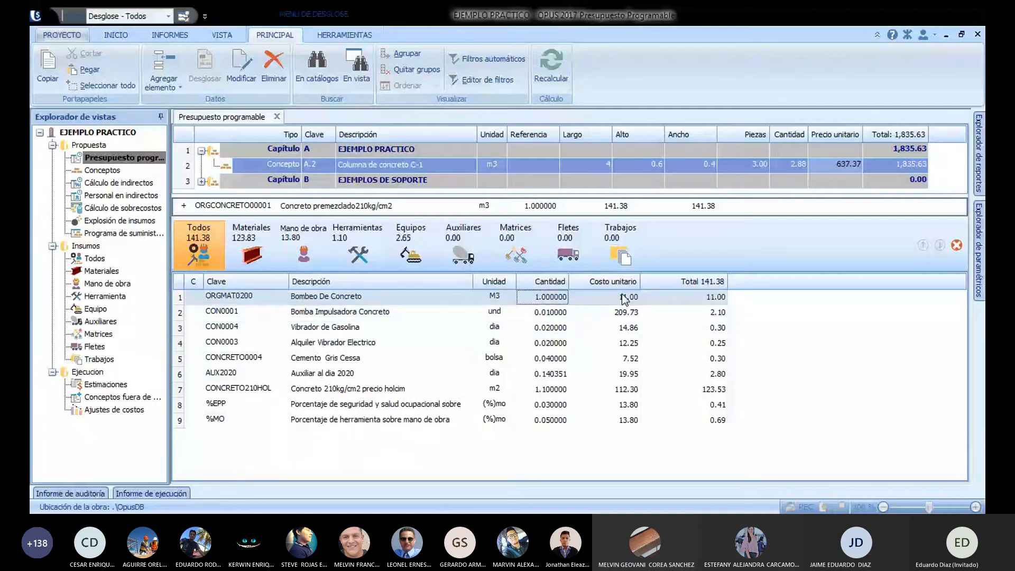
{"action": "left_click", "coordinate": [624, 298]}
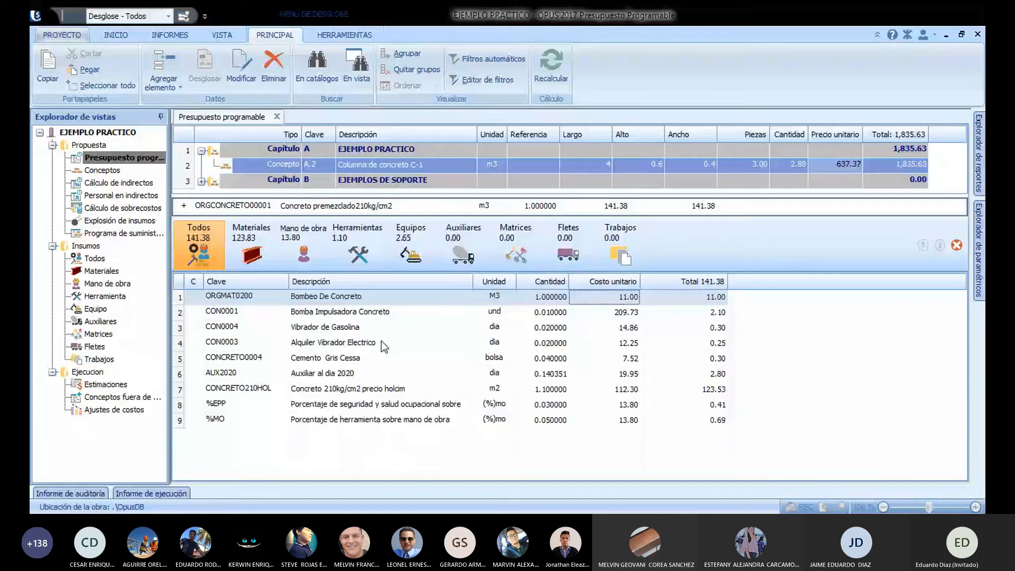
Step: Review the quantities of the vibrator, cement and Auxiliar al dia 2020 rows, and the unit costs of the cement and auxiliary
{"action": "left_click", "coordinate": [551, 327]}
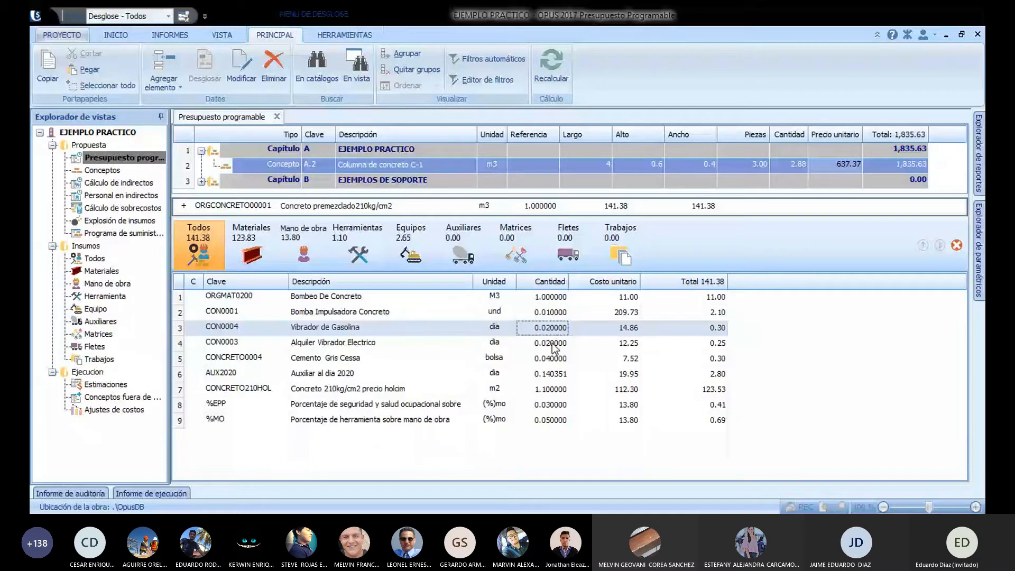
{"action": "key", "text": "Down"}
{"action": "key", "text": "Down"}
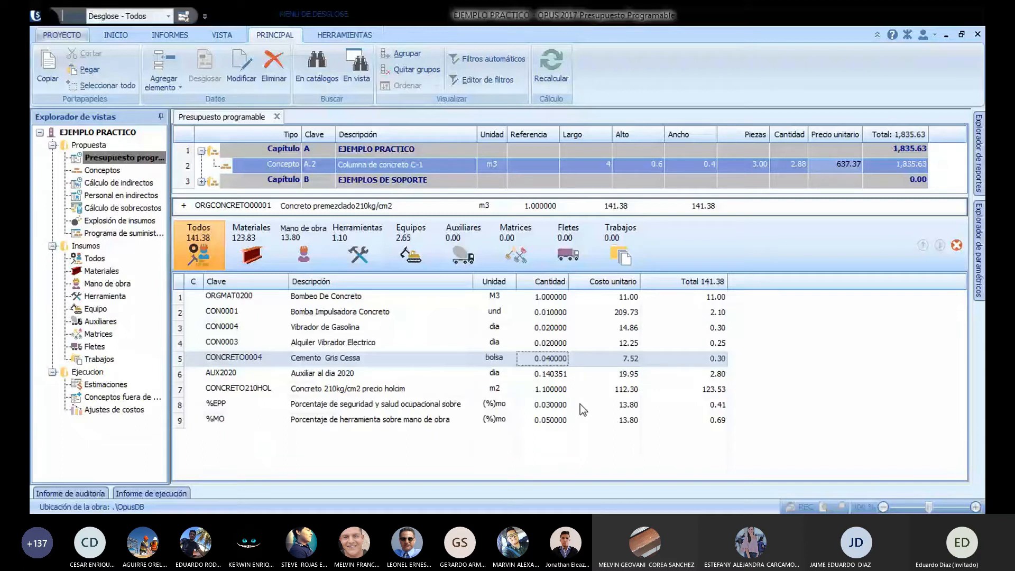
{"action": "key", "text": "Down"}
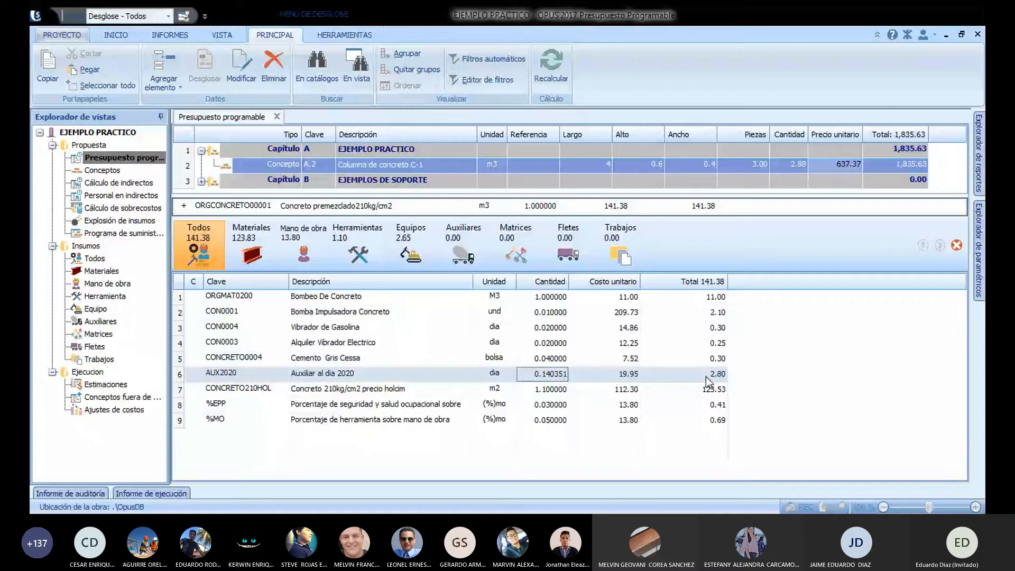
{"action": "left_click", "coordinate": [620, 360]}
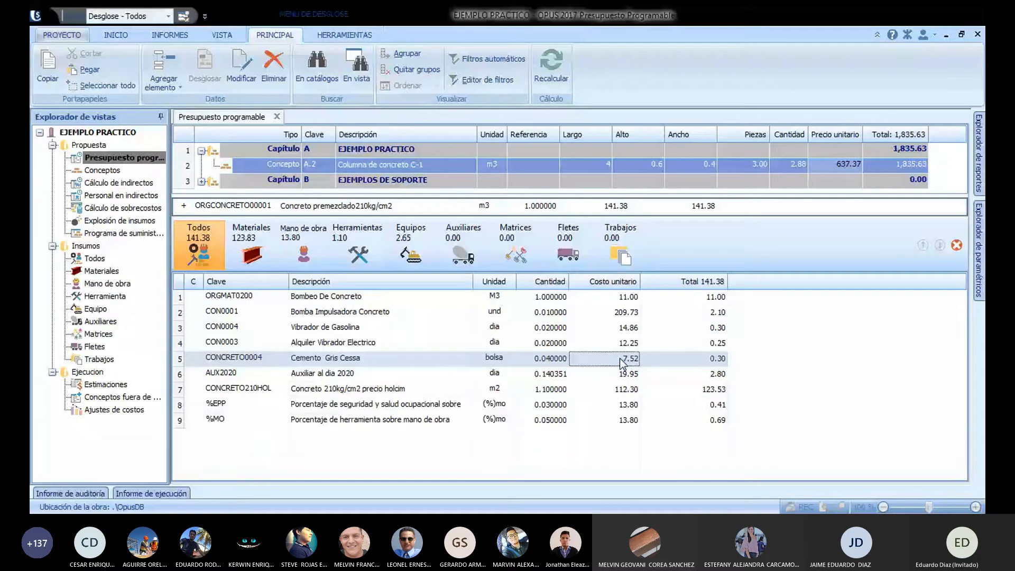
{"action": "left_click", "coordinate": [628, 374]}
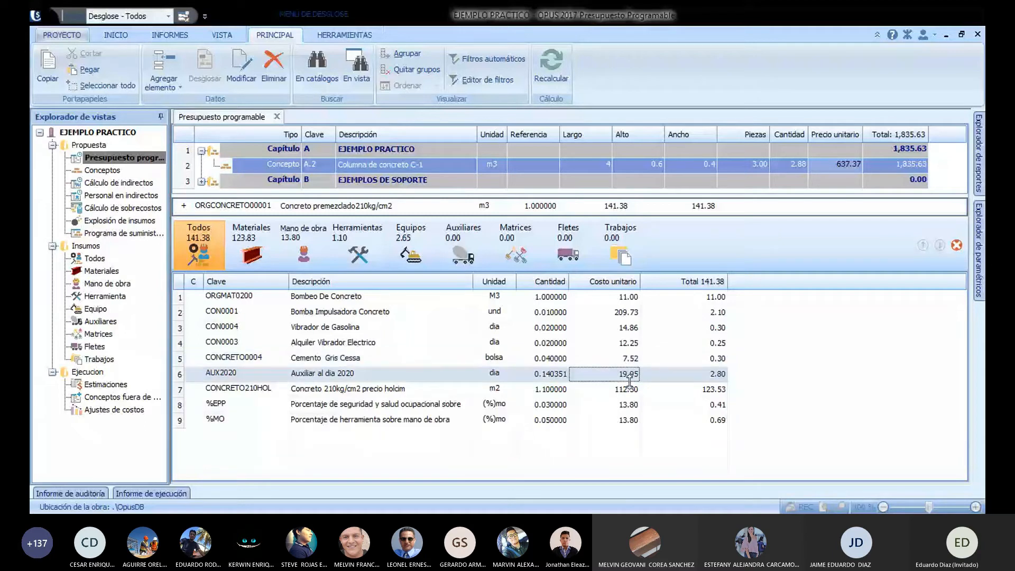
Step: Recheck the Auxiliar al dia 2020 quantity and the Bombeo De Concreto and Cemento Gris Cessa rows of the premixed concrete
{"action": "key", "text": "alt+Tab"}
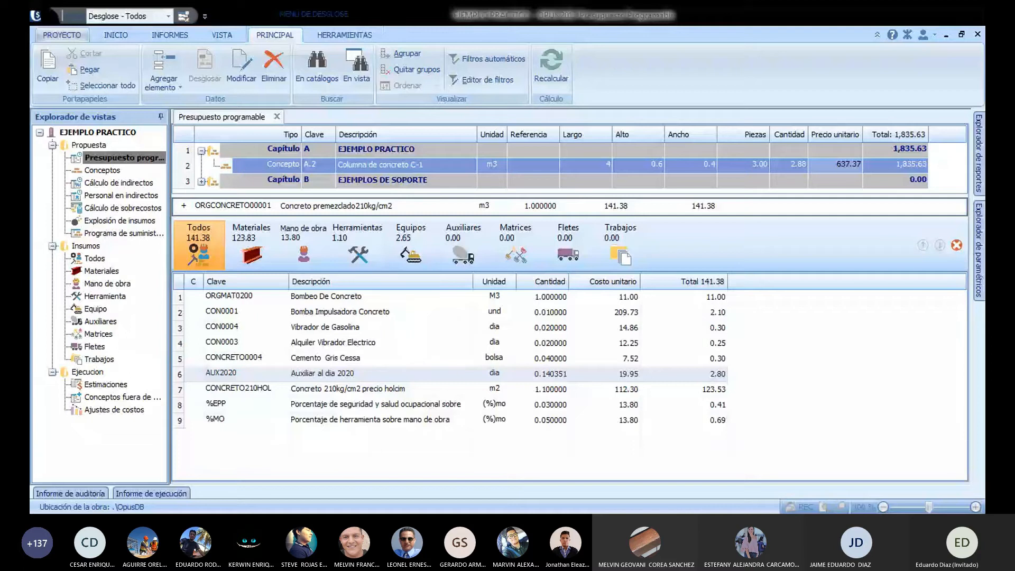
{"action": "left_click", "coordinate": [544, 374]}
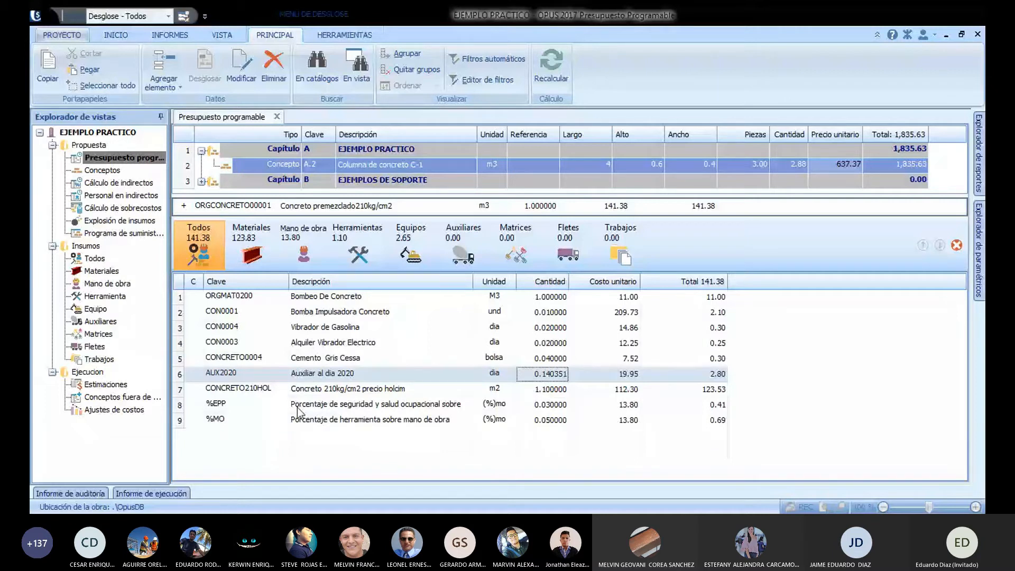
{"action": "left_click", "coordinate": [341, 302]}
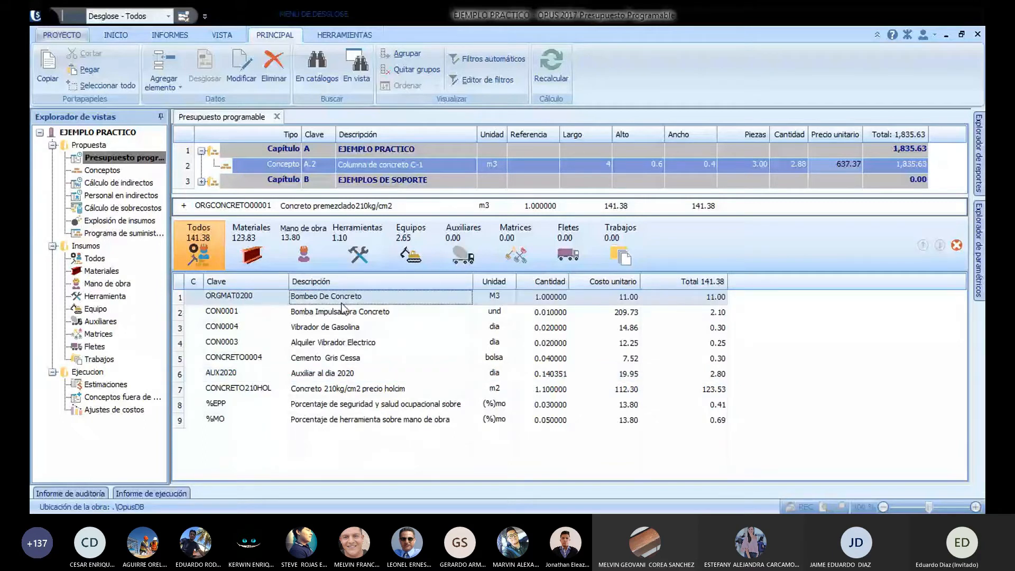
{"action": "left_click", "coordinate": [343, 358]}
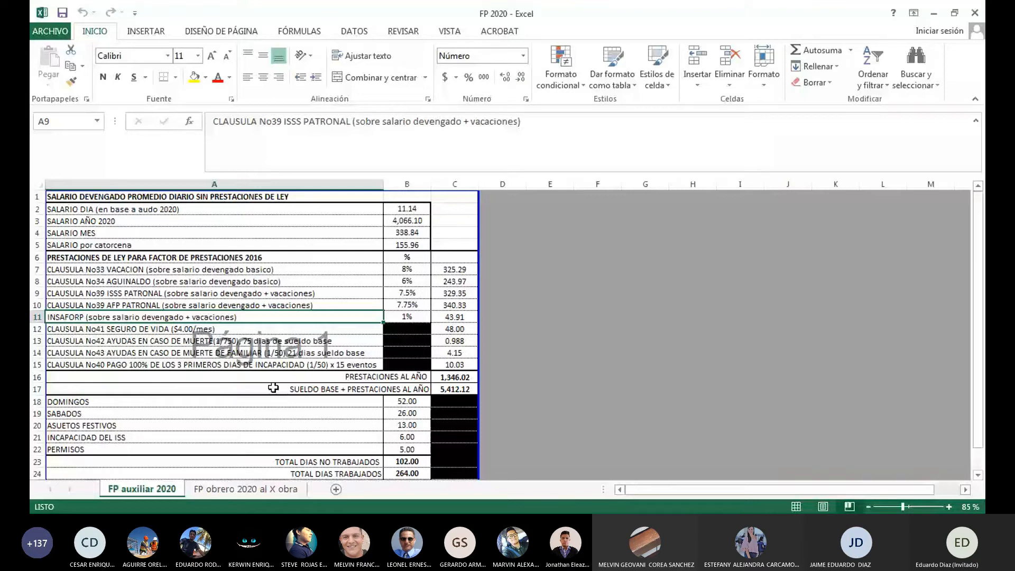
Step: In the FP 2020 Excel workbook, look over the FP auxiliar 2020 sheet from the salary rows to the benefits factor
{"action": "left_click", "coordinate": [127, 221]}
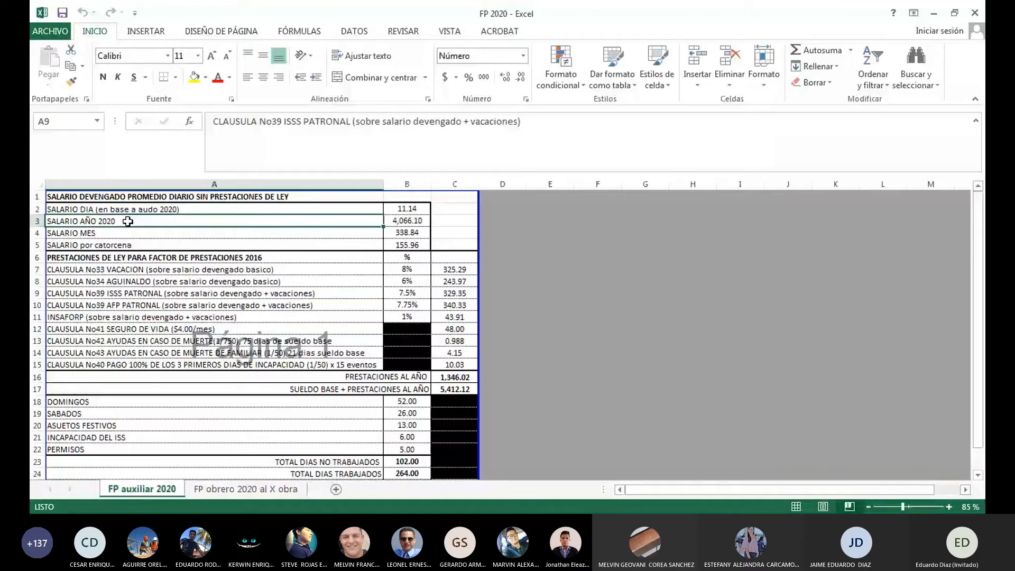
{"action": "left_click", "coordinate": [144, 245]}
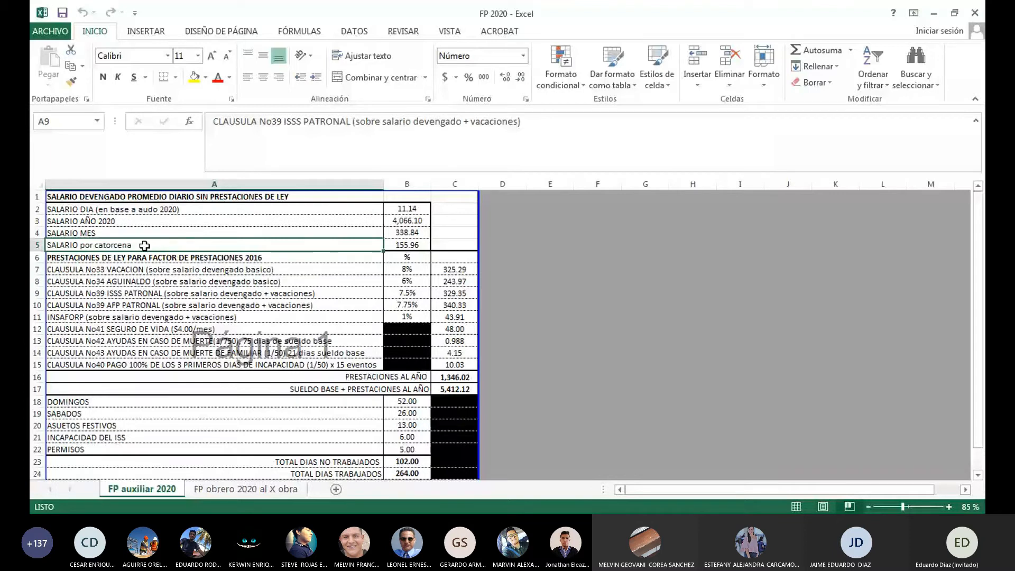
{"action": "key", "text": "ctrl+Home"}
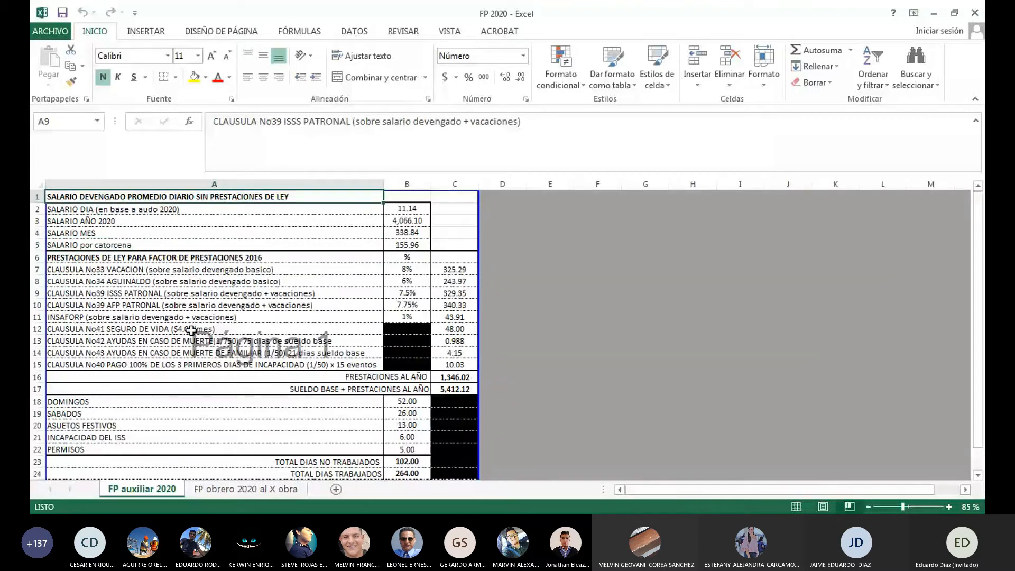
{"action": "scroll", "coordinate": [191, 330], "scroll_direction": "down", "scroll_amount": 3}
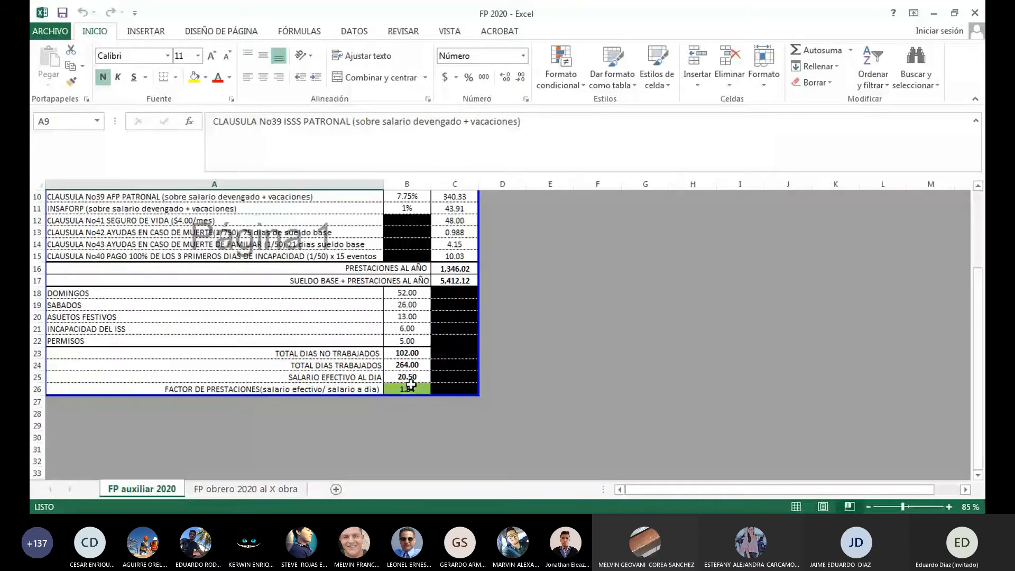
{"action": "scroll", "coordinate": [122, 234], "scroll_direction": "up", "scroll_amount": 3}
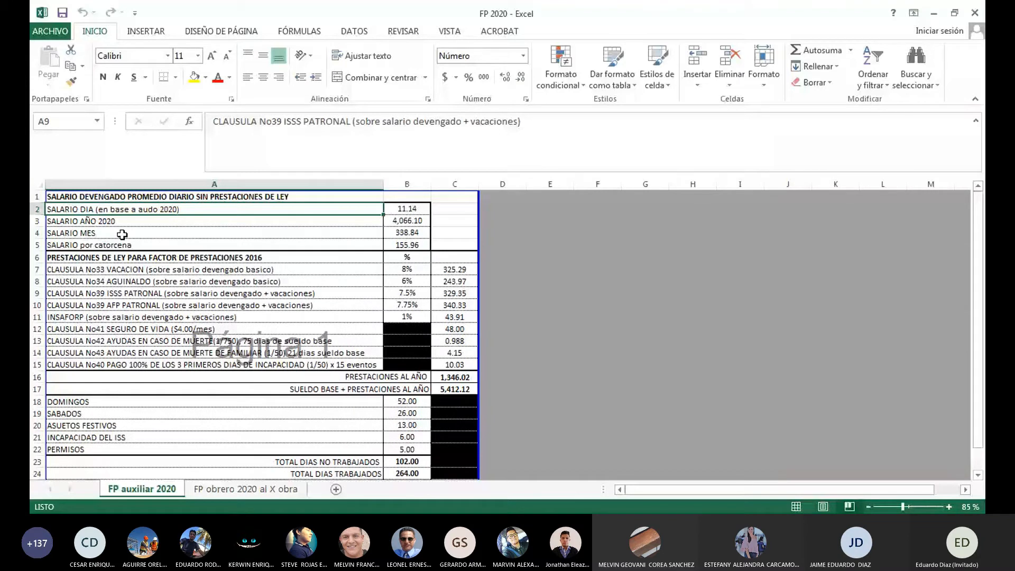
Step: Check the daily salary value and inspect the formula behind SALARIO AÑO 2020, leaving it unchanged
{"action": "key", "text": "Right"}
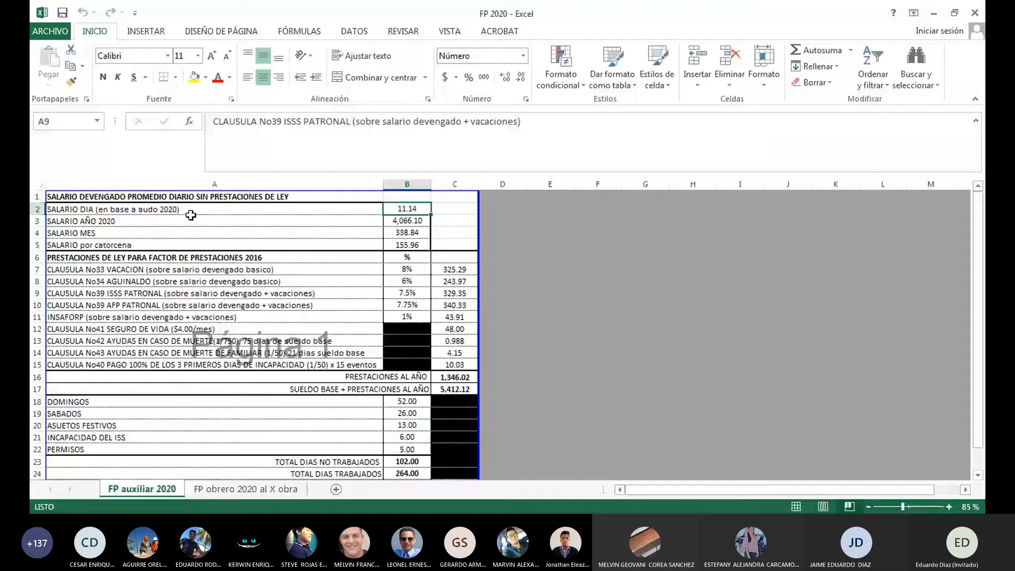
{"action": "left_click", "coordinate": [415, 223]}
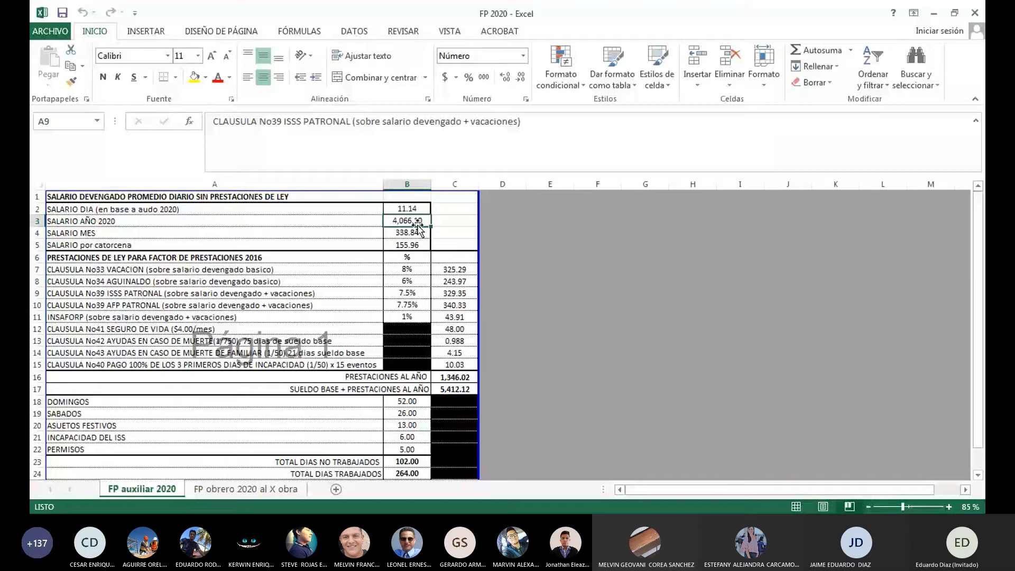
{"action": "double_click", "coordinate": [417, 221]}
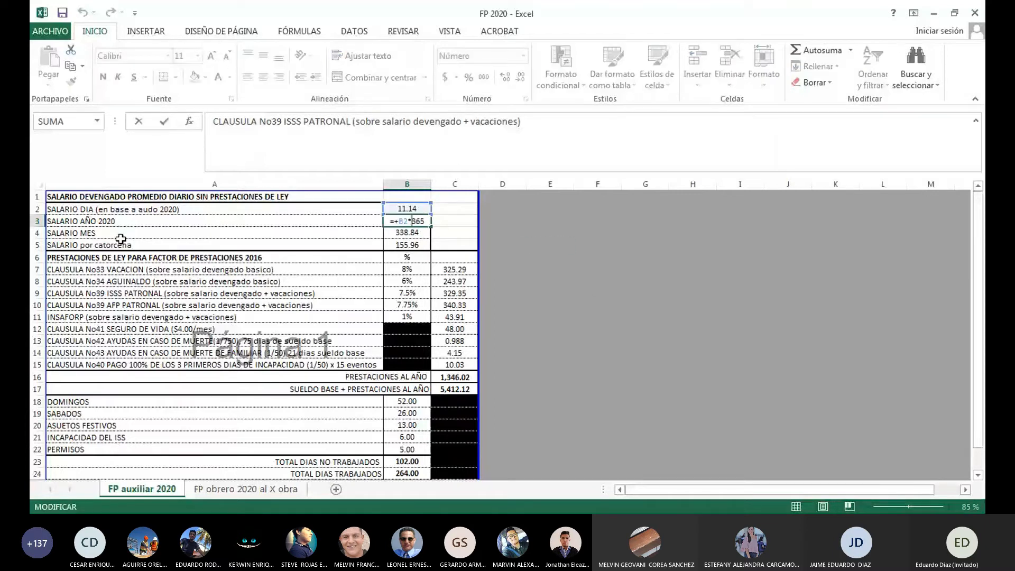
{"action": "left_click", "coordinate": [550, 244]}
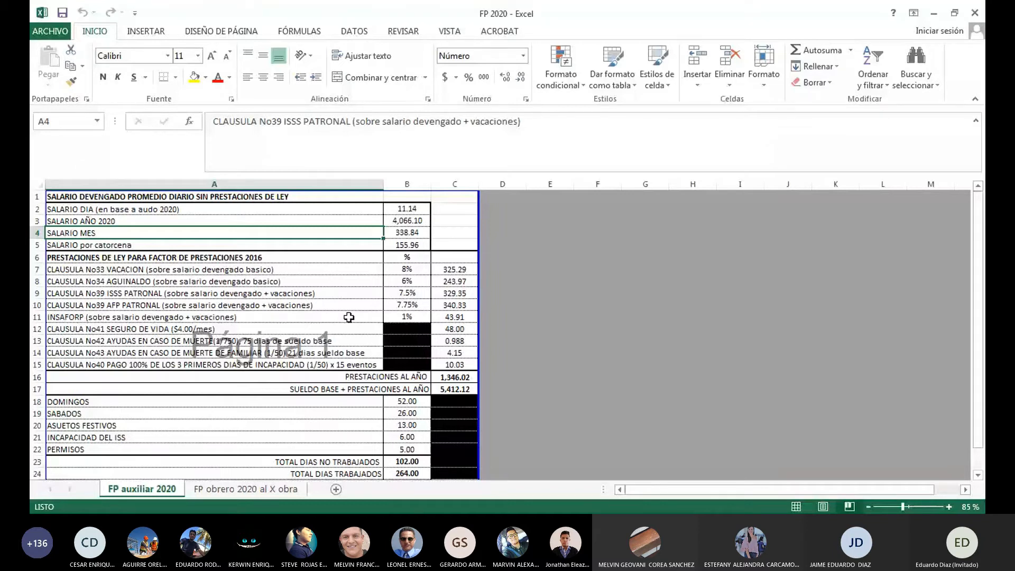
Step: Review the daily, yearly, monthly and fortnightly salary values in the upper block of the FP auxiliar 2020 sheet
{"action": "scroll", "coordinate": [348, 317], "scroll_direction": "up", "scroll_amount": 2}
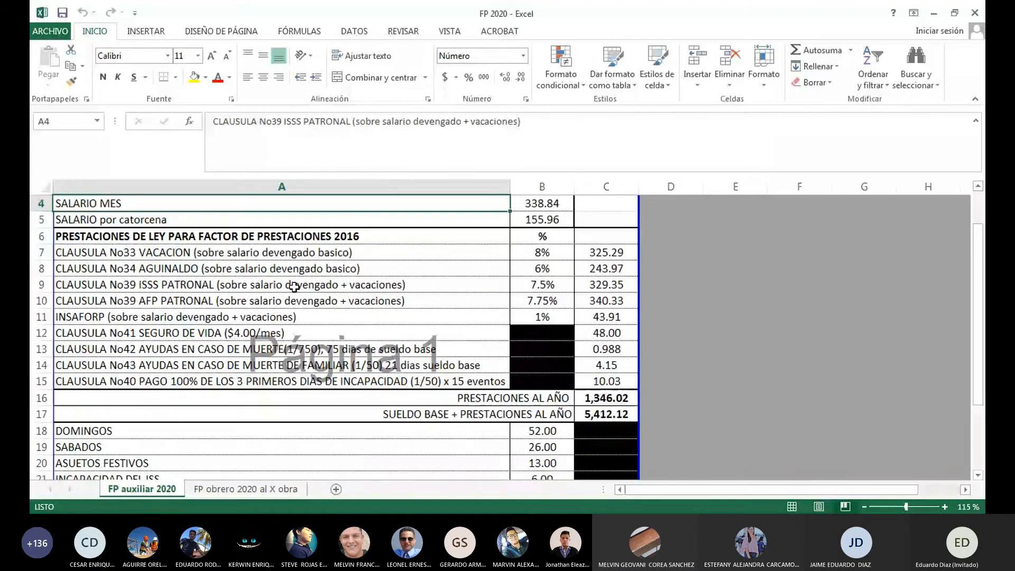
{"action": "scroll", "coordinate": [168, 239], "scroll_direction": "up", "scroll_amount": 1}
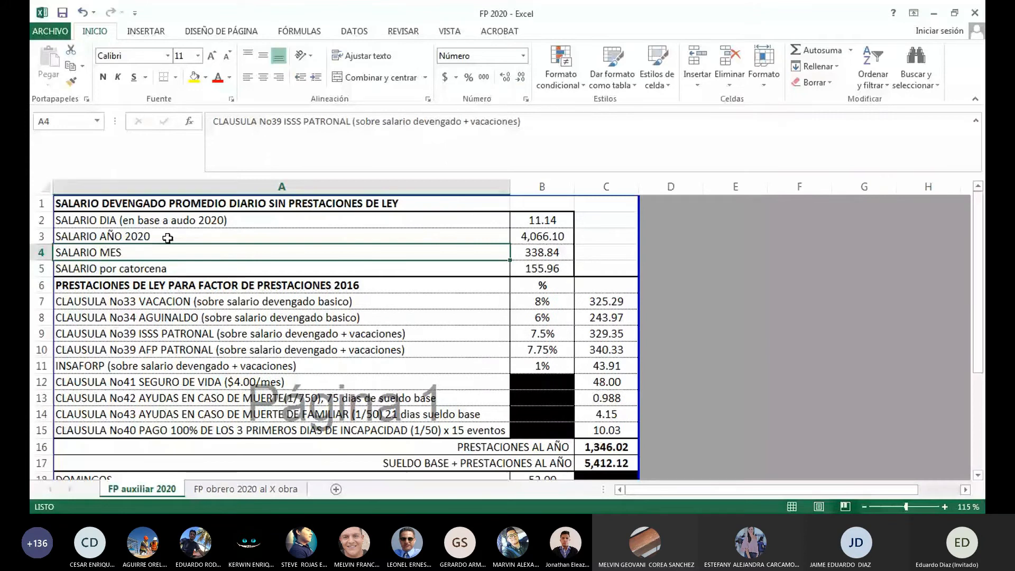
{"action": "scroll", "coordinate": [168, 238], "scroll_direction": "up", "scroll_amount": 1}
{"action": "left_click_drag", "start_coordinate": [174, 224], "coordinate": [211, 243]}
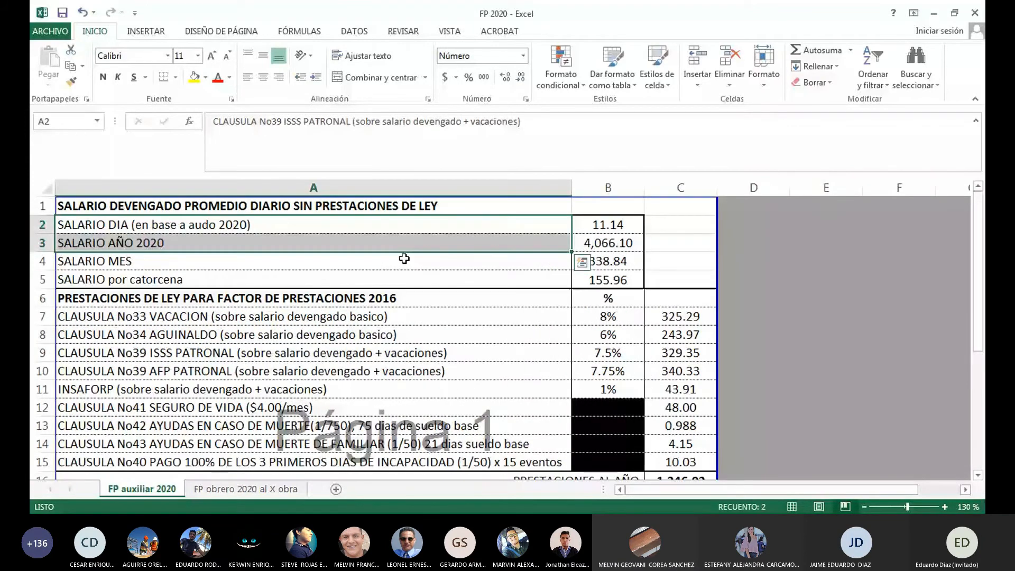
{"action": "key", "text": "Right"}
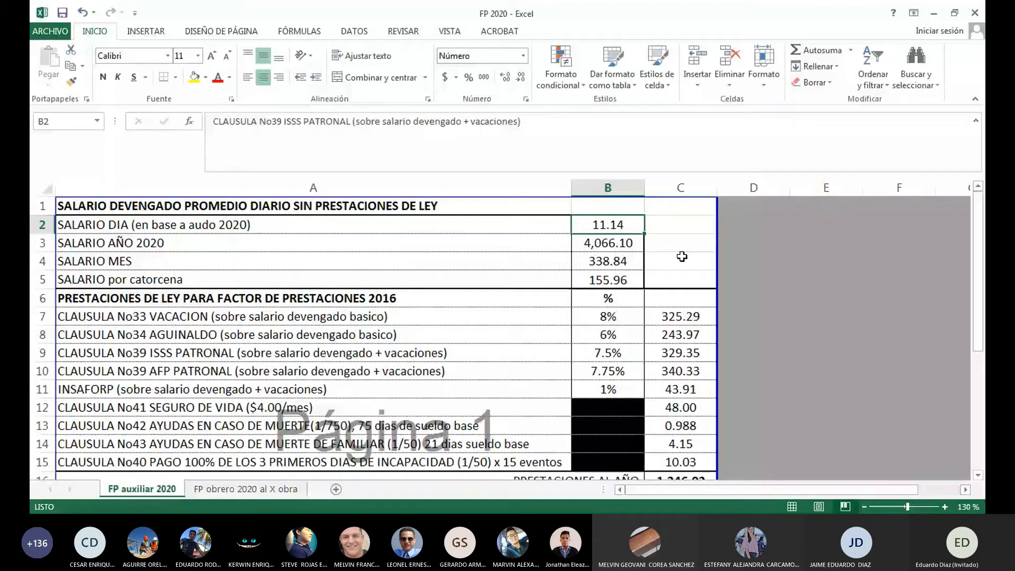
{"action": "key", "text": "Down"}
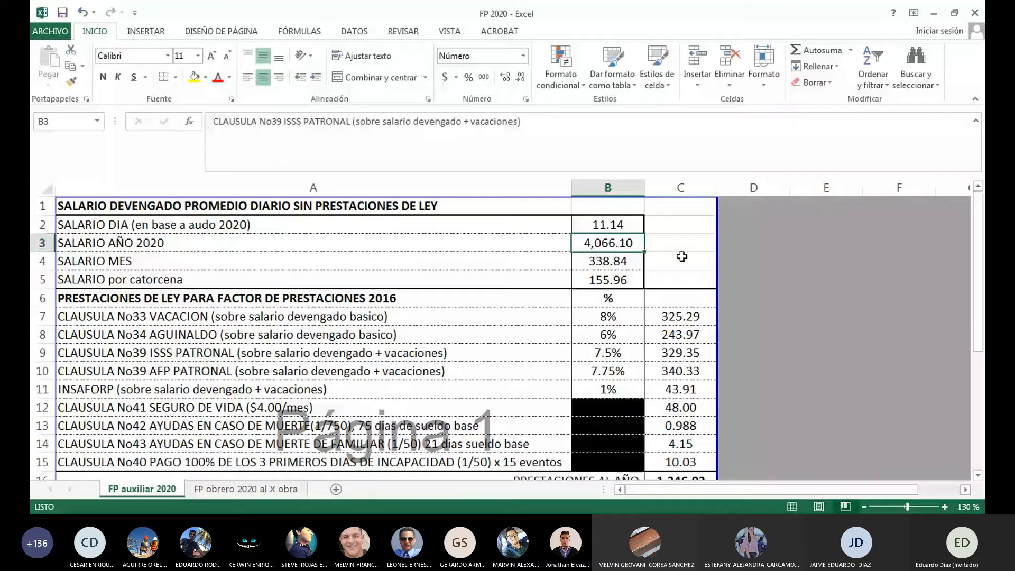
{"action": "key", "text": "Right"}
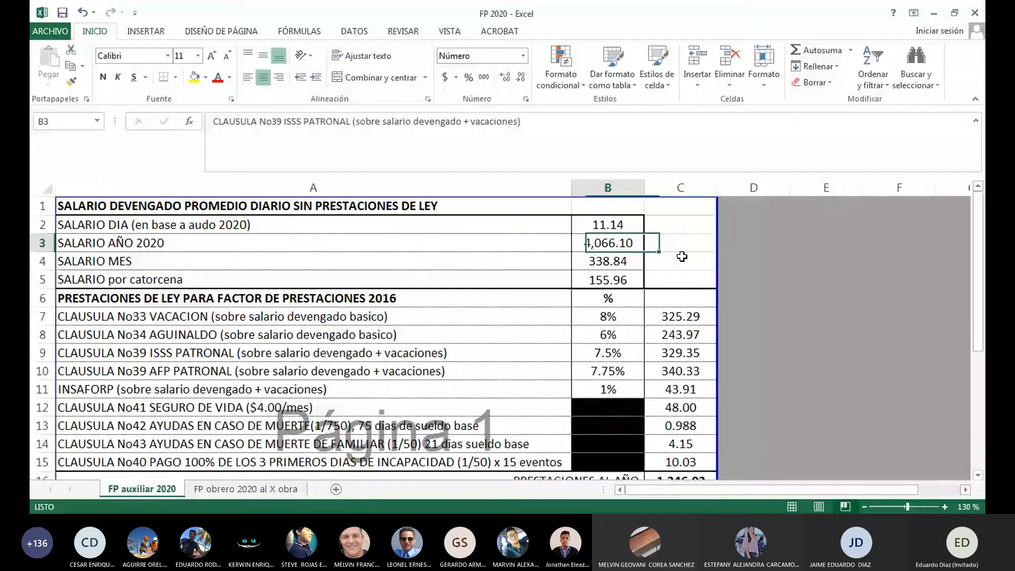
{"action": "key", "text": "Left"}
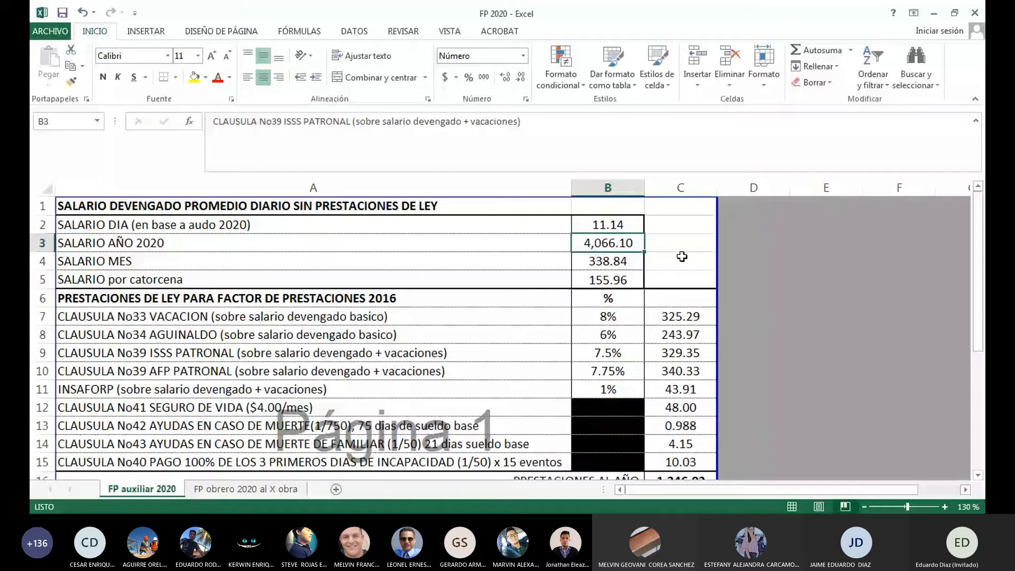
{"action": "key", "text": "Down"}
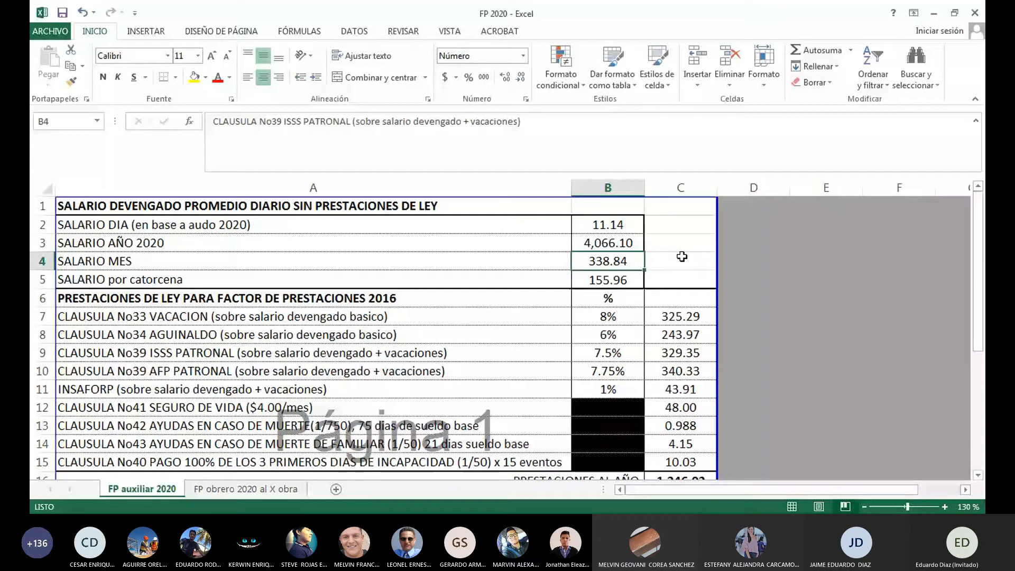
{"action": "key", "text": "Down"}
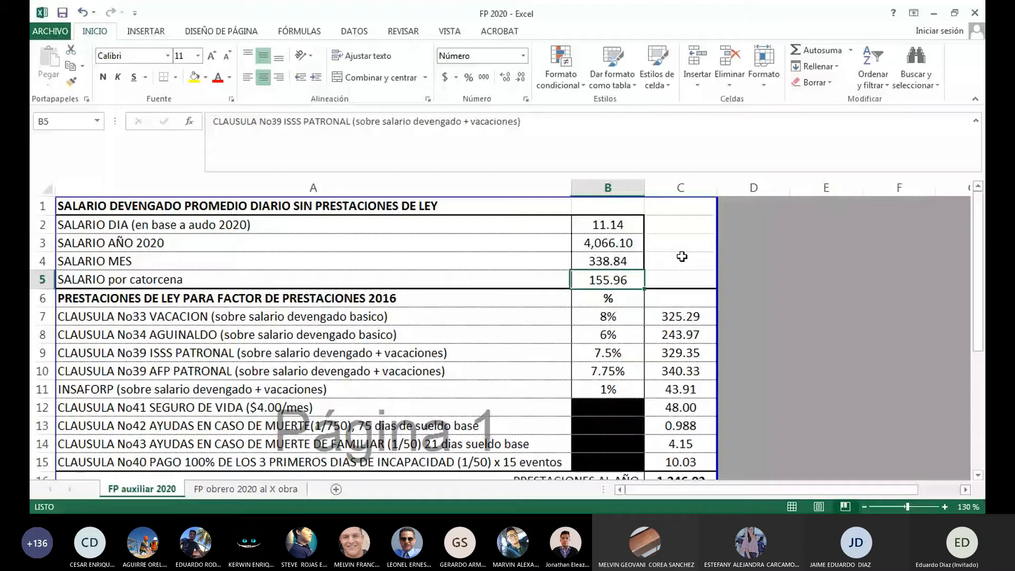
Step: Examine the legal benefits clauses in rows 6 to 15, ending on CLAUSULA No33 VACACION
{"action": "scroll", "coordinate": [665, 299], "scroll_direction": "down", "scroll_amount": 1}
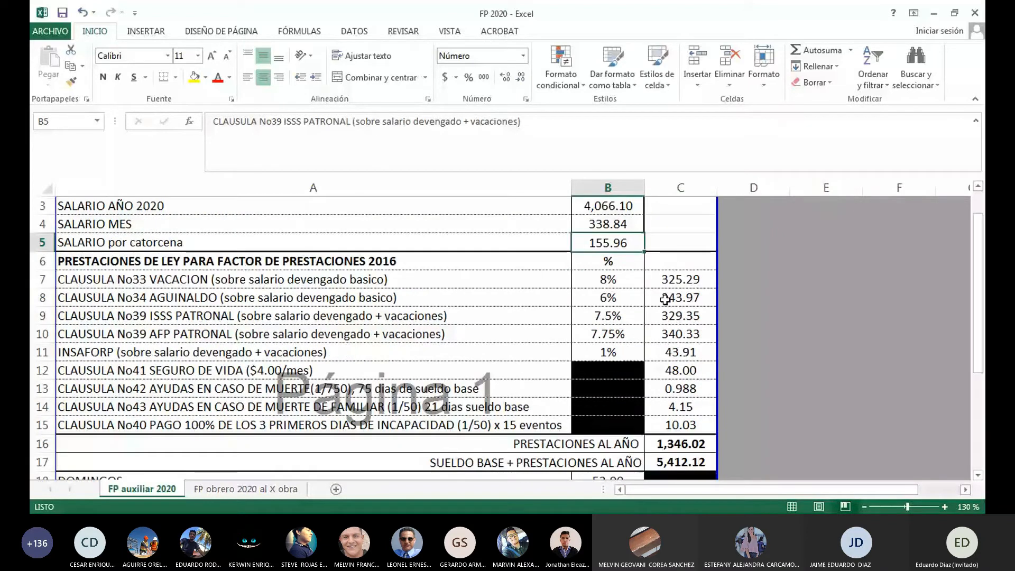
{"action": "scroll", "coordinate": [664, 299], "scroll_direction": "down", "scroll_amount": 1}
{"action": "left_click", "coordinate": [825, 279]}
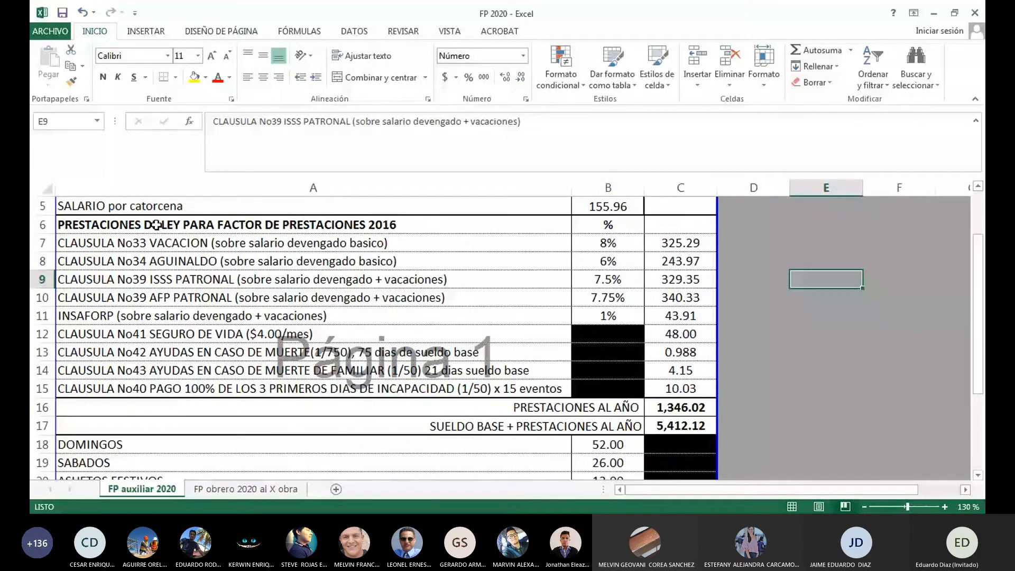
{"action": "left_click_drag", "start_coordinate": [156, 225], "coordinate": [566, 401]}
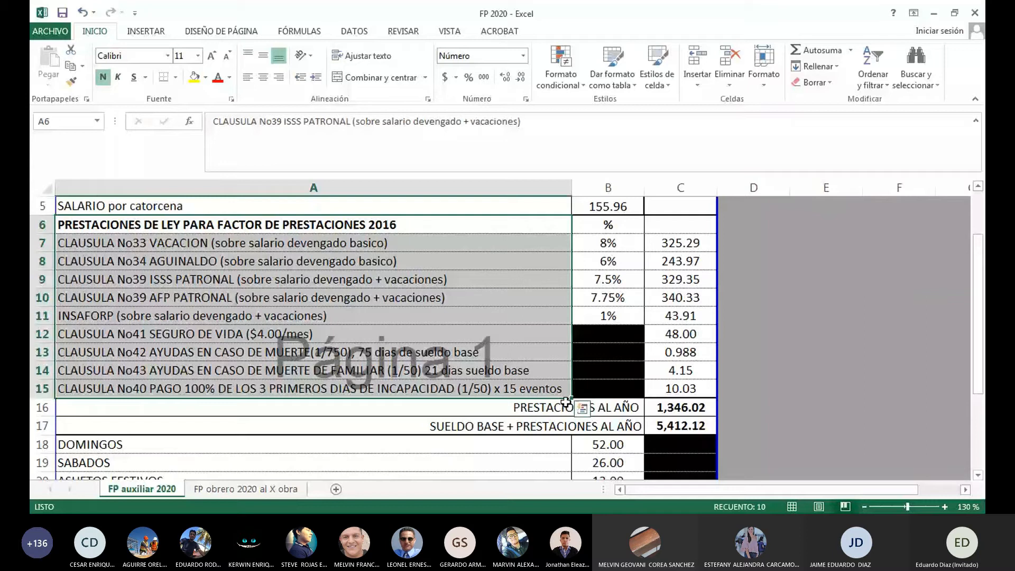
{"action": "left_click", "coordinate": [421, 237]}
{"action": "scroll", "coordinate": [345, 345], "scroll_direction": "down", "scroll_amount": 1}
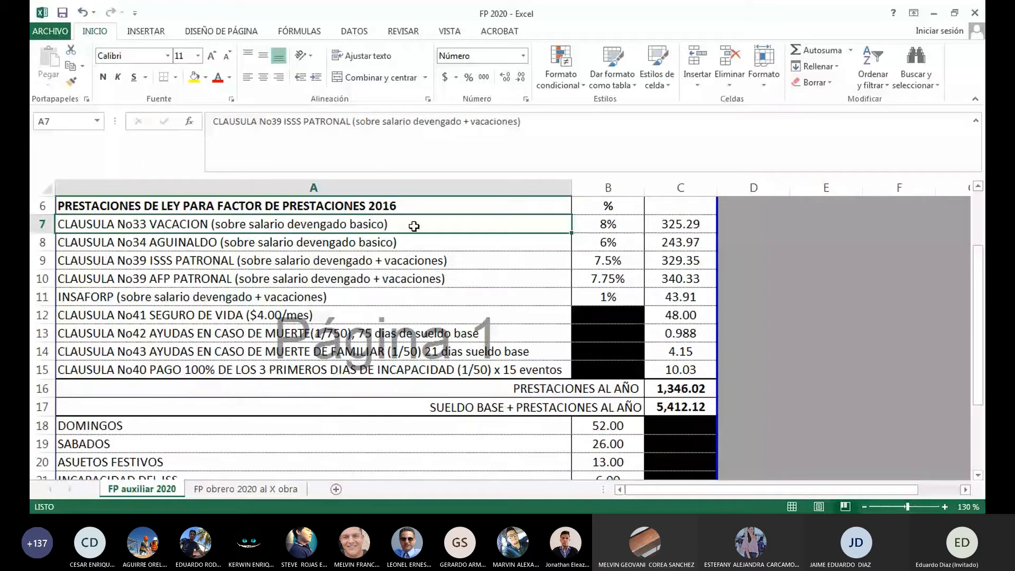
Step: Check the vacation percentage in B7 and inspect the formula of its annual amount in C7
{"action": "key", "text": "Right"}
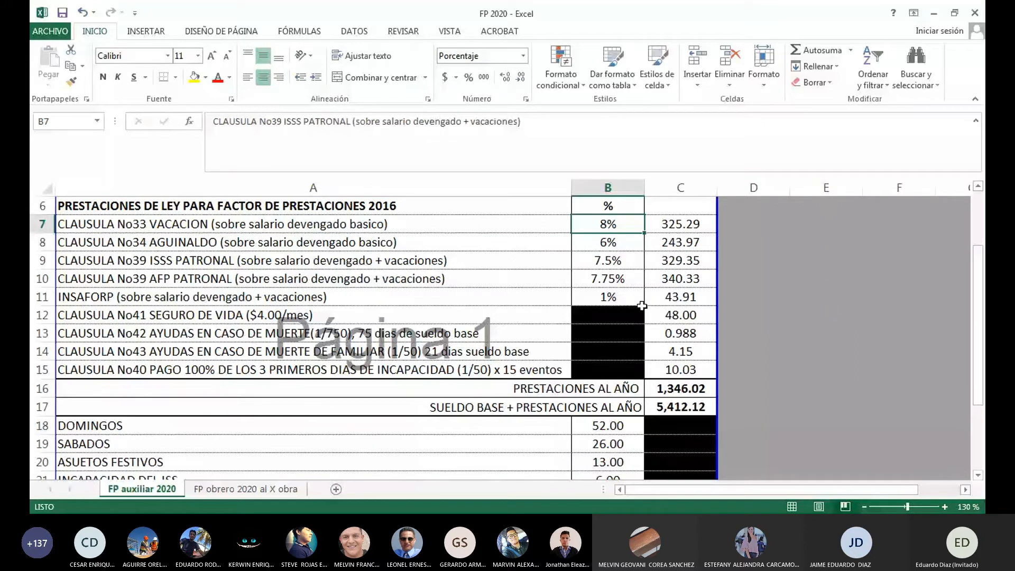
{"action": "scroll", "coordinate": [642, 305], "scroll_direction": "up", "scroll_amount": 2}
{"action": "double_click", "coordinate": [677, 316]}
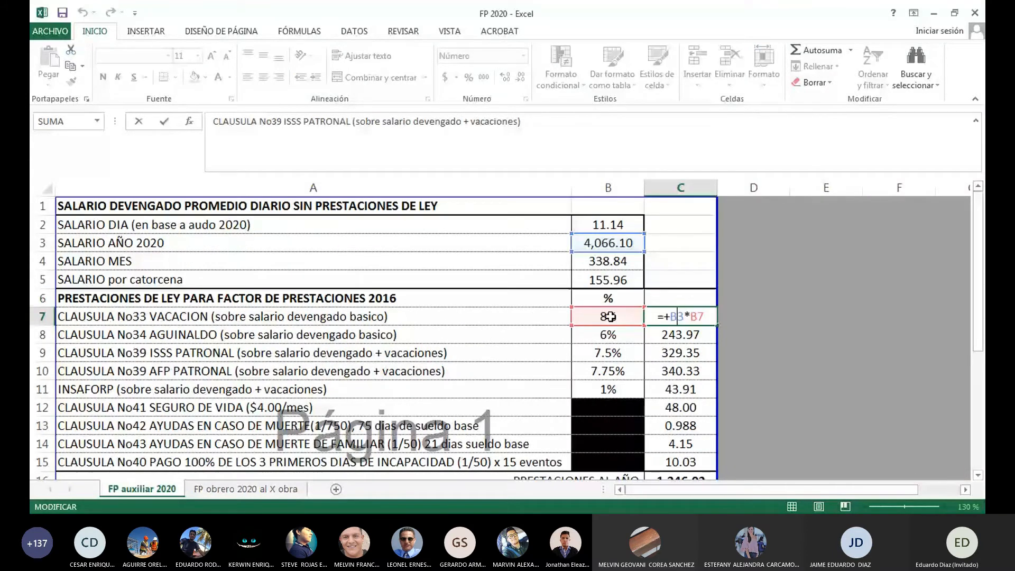
{"action": "left_click", "coordinate": [561, 333]}
Step: Inspect the formula that calculates the annual amount of CLAUSULA No34 AGUINALDO in C8
{"action": "scroll", "coordinate": [589, 326], "scroll_direction": "down", "scroll_amount": 1}
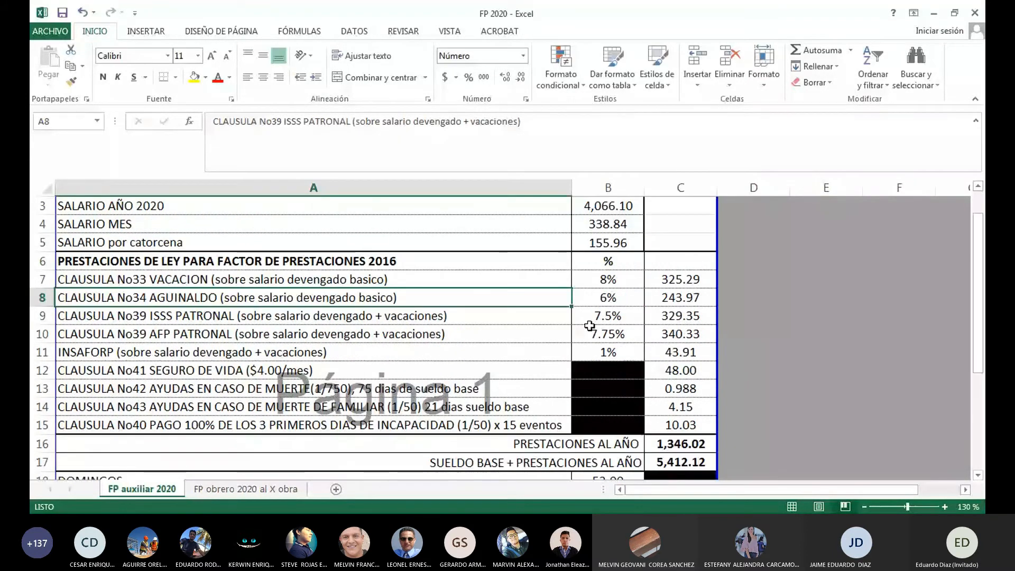
{"action": "scroll", "coordinate": [590, 326], "scroll_direction": "up", "scroll_amount": 1}
{"action": "double_click", "coordinate": [671, 335]}
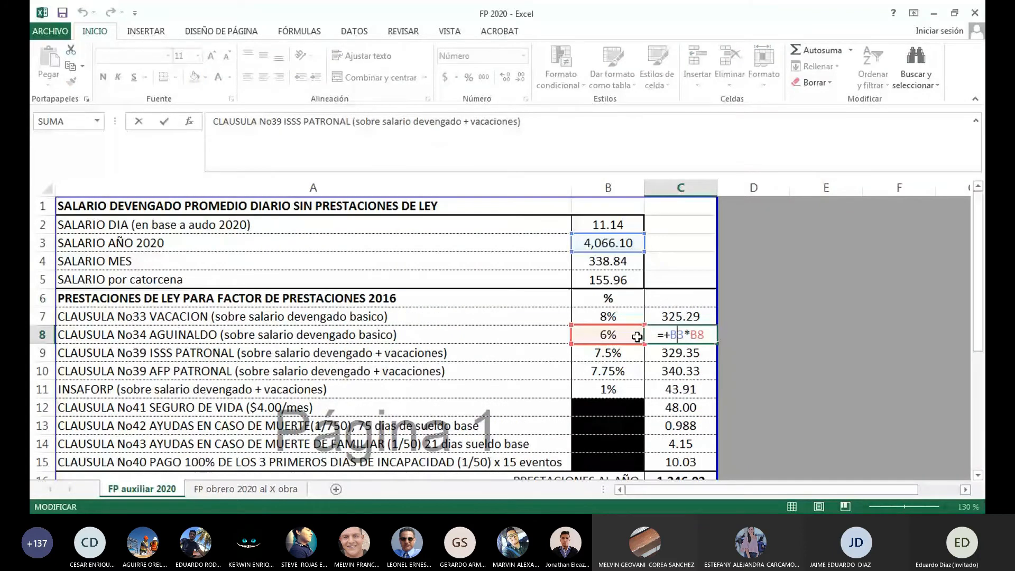
Step: Leave the AGUINALDO formula in C8 unchanged and check the vacation and bonus percentages in B7:B8
{"action": "key", "text": "ctrl+Return"}
{"action": "scroll", "coordinate": [599, 314], "scroll_direction": "down", "scroll_amount": 1}
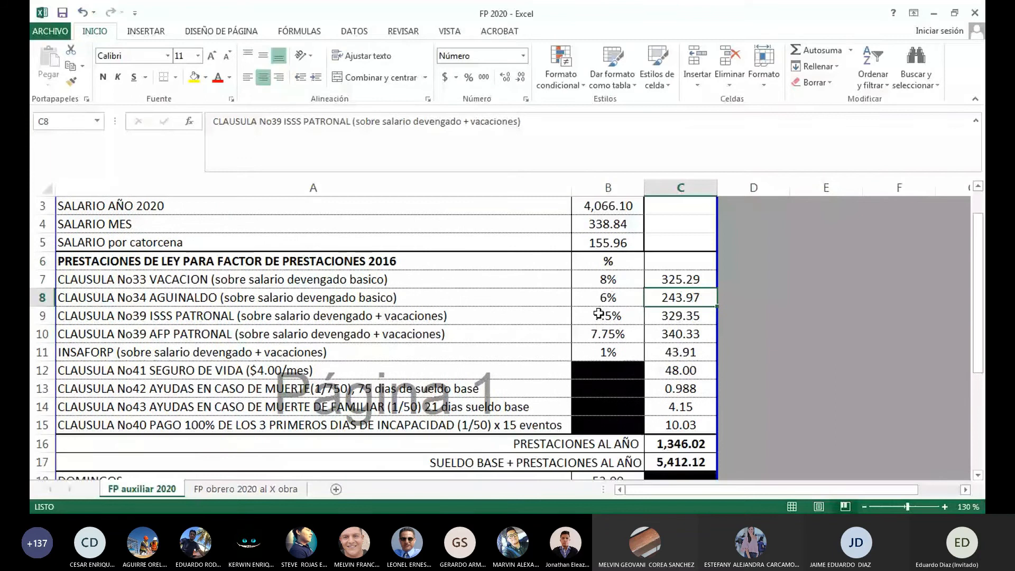
{"action": "left_click_drag", "start_coordinate": [608, 279], "coordinate": [608, 297]}
{"action": "scroll", "coordinate": [520, 339], "scroll_direction": "down", "scroll_amount": 1}
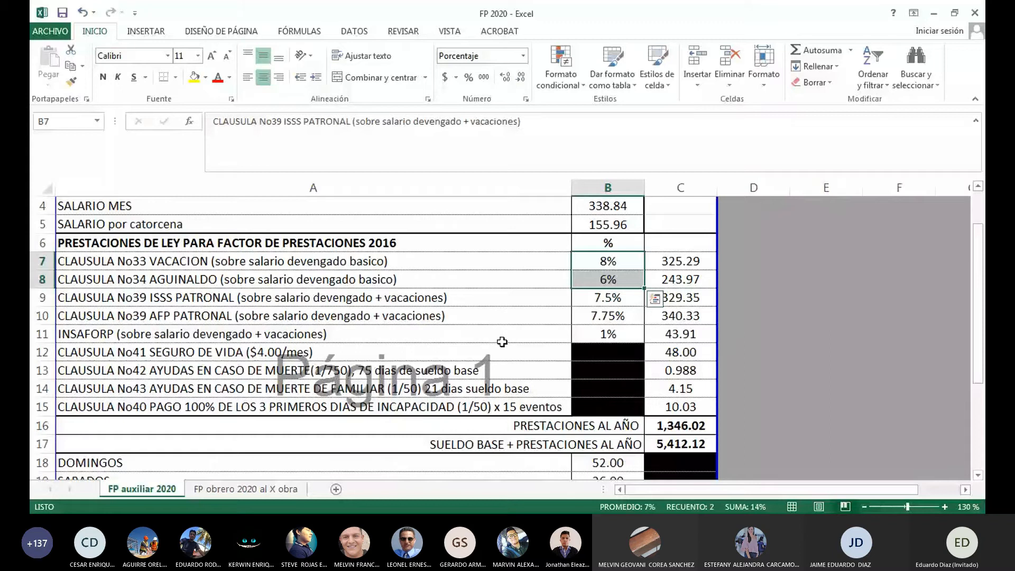
Step: Examine the ISSS PATRONAL, AFP PATRONAL and INSAFORP rows 9 to 11, including the percentages and annual amounts
{"action": "left_click", "coordinate": [317, 299]}
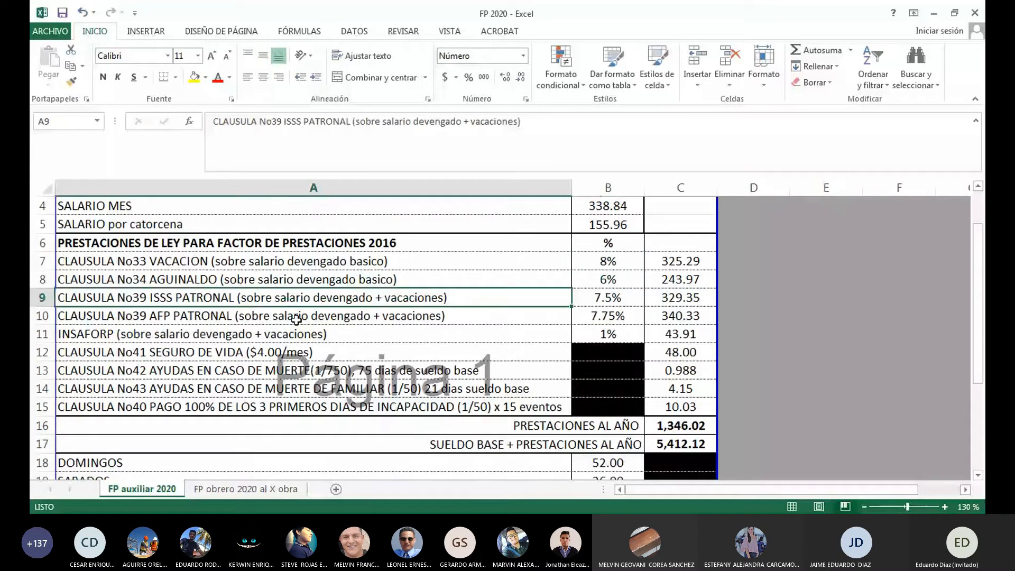
{"action": "left_click_drag", "start_coordinate": [344, 325], "coordinate": [178, 303]}
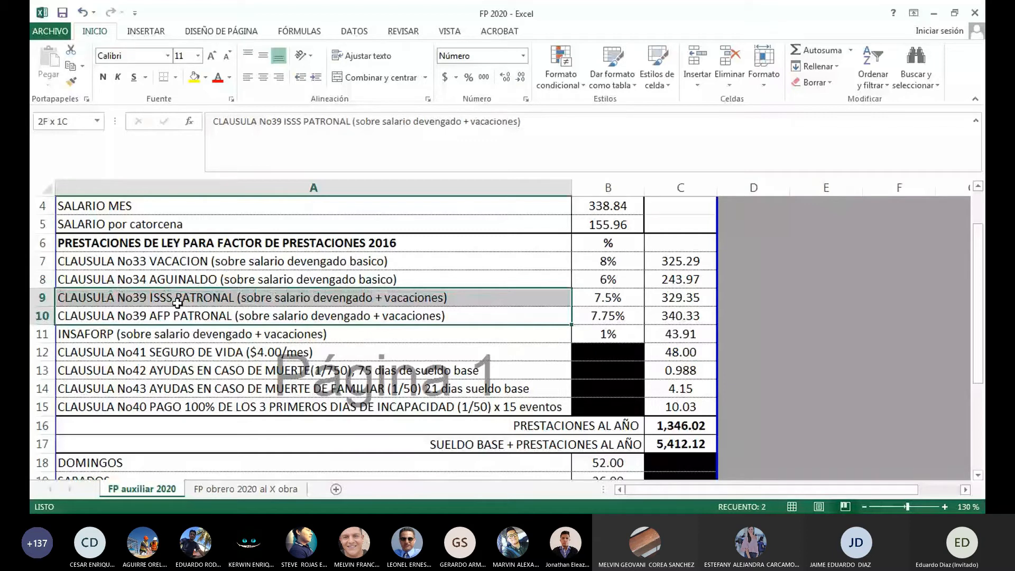
{"action": "left_click_drag", "start_coordinate": [177, 303], "coordinate": [295, 316]}
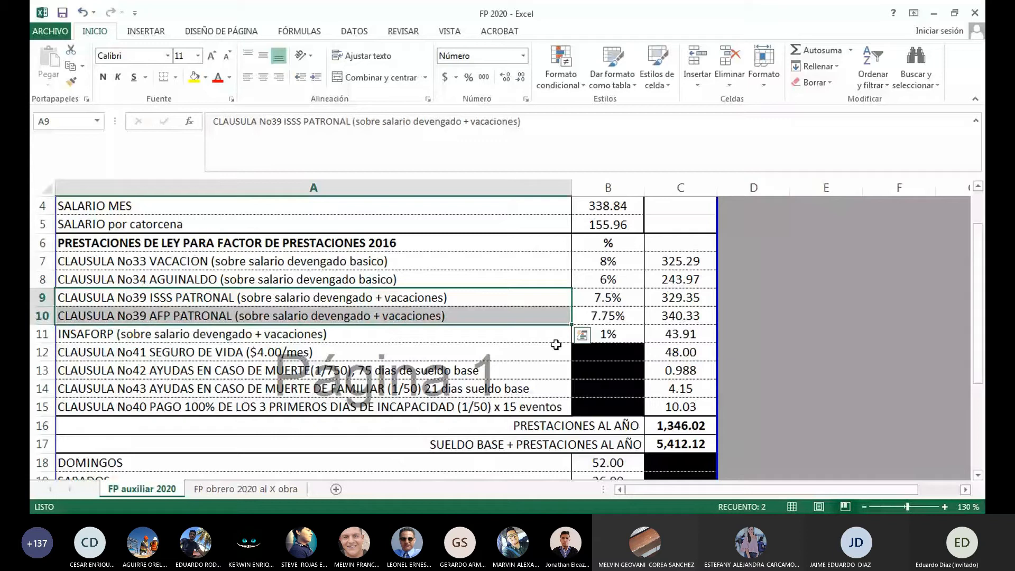
{"action": "left_click_drag", "start_coordinate": [552, 300], "coordinate": [657, 318]}
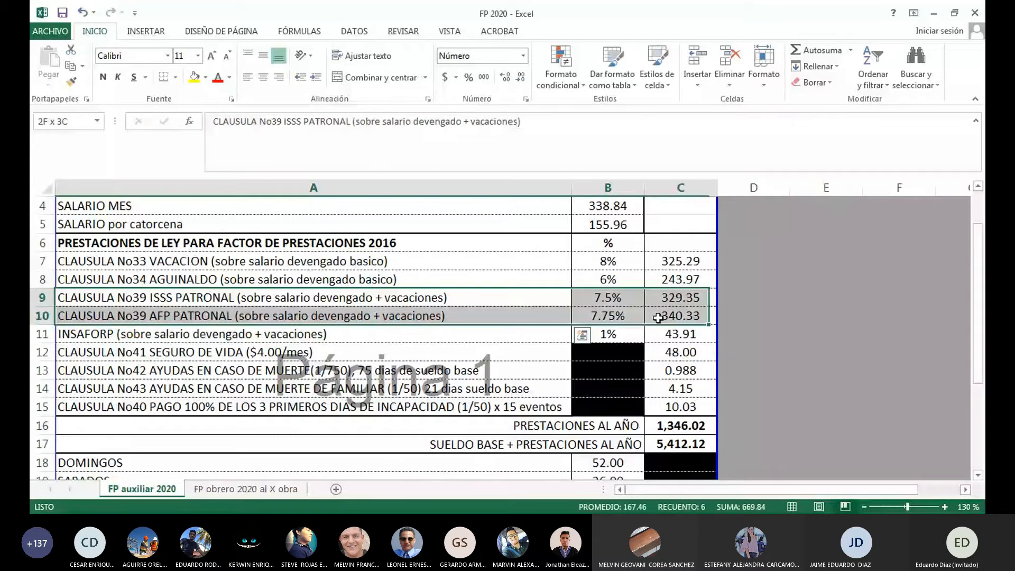
{"action": "left_click_drag", "start_coordinate": [603, 299], "coordinate": [660, 318]}
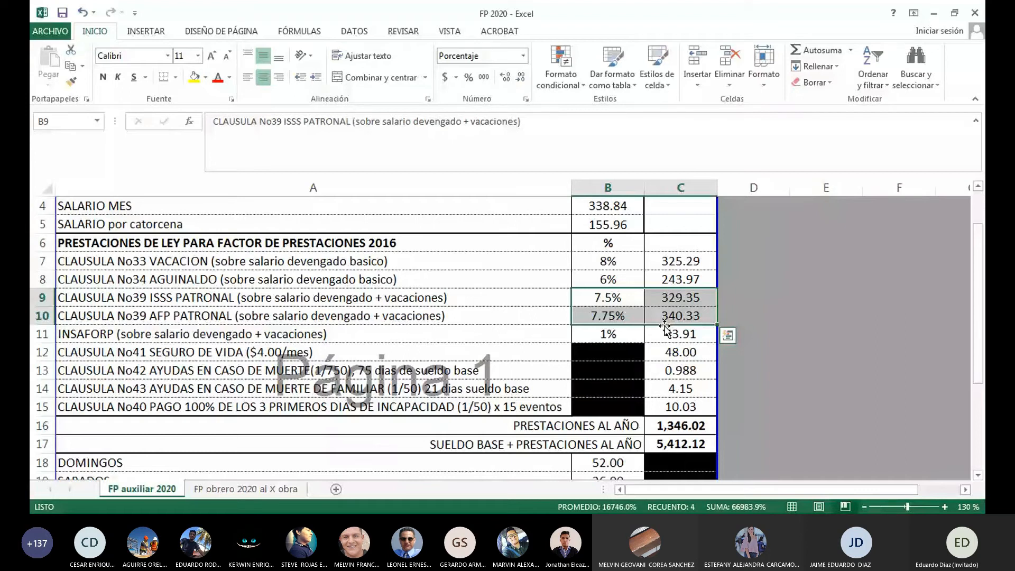
{"action": "left_click", "coordinate": [698, 335]}
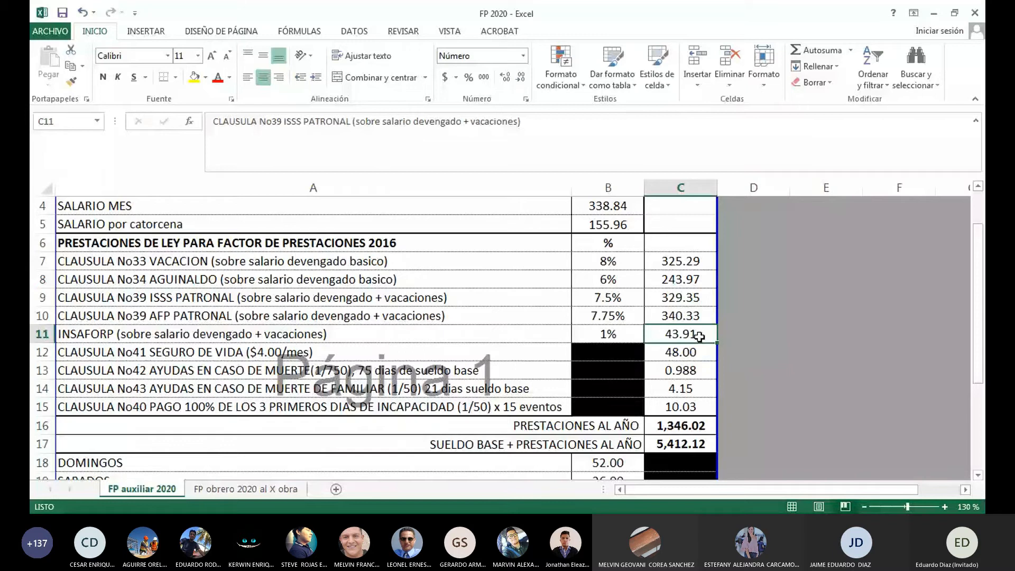
Step: Review the life insurance, death aid and disability clauses in rows 12 to 15 along with their amounts in column C
{"action": "key", "text": "Down"}
{"action": "scroll", "coordinate": [438, 308], "scroll_direction": "down", "scroll_amount": 1}
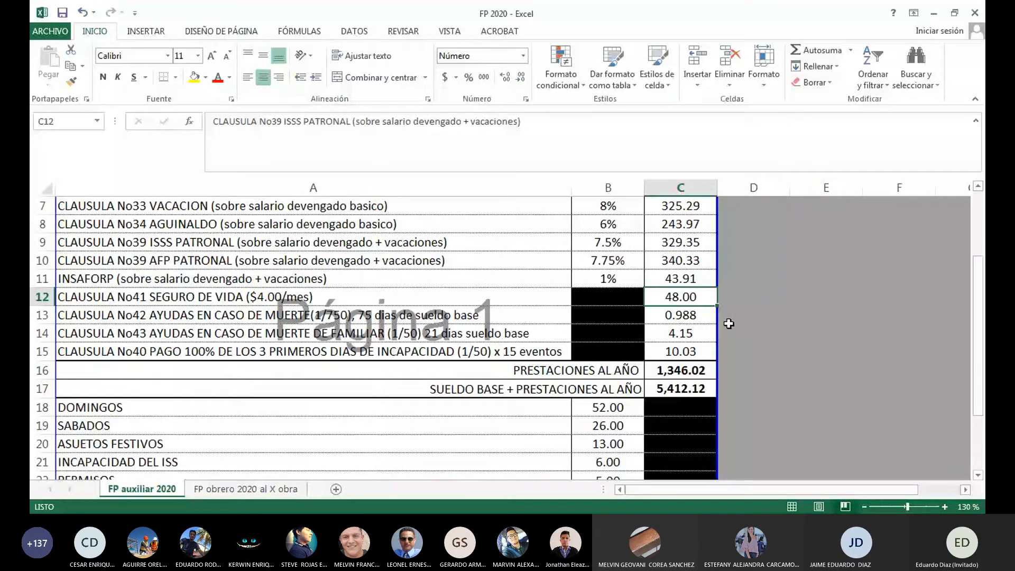
{"action": "left_click", "coordinate": [533, 318]}
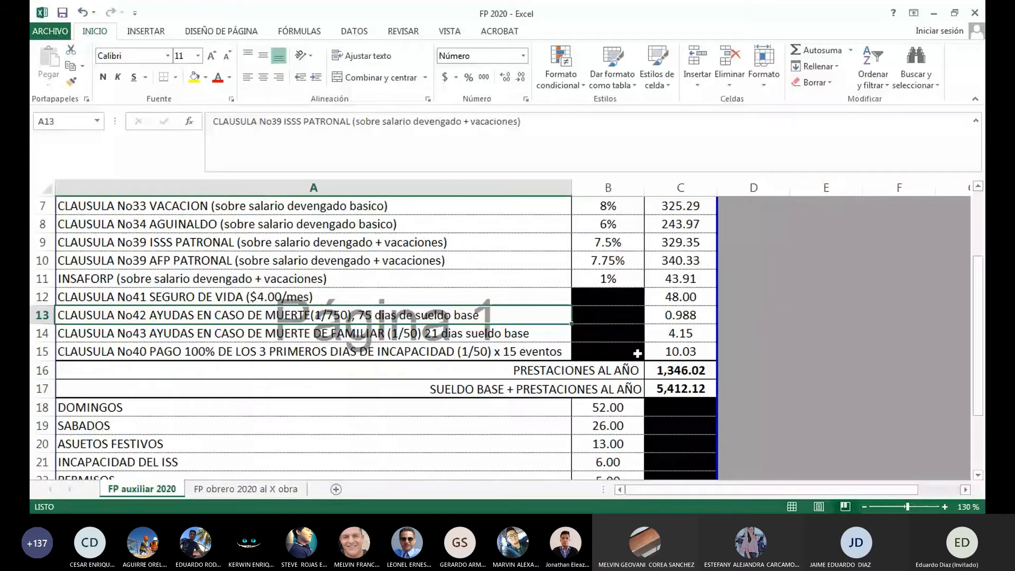
{"action": "left_click_drag", "start_coordinate": [680, 296], "coordinate": [355, 351]}
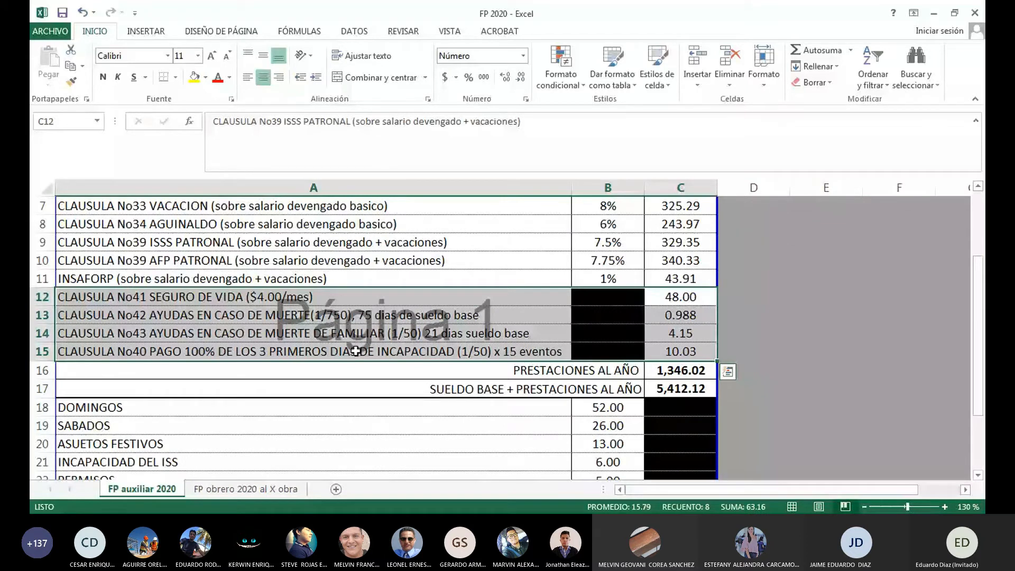
{"action": "left_click_drag", "start_coordinate": [680, 296], "coordinate": [682, 331]}
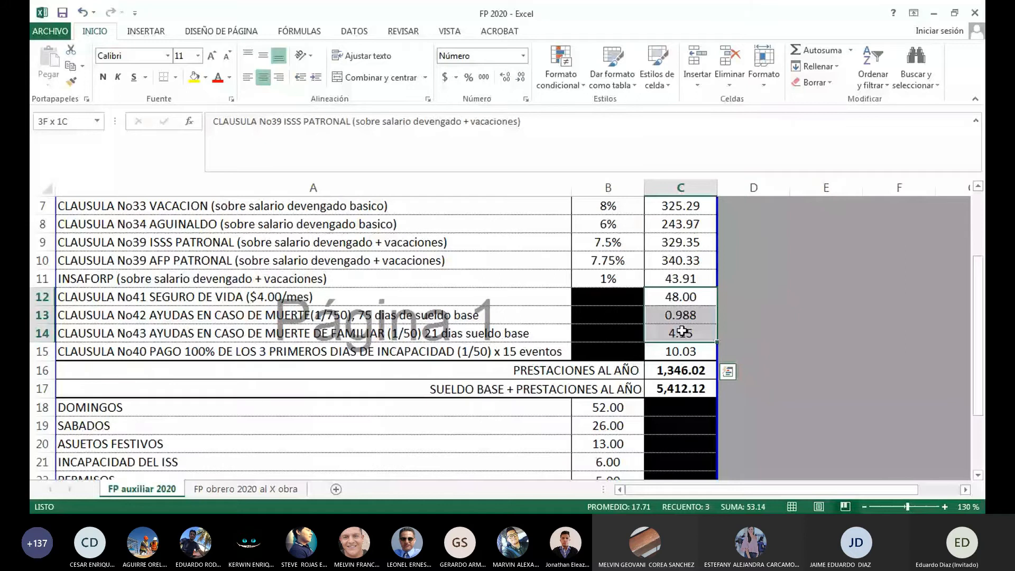
Step: Examine the terms of CLAUSULA No42 AYUDAS EN CASO DE MUERTE in row 13 and its amount in C13
{"action": "left_click", "coordinate": [490, 316]}
{"action": "scroll", "coordinate": [488, 347], "scroll_direction": "down", "scroll_amount": 1}
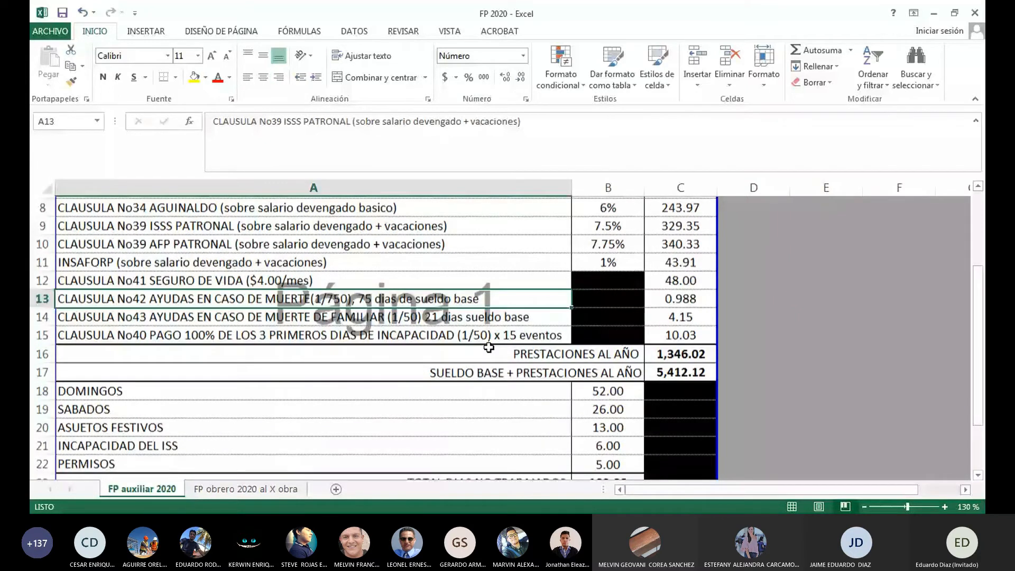
{"action": "scroll", "coordinate": [488, 347], "scroll_direction": "down", "scroll_amount": 1}
{"action": "left_click", "coordinate": [671, 279]}
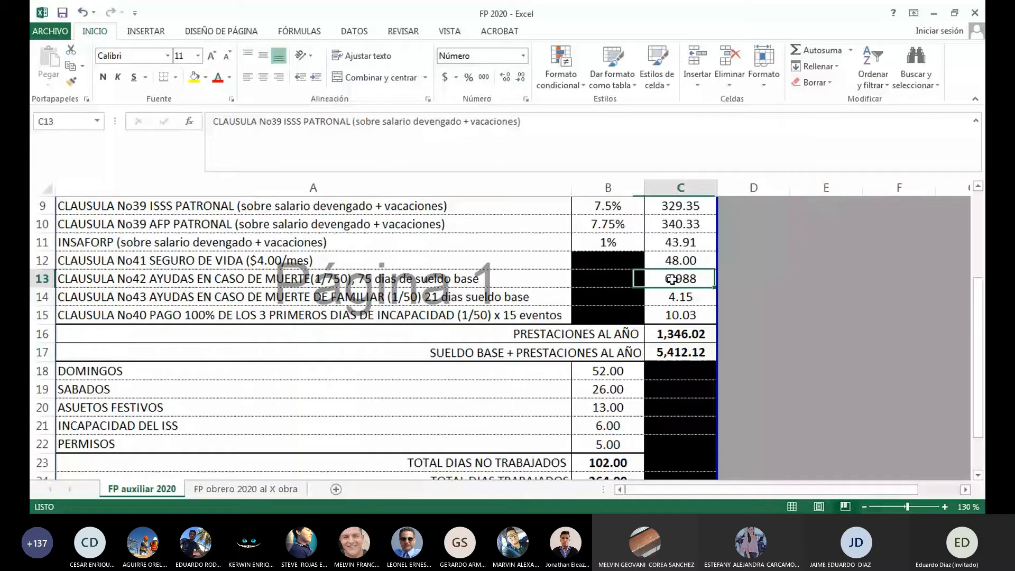
{"action": "left_click_drag", "start_coordinate": [671, 260], "coordinate": [671, 314]}
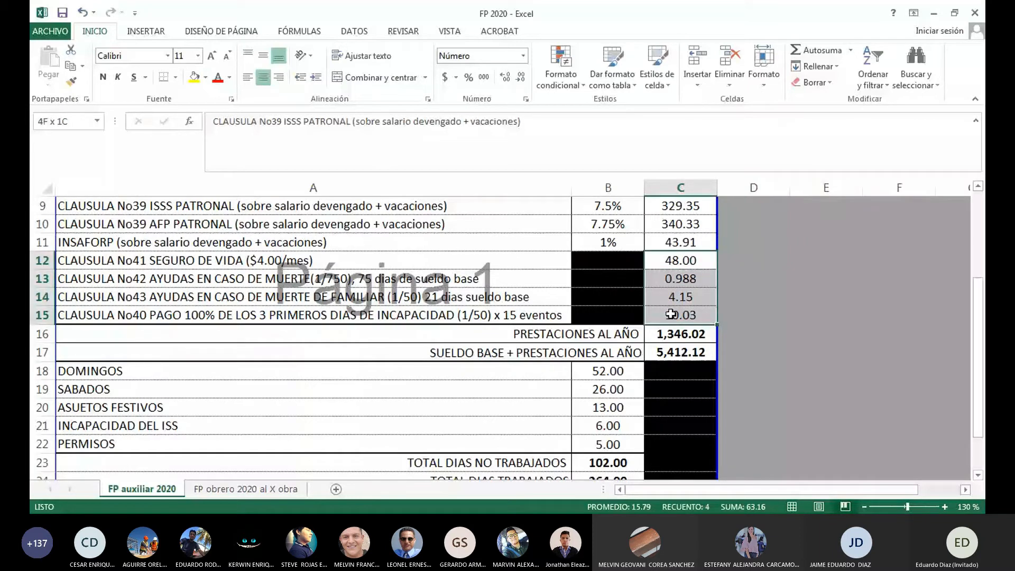
{"action": "left_click", "coordinate": [42, 279]}
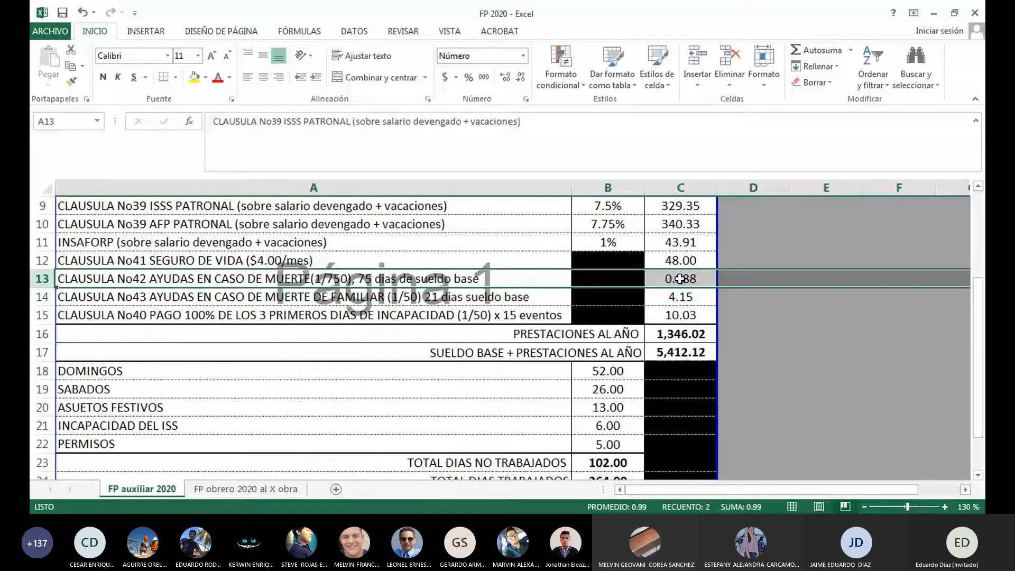
{"action": "left_click", "coordinate": [454, 281]}
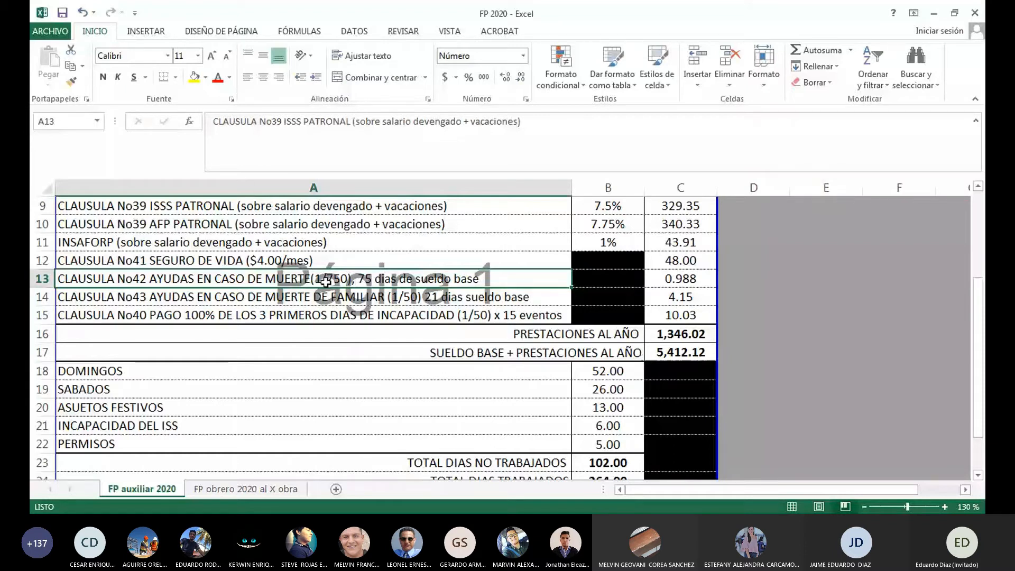
Step: Check CLAUSULA No43 AYUDAS EN CASO DE MUERTE DE FAMILIAR in row 14 against its amount in C14
{"action": "key", "text": "Down"}
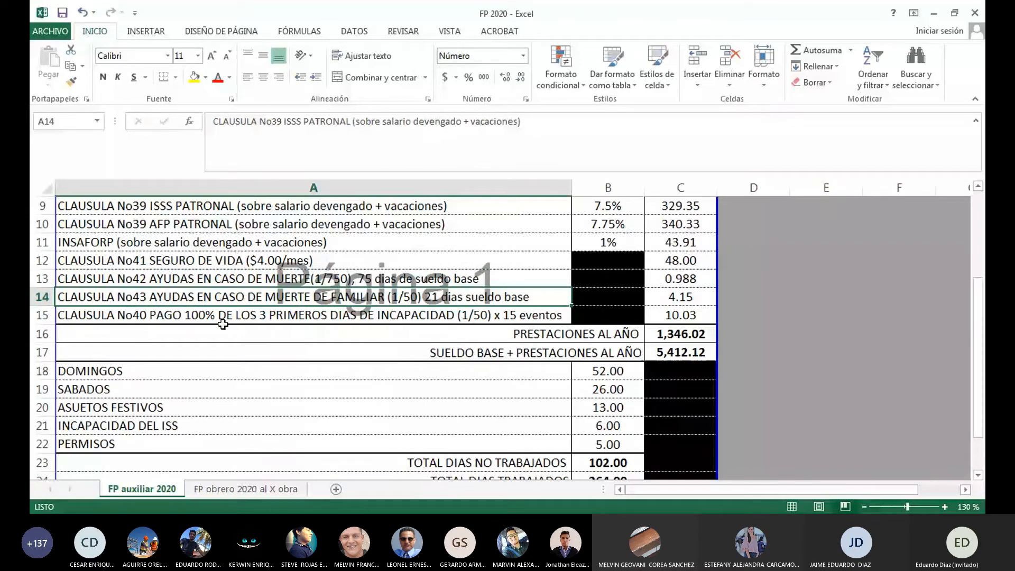
{"action": "key", "text": "Right"}
{"action": "key", "text": "Right"}
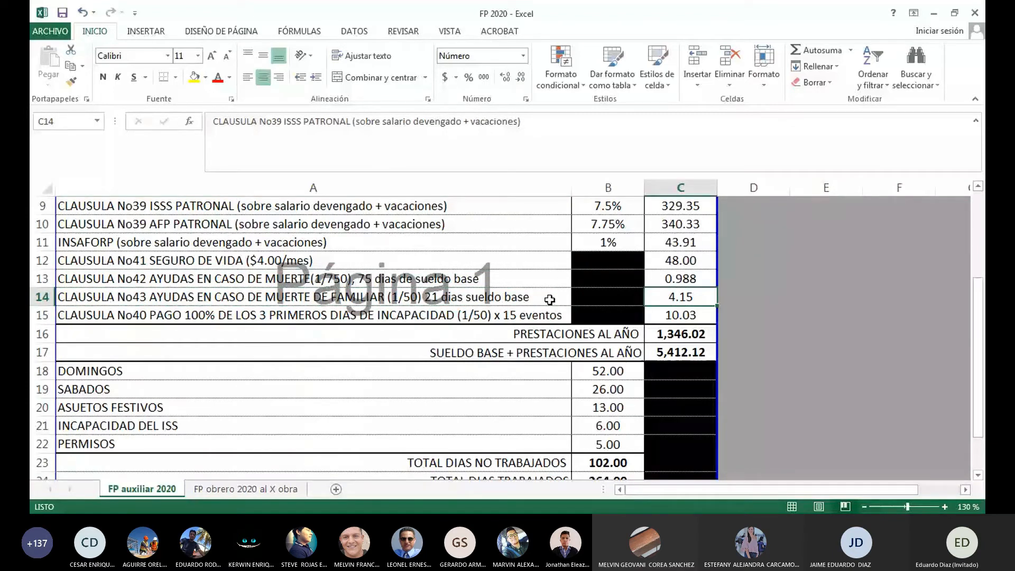
{"action": "key", "text": "Left"}
{"action": "key", "text": "Left"}
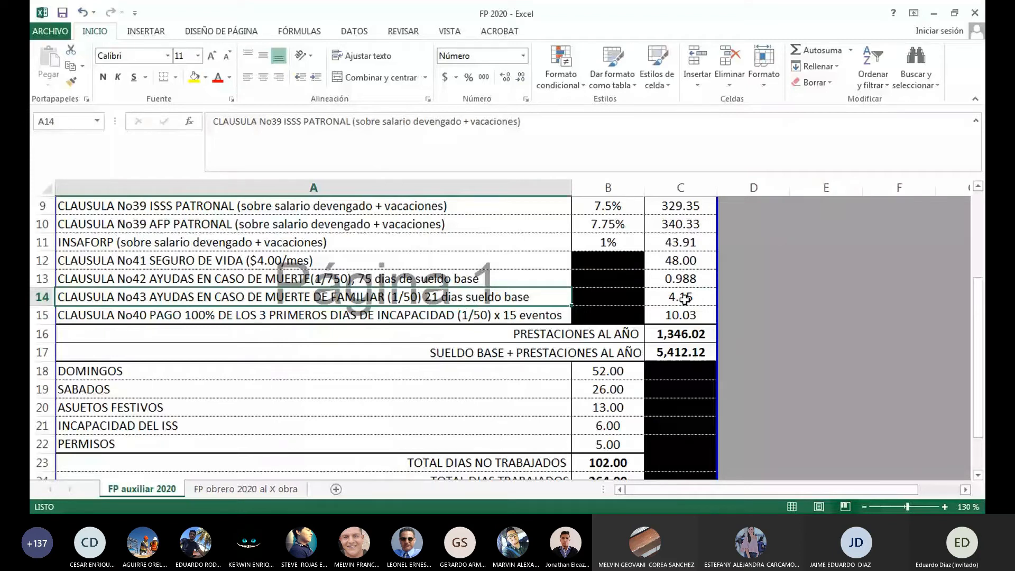
Step: Go over the fixed-amount clauses in A12:C15 together, through CLAUSULA No40 on the first three disability days
{"action": "left_click_drag", "start_coordinate": [680, 260], "coordinate": [675, 317]}
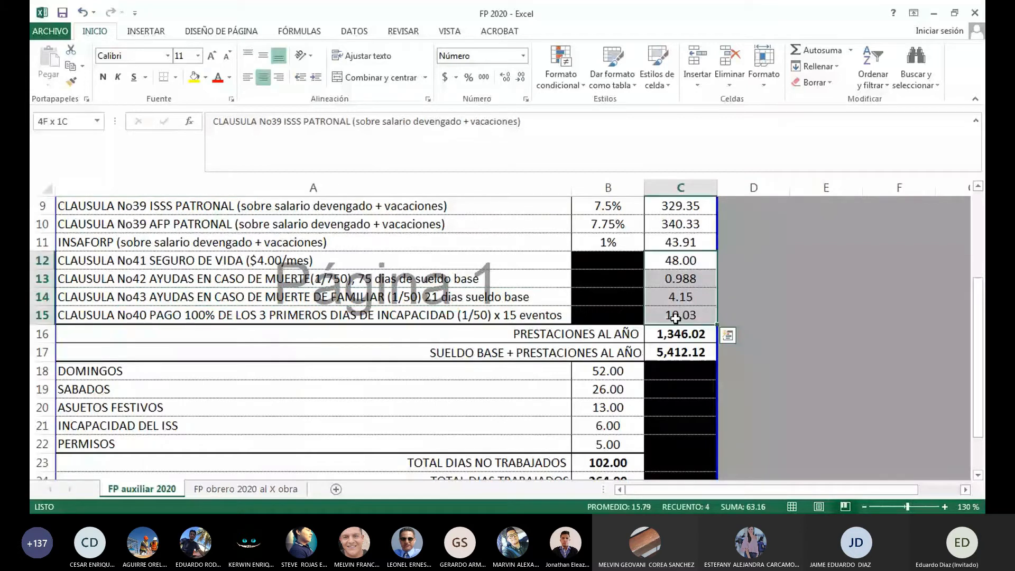
{"action": "left_click_drag", "start_coordinate": [476, 261], "coordinate": [659, 299]}
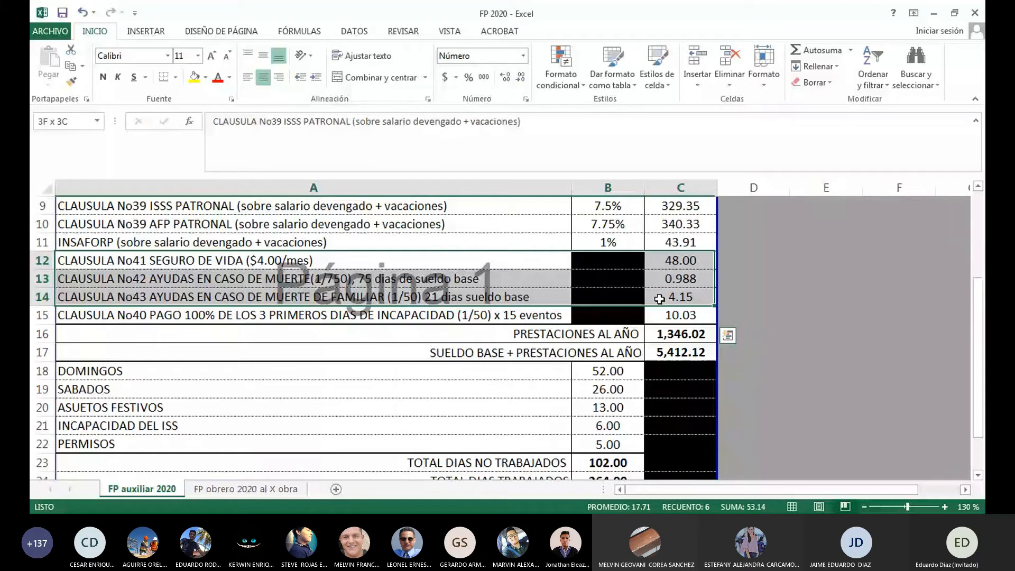
{"action": "left_click_drag", "start_coordinate": [659, 300], "coordinate": [292, 316]}
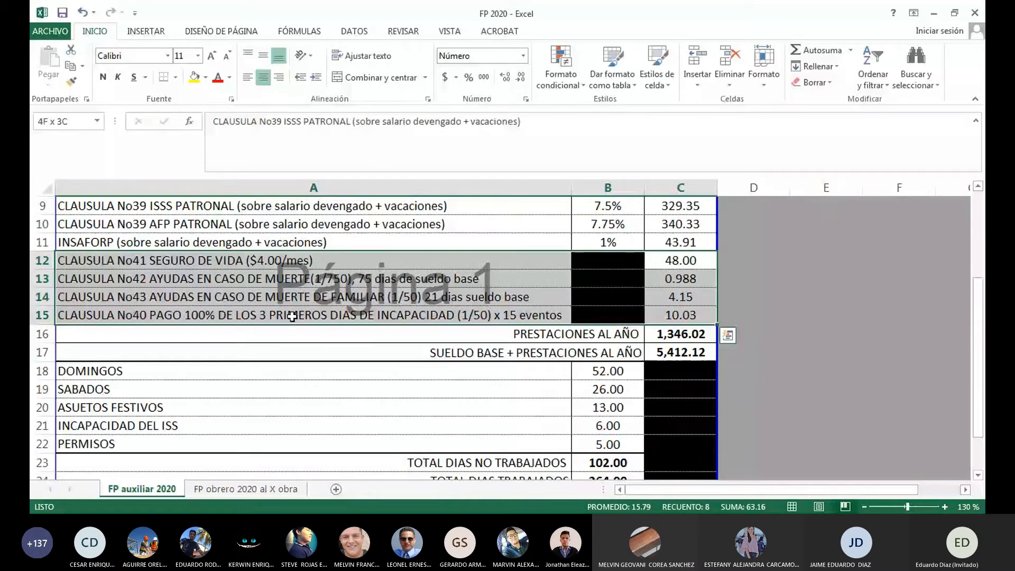
{"action": "scroll", "coordinate": [489, 371], "scroll_direction": "down", "scroll_amount": 1}
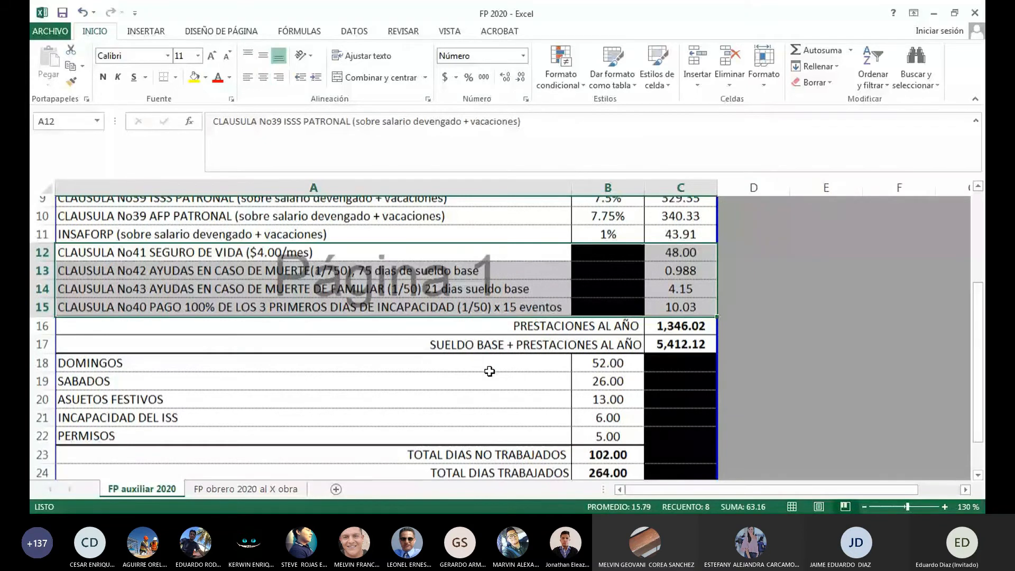
Step: Inspect the SUMA formula in C16 that totals PRESTACIONES AL AÑO from C7:C15
{"action": "left_click", "coordinate": [608, 326]}
{"action": "scroll", "coordinate": [702, 310], "scroll_direction": "up", "scroll_amount": 2}
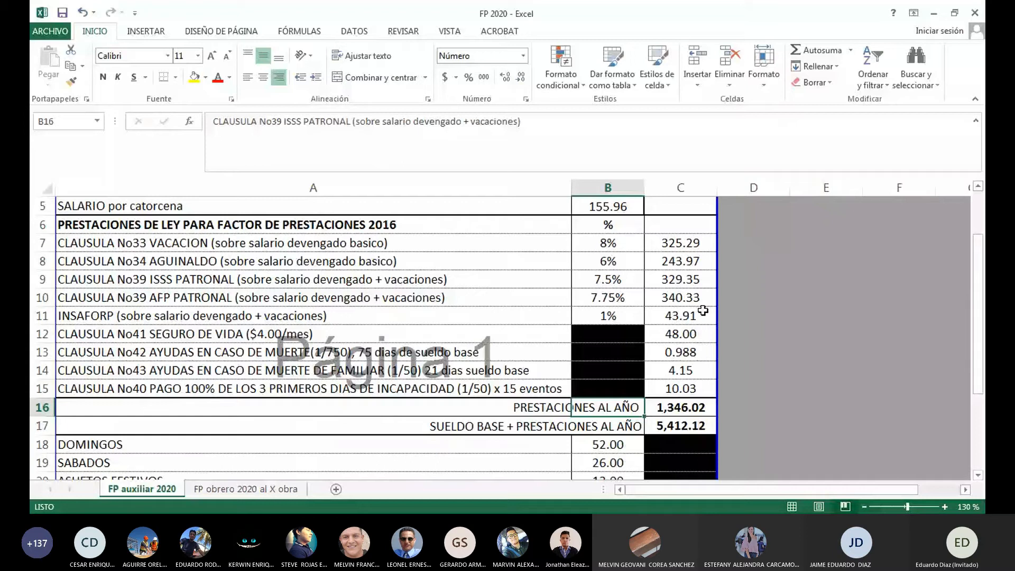
{"action": "key", "text": "Right"}
{"action": "key", "text": "alt+equal"}
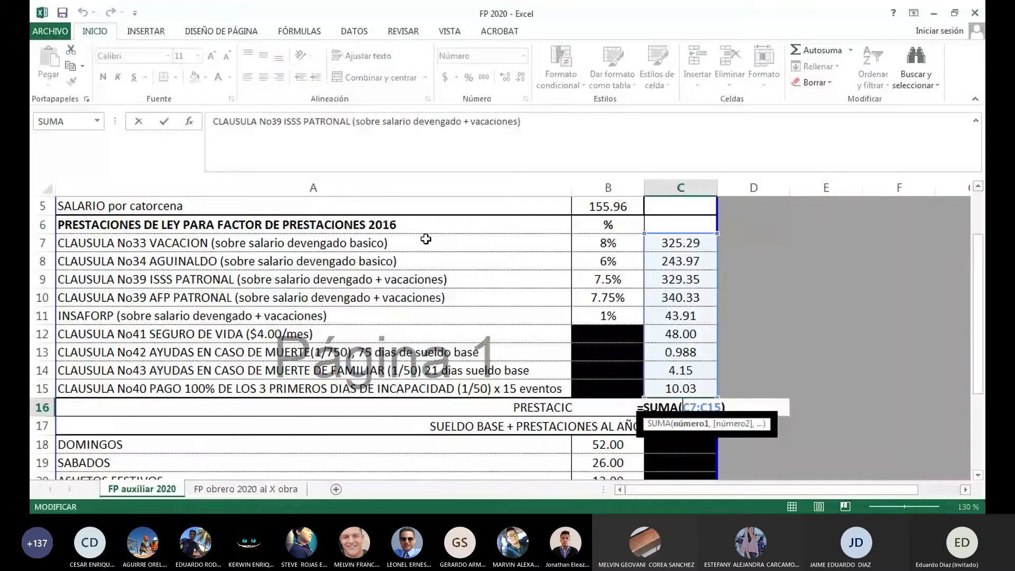
{"action": "scroll", "coordinate": [742, 346], "scroll_direction": "down", "scroll_amount": 1}
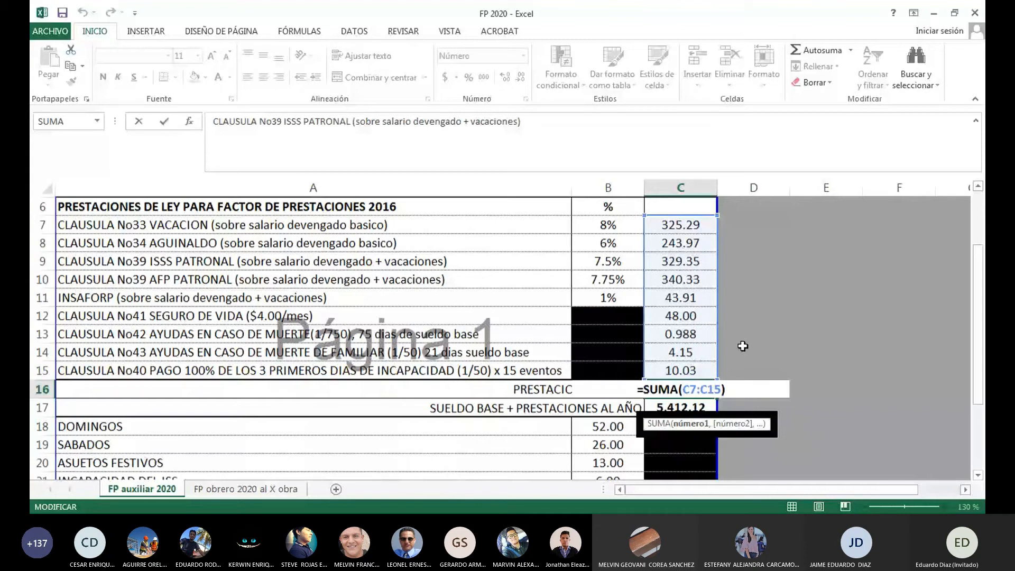
{"action": "key", "text": "ctrl+Return"}
Step: Inspect the formula in C17 that adds the annual base salary in B3 to the yearly benefits in C16
{"action": "scroll", "coordinate": [743, 346], "scroll_direction": "down", "scroll_amount": 1}
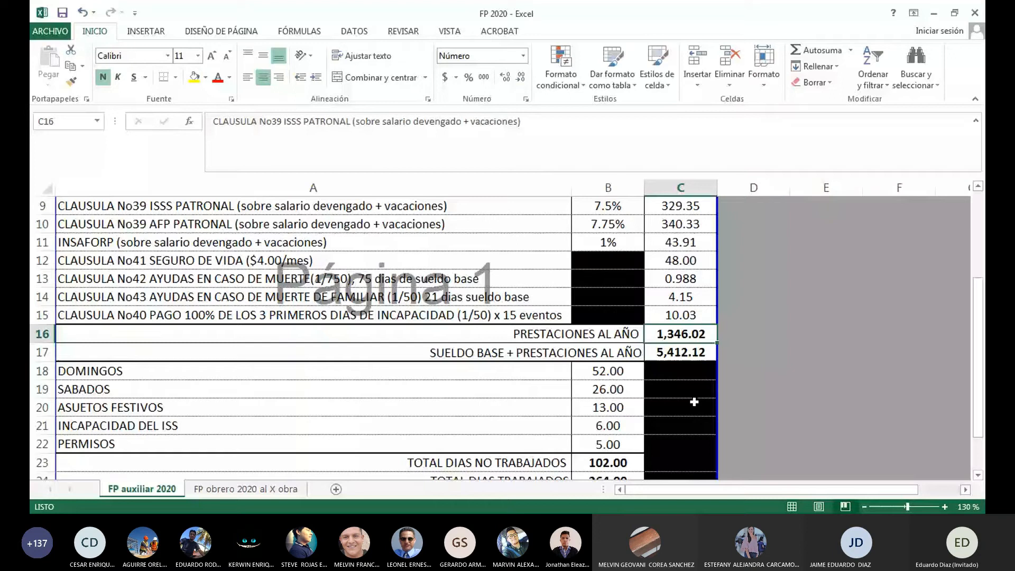
{"action": "double_click", "coordinate": [681, 353]}
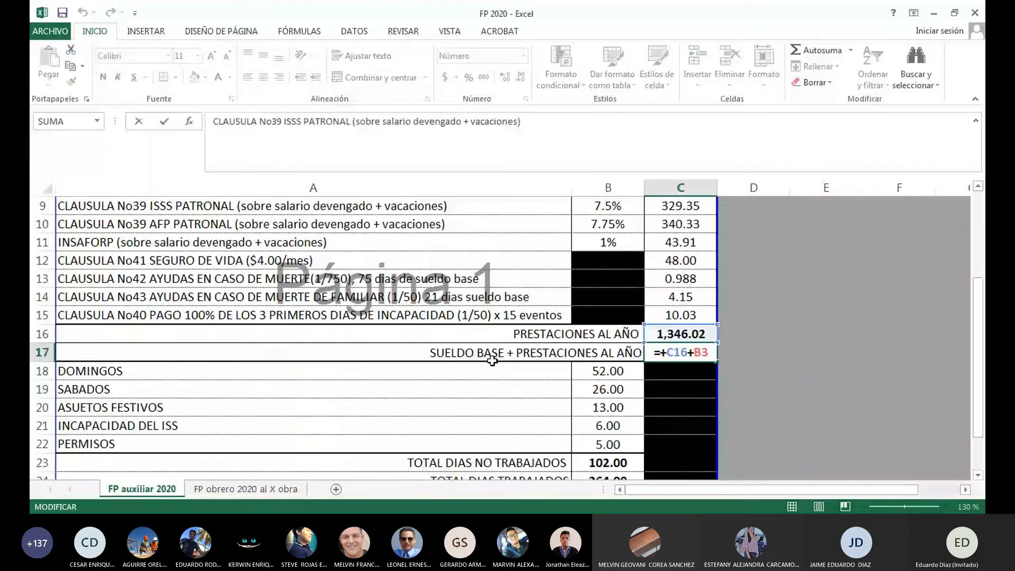
{"action": "key", "text": "ctrl+Return"}
Step: Review the non-worked days in rows 18 to 22, checking DOMINGOS, SABADOS and ASUETOS FESTIVOS in turn
{"action": "scroll", "coordinate": [687, 331], "scroll_direction": "down", "scroll_amount": 1}
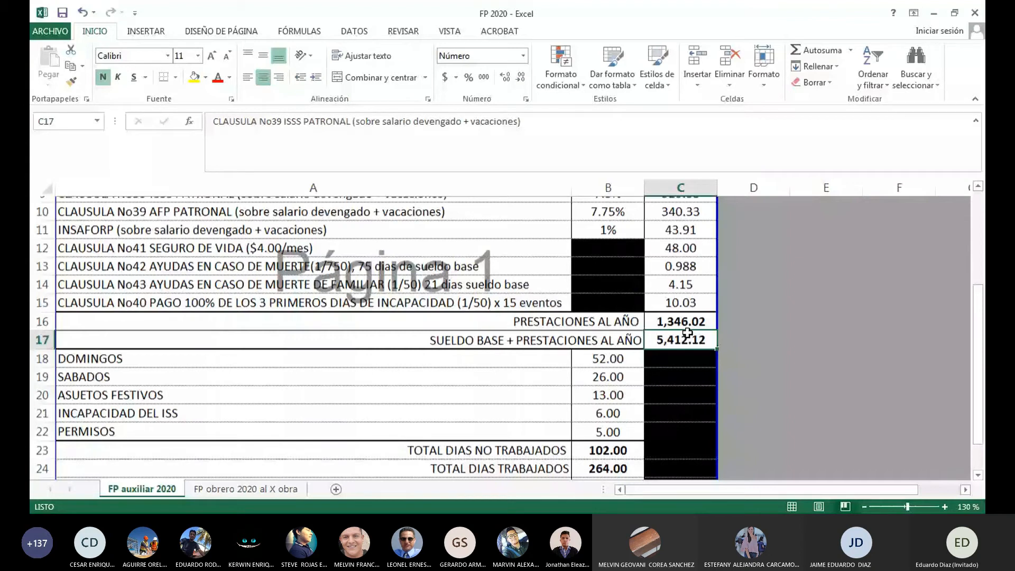
{"action": "scroll", "coordinate": [687, 331], "scroll_direction": "down", "scroll_amount": 1}
{"action": "left_click", "coordinate": [603, 308]}
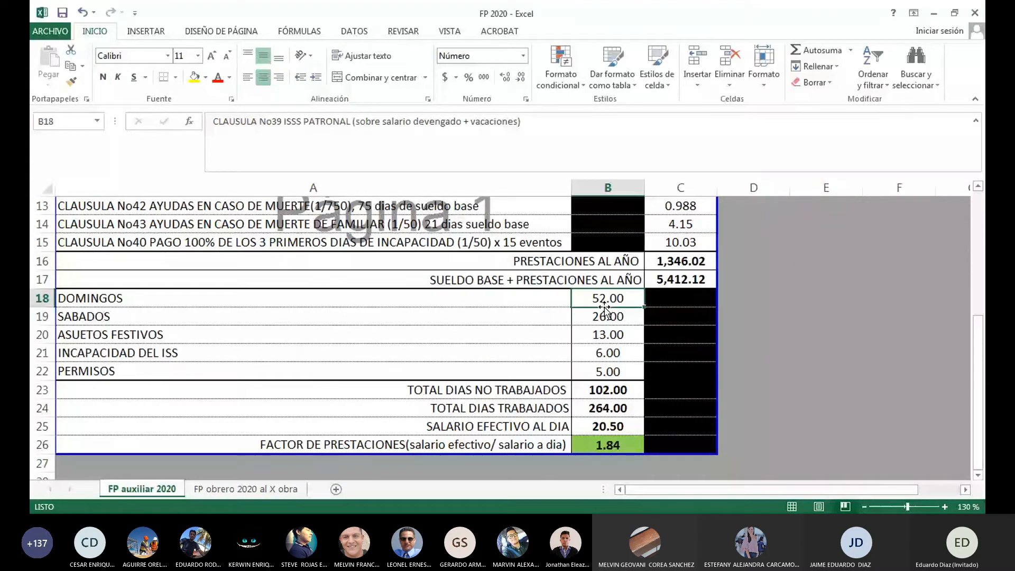
{"action": "left_click_drag", "start_coordinate": [604, 308], "coordinate": [555, 372]}
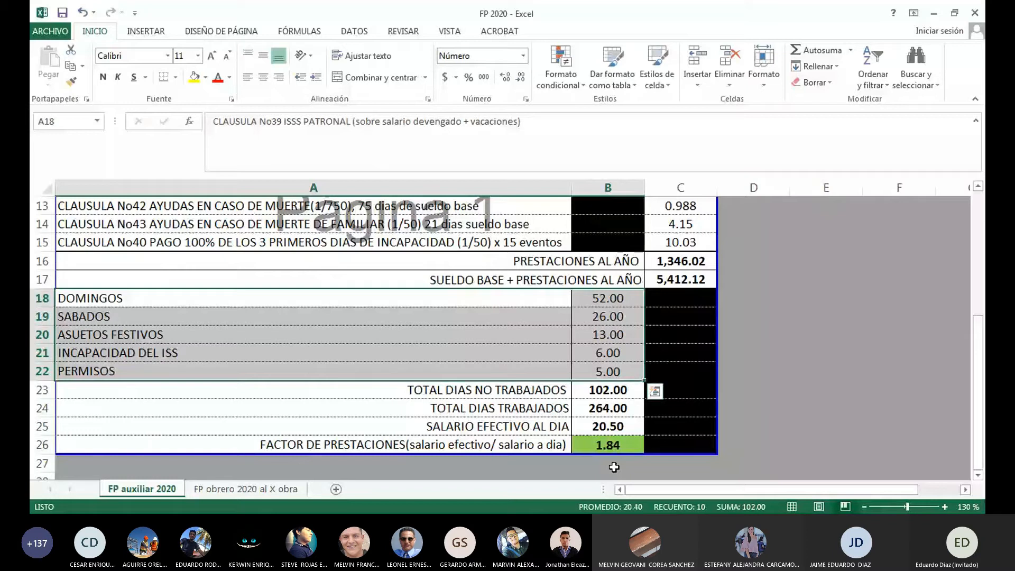
{"action": "left_click", "coordinate": [623, 315], "text": "shift"}
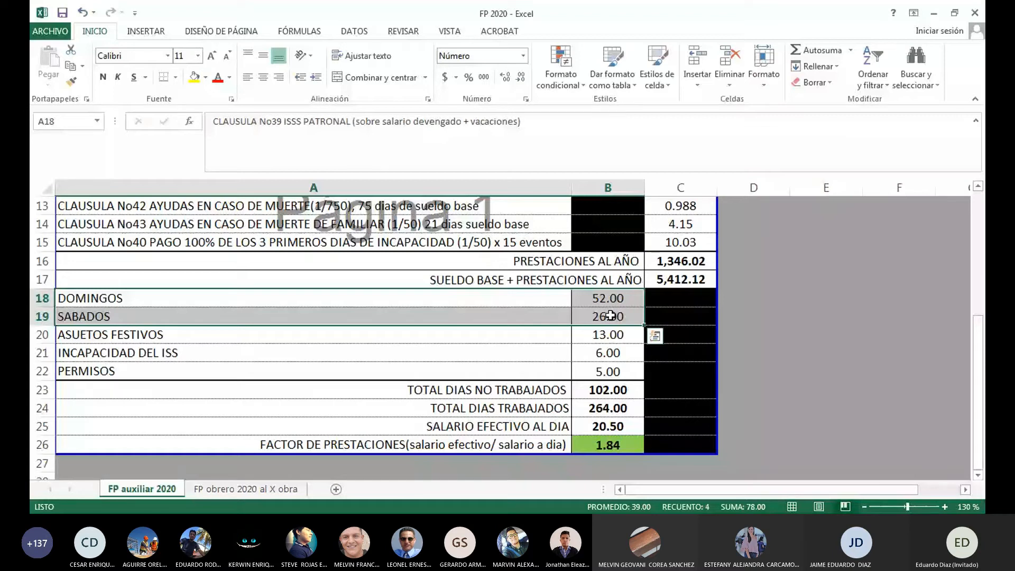
{"action": "left_click", "coordinate": [610, 315]}
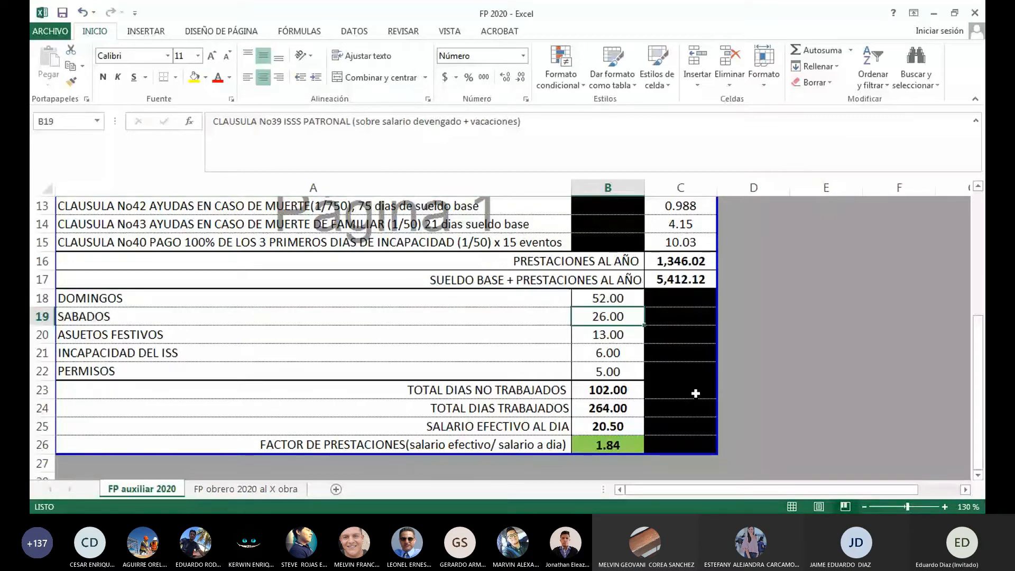
{"action": "key", "text": "Down"}
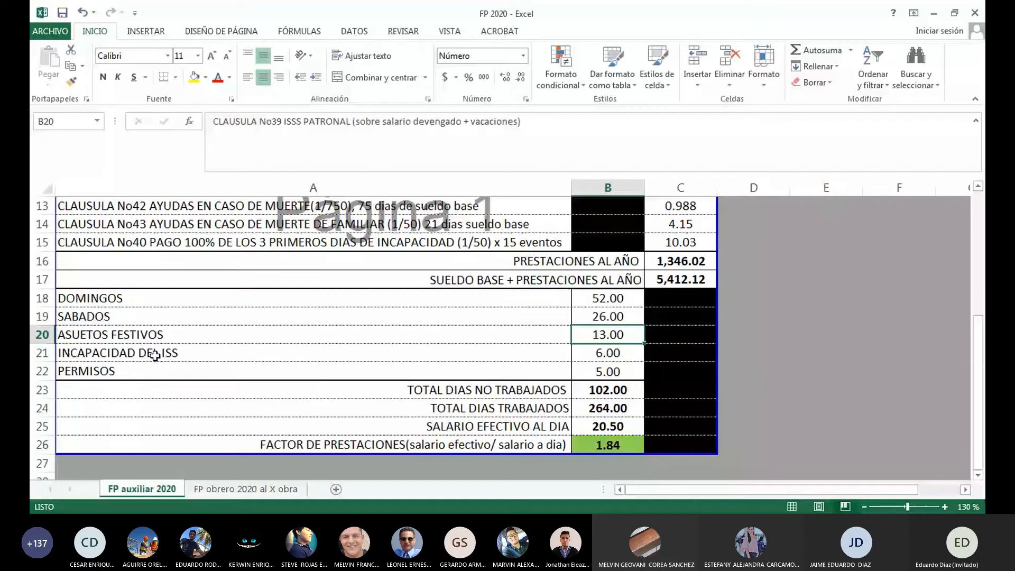
Step: Review the INCAPACIDAD DEL ISS and PERMISOS entries in rows 21 and 22 of the non-worked days
{"action": "key", "text": "Down"}
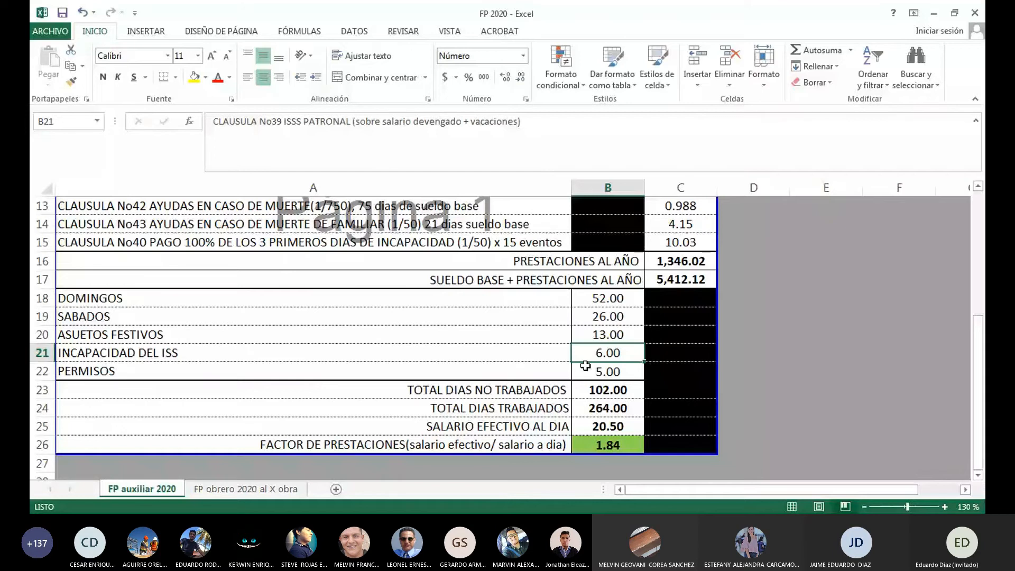
{"action": "left_click", "coordinate": [523, 355], "text": "shift"}
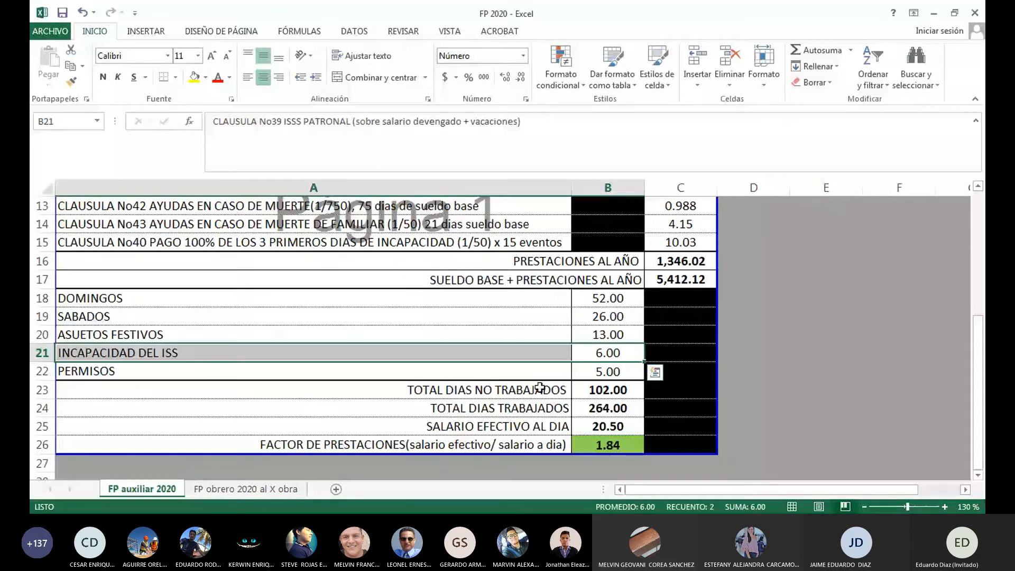
{"action": "key", "text": "Down"}
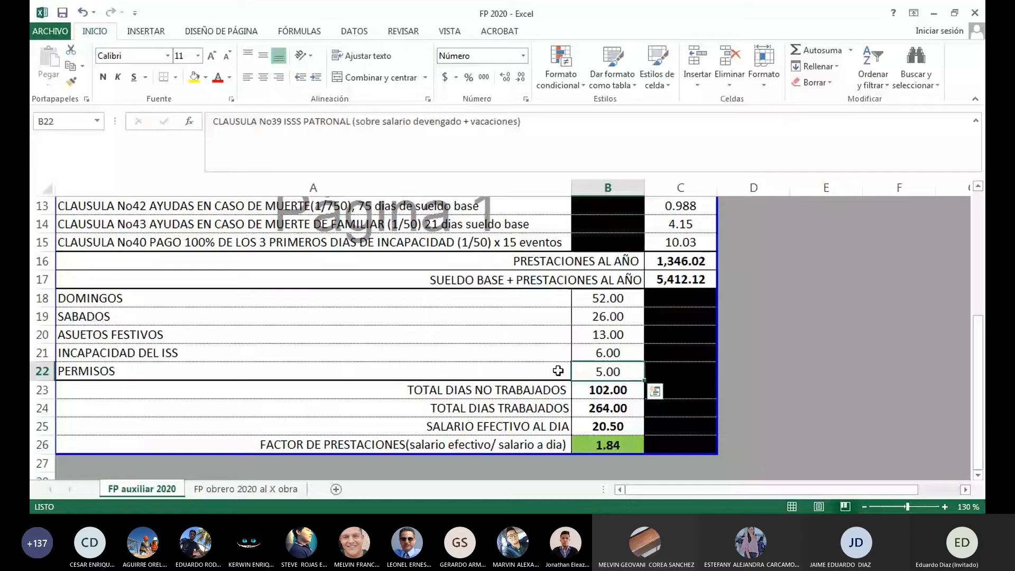
{"action": "left_click_drag", "start_coordinate": [596, 373], "coordinate": [558, 356]}
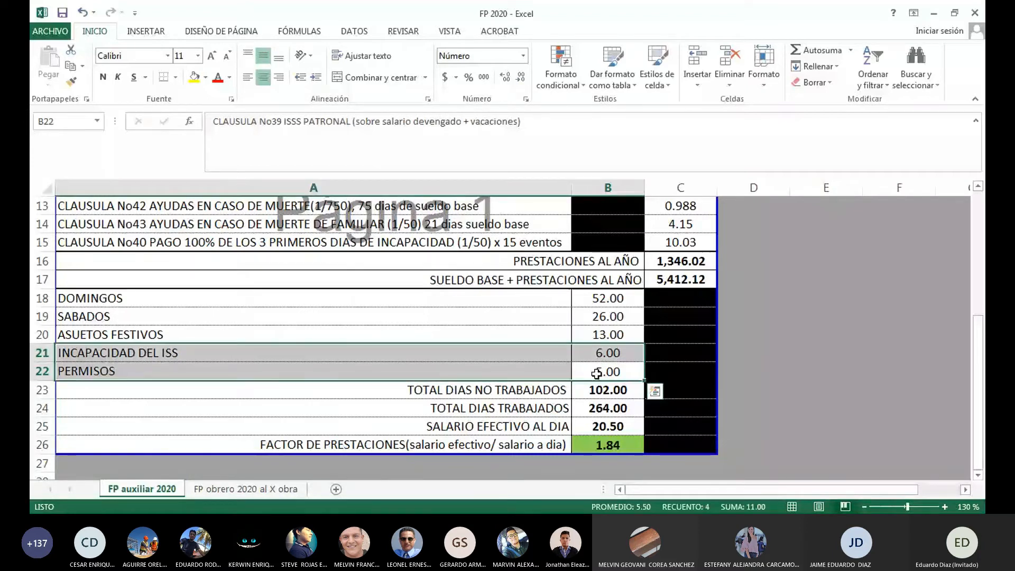
{"action": "left_click", "coordinate": [596, 373]}
{"action": "scroll", "coordinate": [529, 386], "scroll_direction": "down", "scroll_amount": 1}
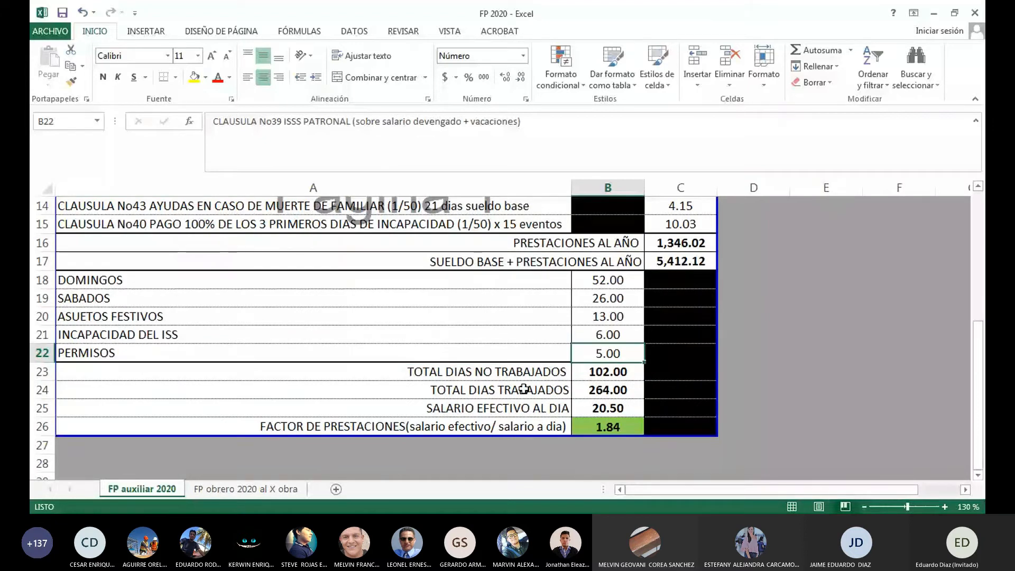
Step: Check TOTAL DIAS NO TRABAJADOS in B23 and TOTAL DIAS TRABAJADOS in B24
{"action": "key", "text": "Down"}
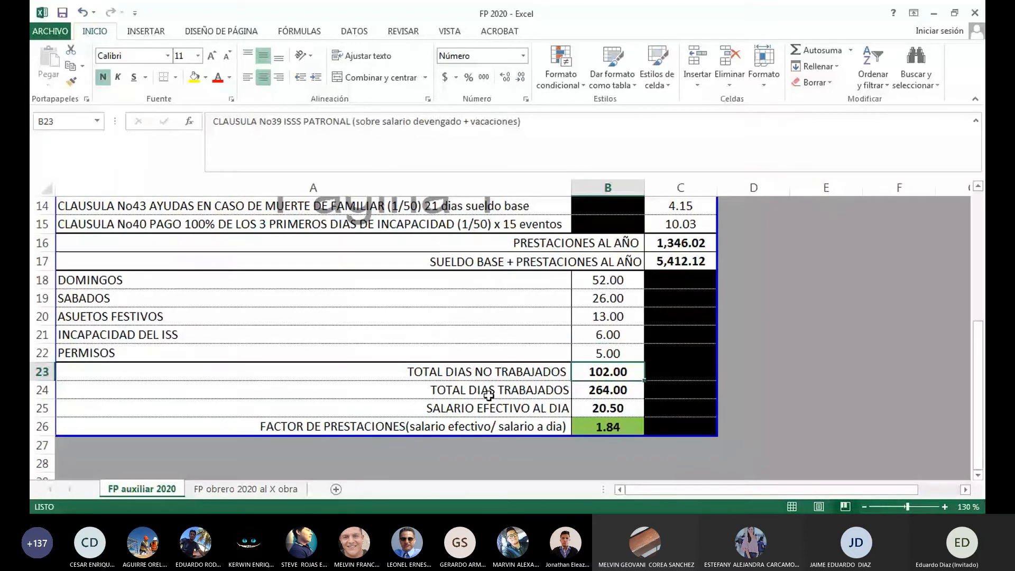
{"action": "key", "text": "Down"}
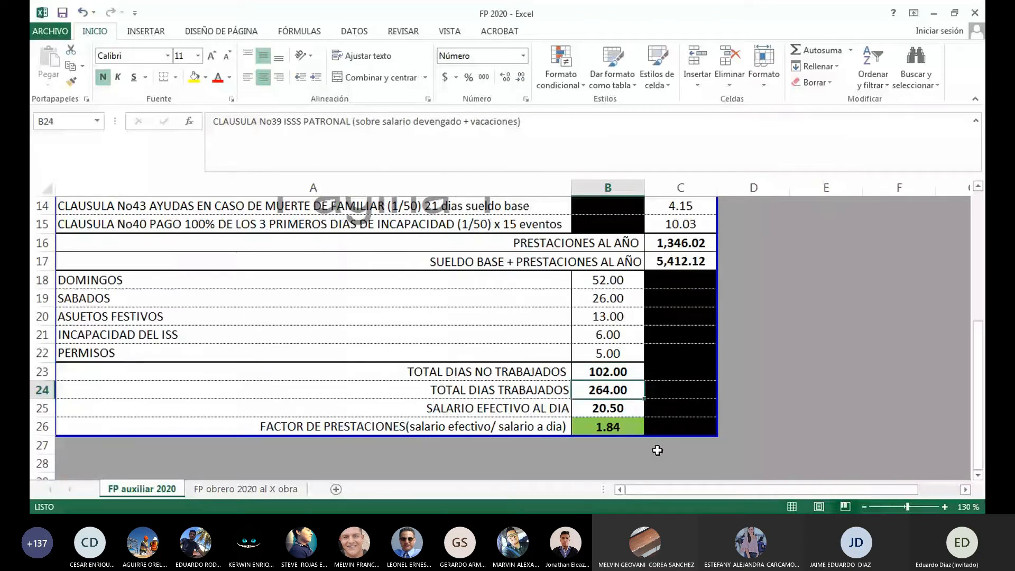
{"action": "scroll", "coordinate": [618, 398], "scroll_direction": "down", "scroll_amount": 1}
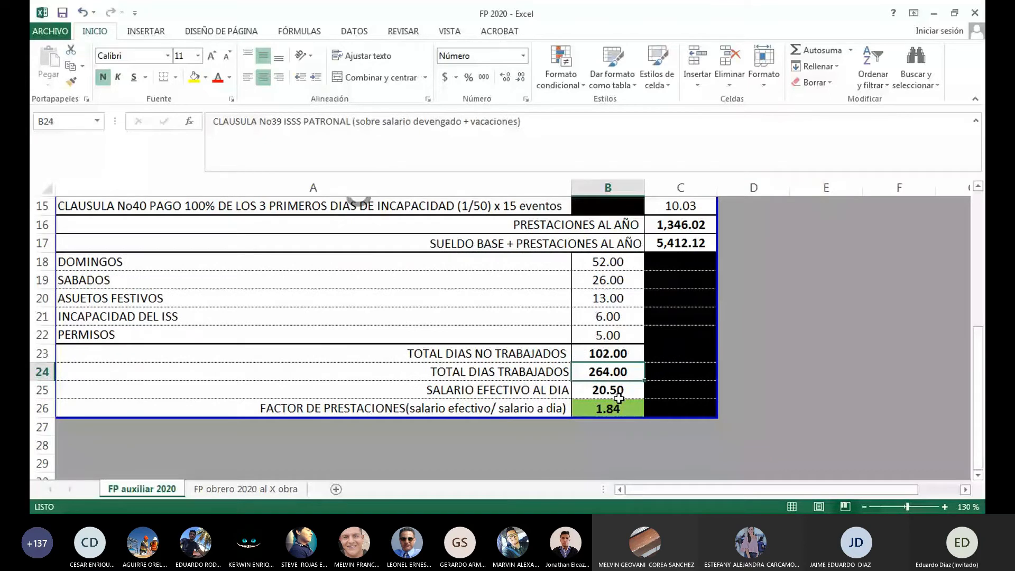
Step: Inspect the SALARIO EFECTIVO AL DIA formula in B25, which divides C17 by B24, and the FACTOR DE PRESTACIONES in B26
{"action": "double_click", "coordinate": [618, 398]}
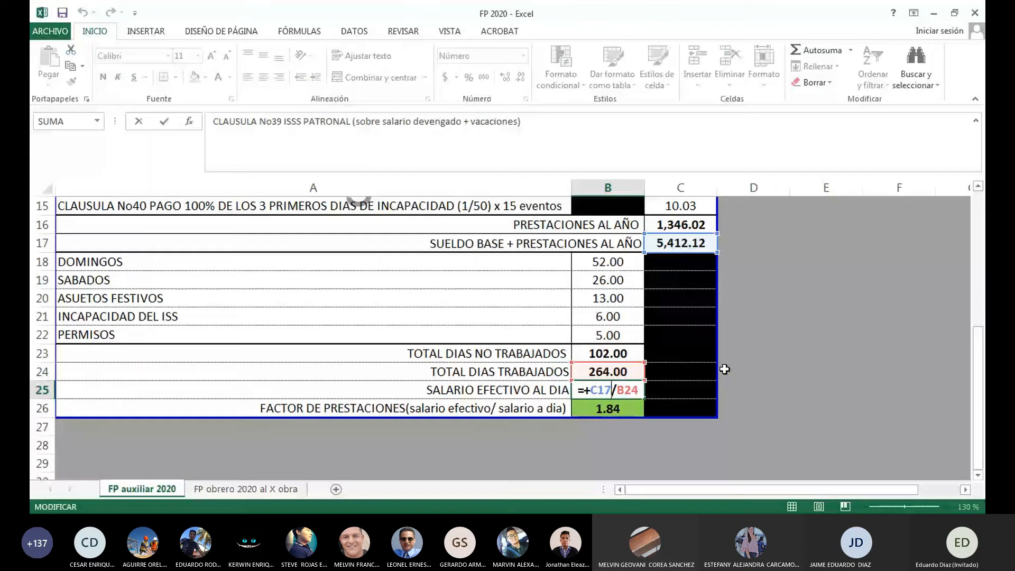
{"action": "key", "text": "Escape"}
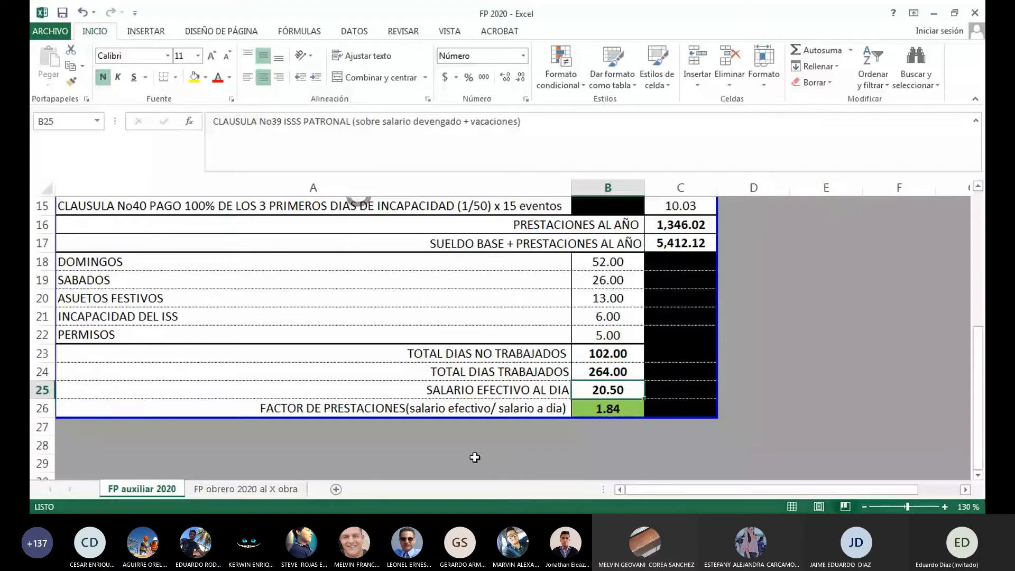
{"action": "key", "text": "Down"}
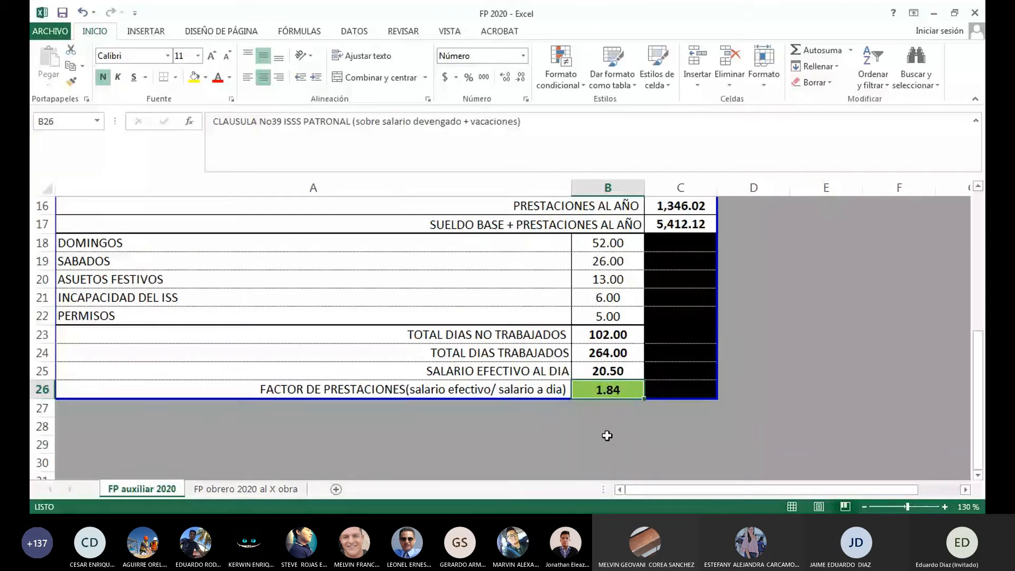
{"action": "key", "text": "Down"}
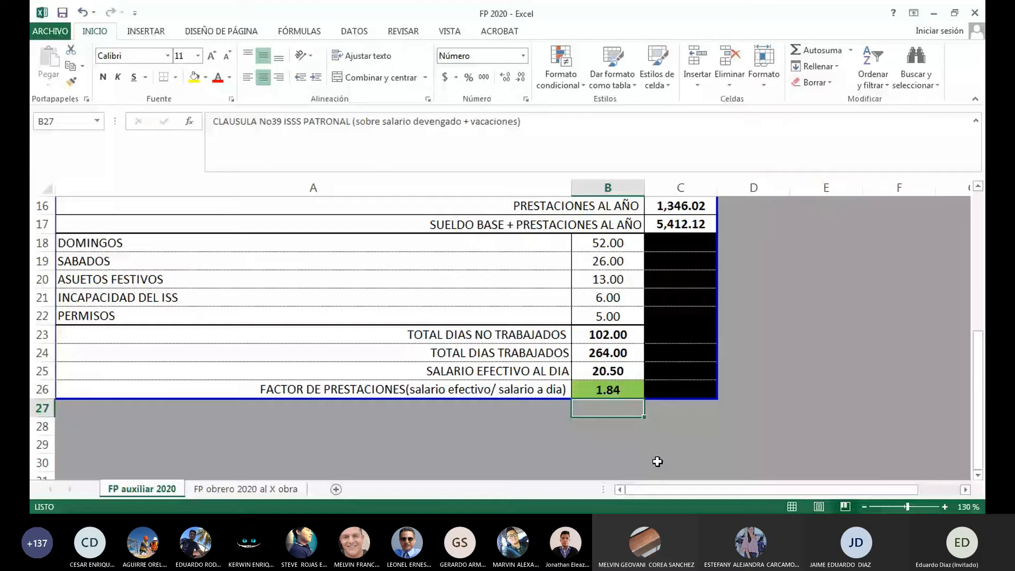
Step: Below the benefits factor, enter 2 in B27 and 11.14 in B28, with their product in B29
{"action": "left_click", "coordinate": [602, 279]}
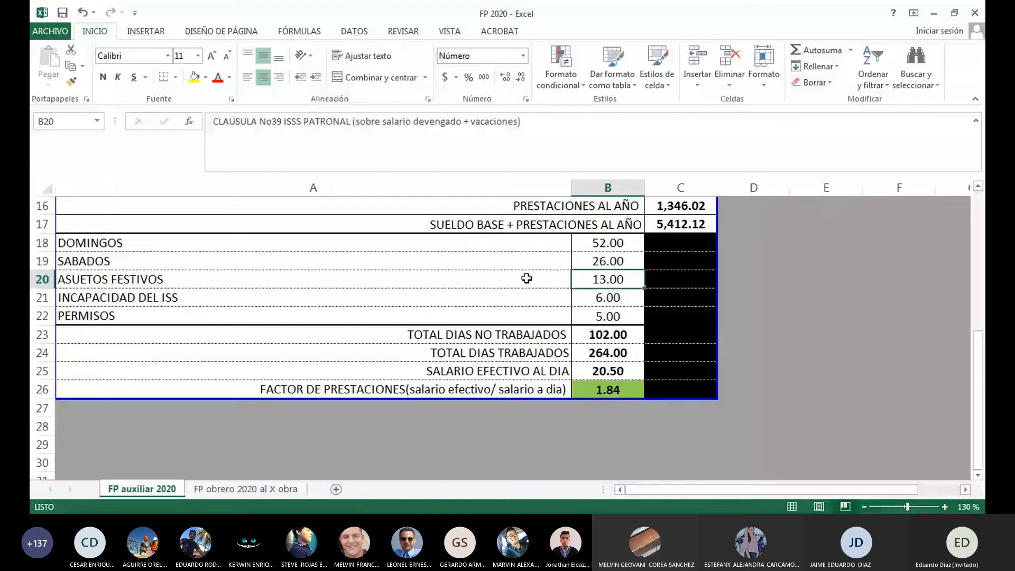
{"action": "left_click", "coordinate": [603, 408]}
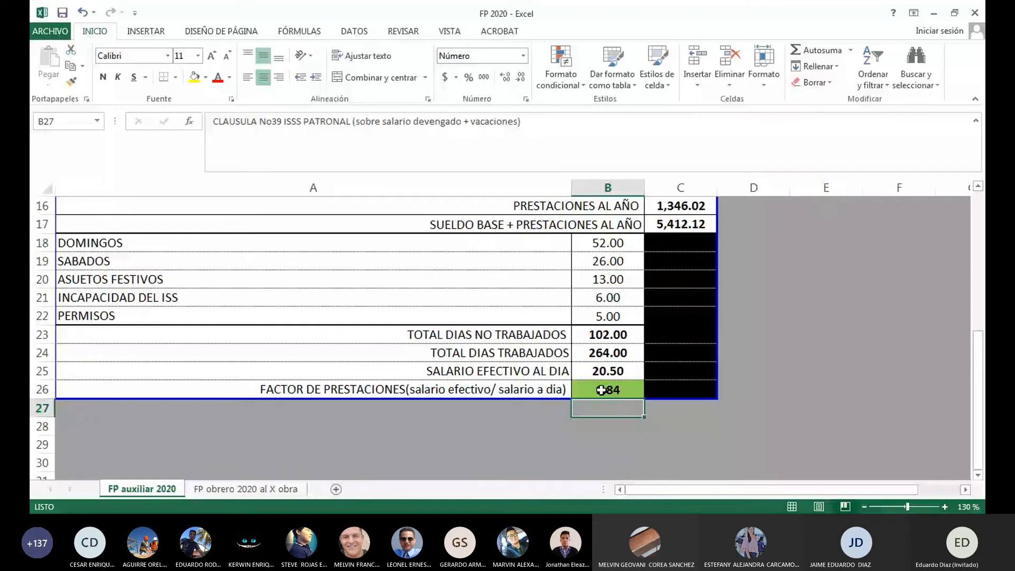
{"action": "type", "text": "2"}
{"action": "key", "text": "Return"}
{"action": "left_click", "coordinate": [636, 425]}
{"action": "scroll", "coordinate": [716, 351], "scroll_direction": "up", "scroll_amount": 1}
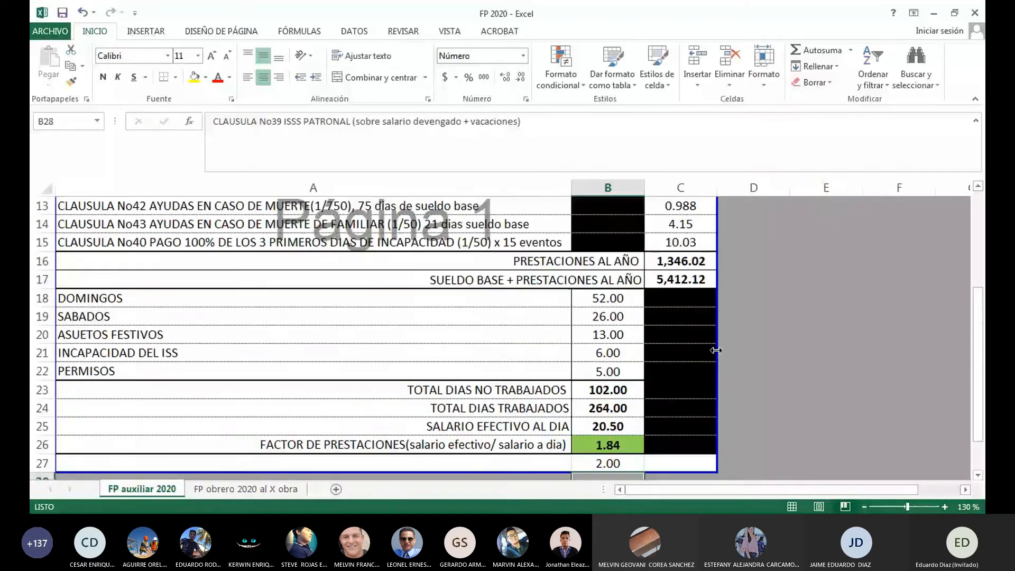
{"action": "type", "text": "1"}
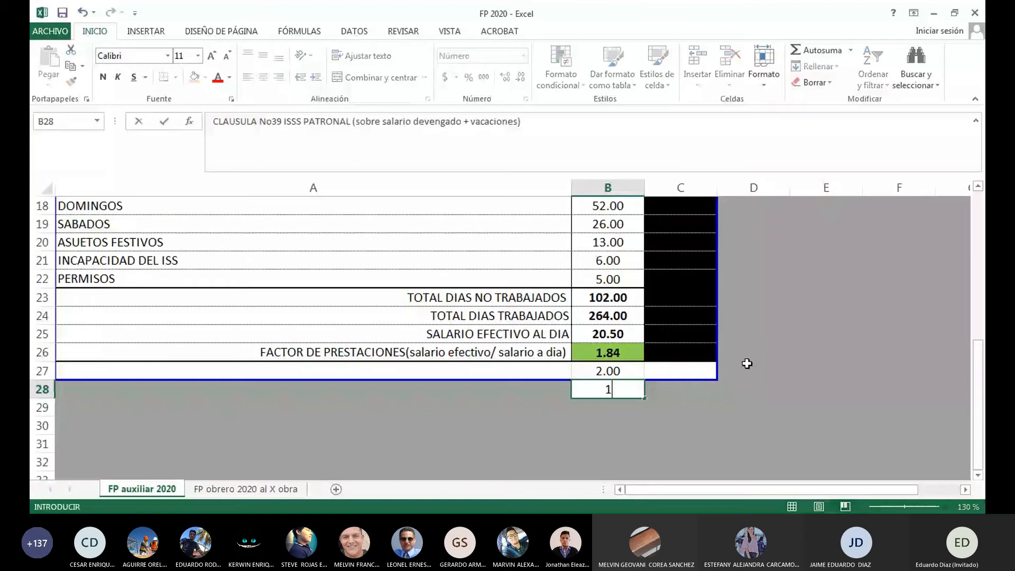
{"action": "type", "text": "1"}
{"action": "type", "text": ".14"}
{"action": "key", "text": "Return"}
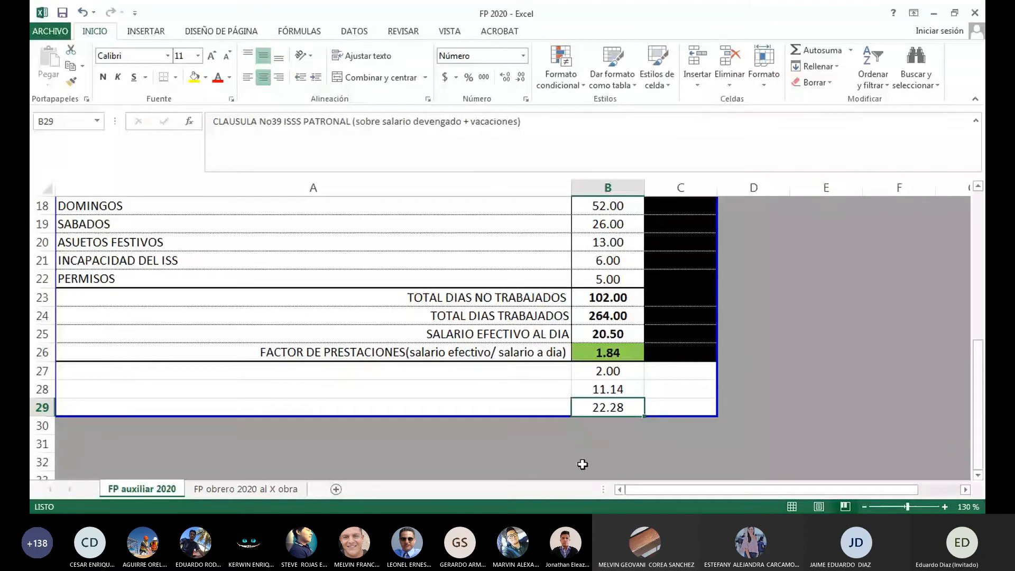
Step: In C29, multiply the daily salary in B28 by the benefits factor in B26, and compare the result with B29
{"action": "left_click", "coordinate": [682, 407]}
{"action": "type", "text": "+"}
{"action": "key", "text": "Up"}
{"action": "key", "text": "Left"}
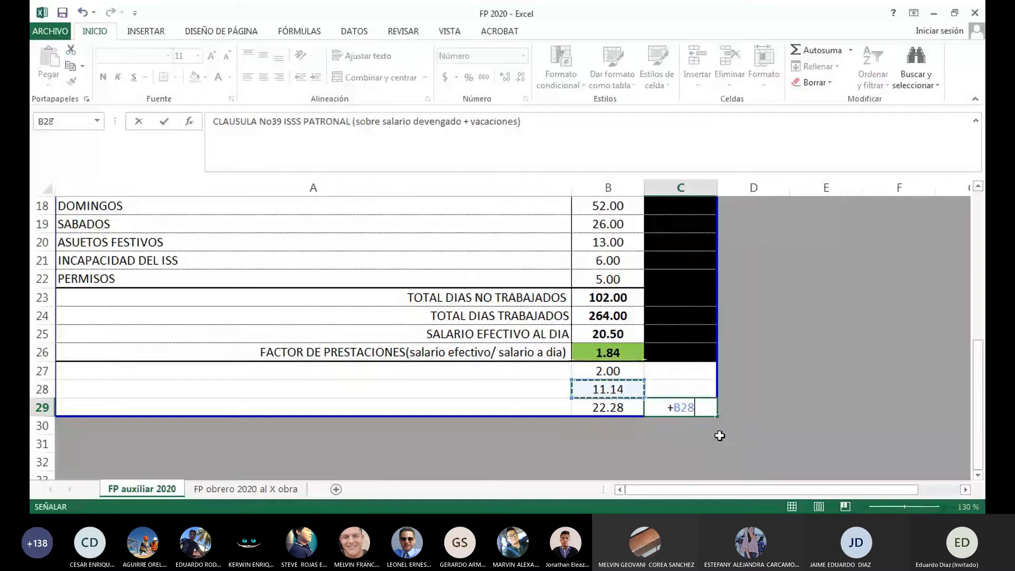
{"action": "type", "text": "*"}
{"action": "key", "text": "Up"}
{"action": "key", "text": "Left"}
{"action": "key", "text": "Return"}
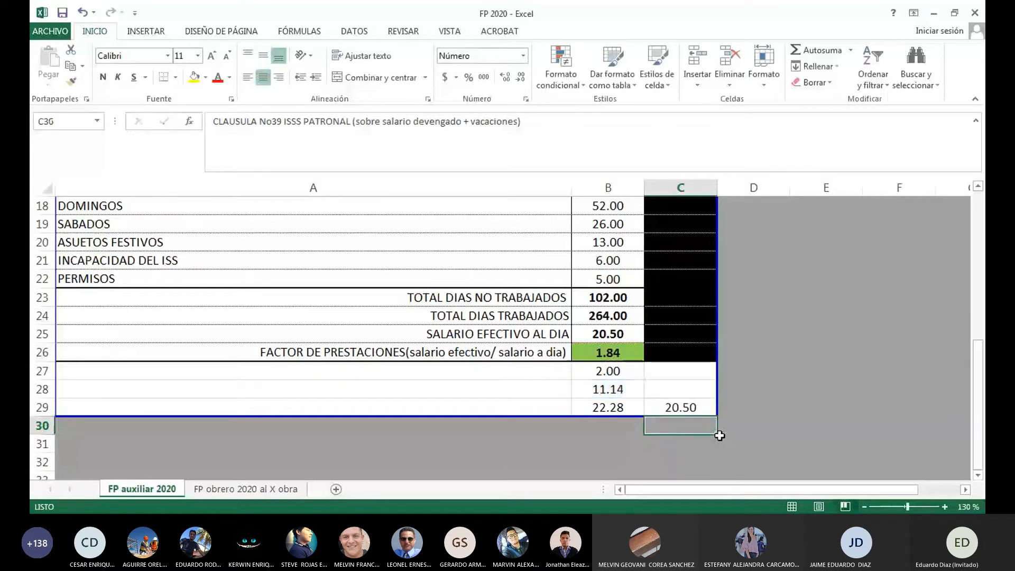
{"action": "key", "text": "Up"}
{"action": "key", "text": "Left"}
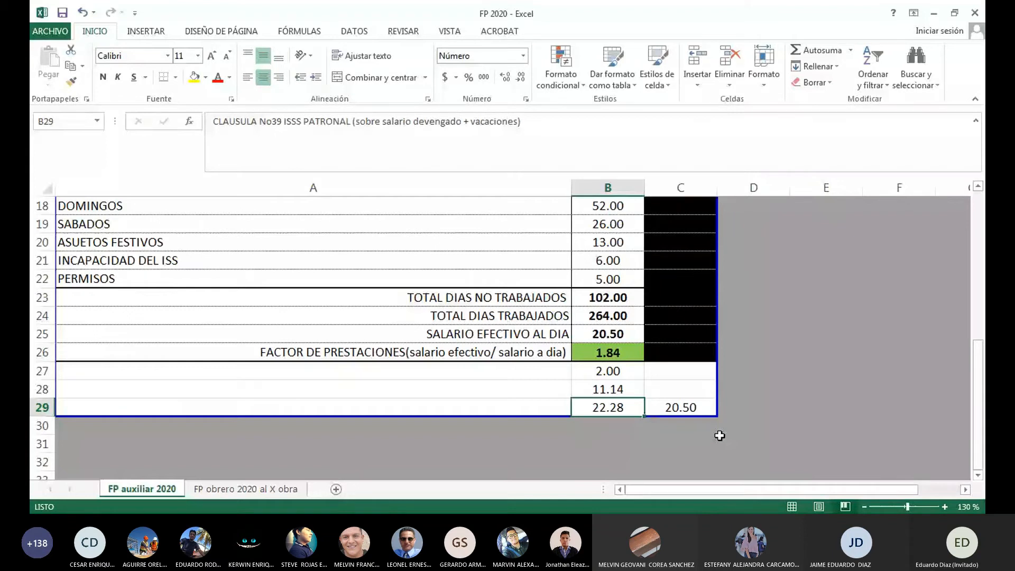
{"action": "key", "text": "Right"}
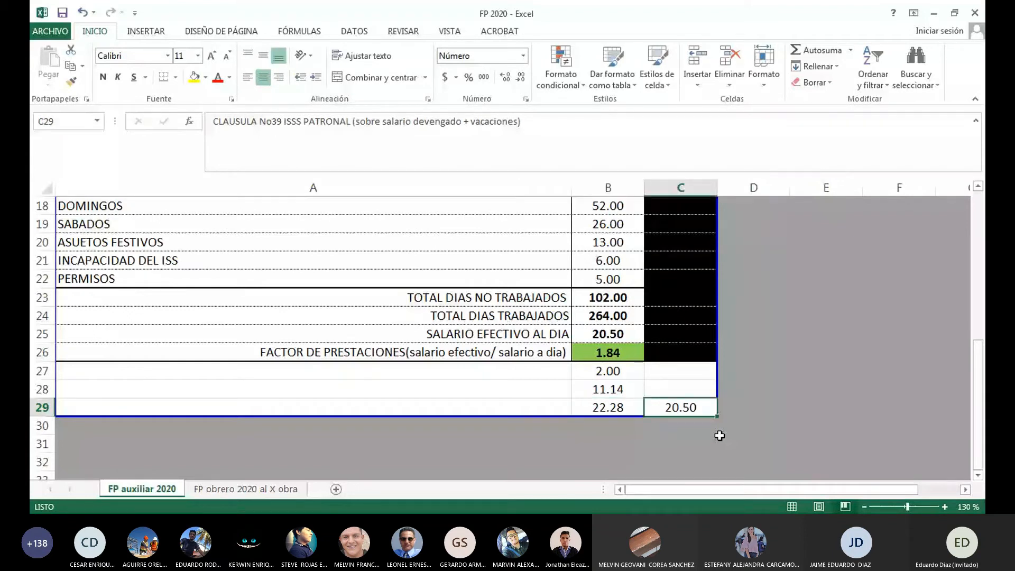
{"action": "key", "text": "Left"}
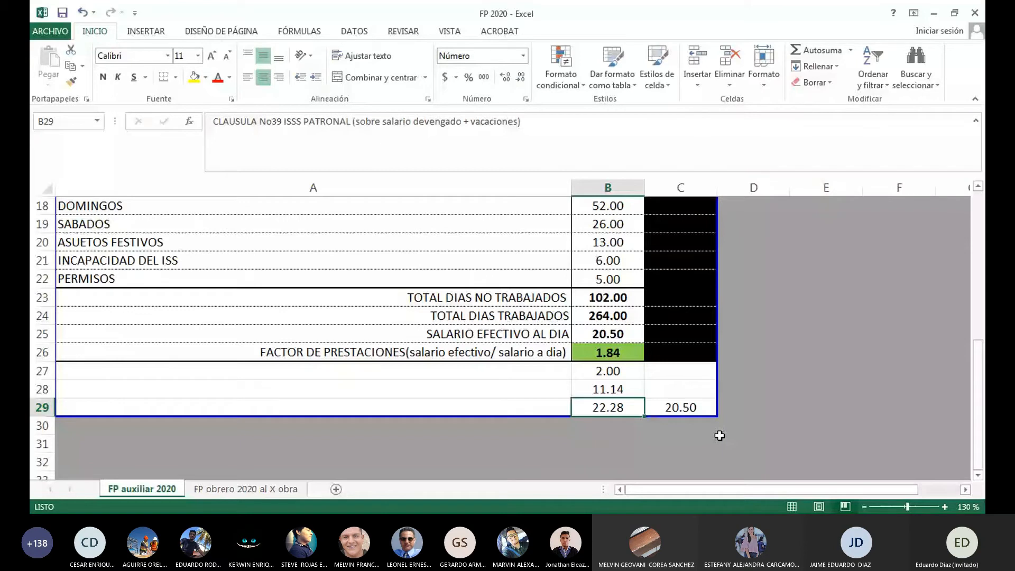
Step: Clear the trial calculation from rows 27 to 30 below the benefits factor
{"action": "left_click_drag", "start_coordinate": [42, 371], "coordinate": [43, 426]}
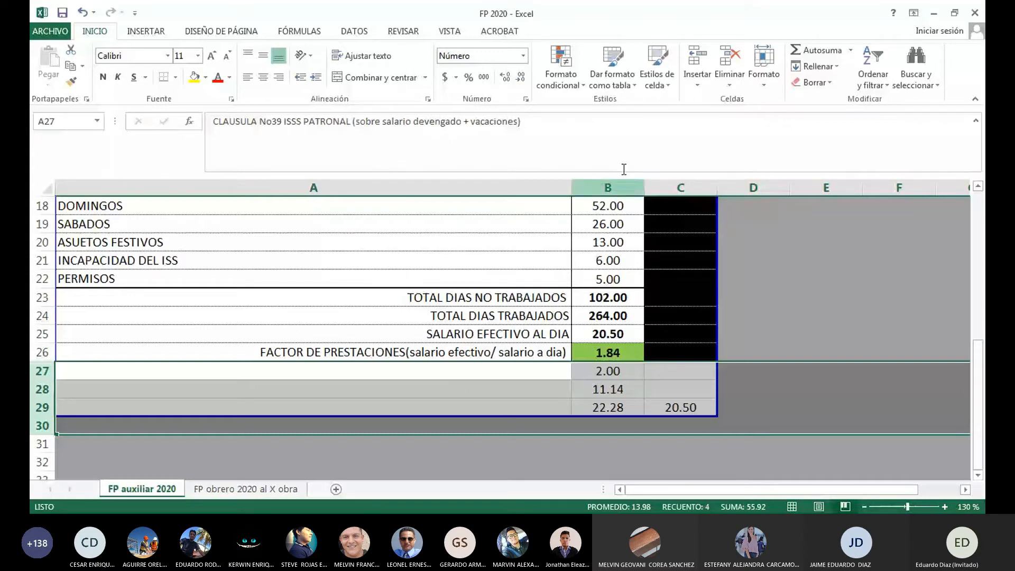
{"action": "left_click", "coordinate": [753, 278]}
{"action": "scroll", "coordinate": [804, 309], "scroll_direction": "up", "scroll_amount": 3}
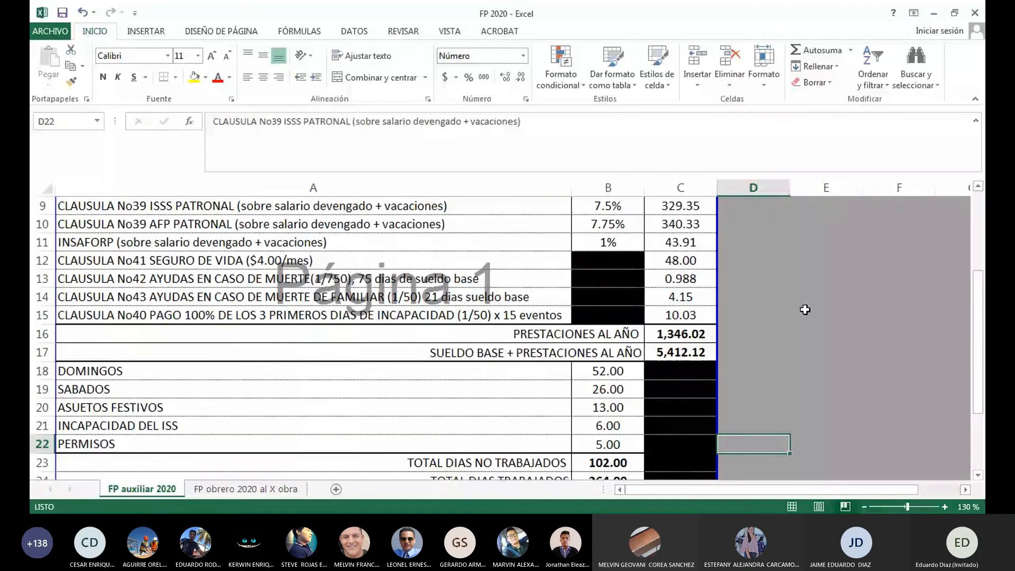
{"action": "scroll", "coordinate": [804, 309], "scroll_direction": "up", "scroll_amount": 3}
{"action": "left_click", "coordinate": [825, 261]}
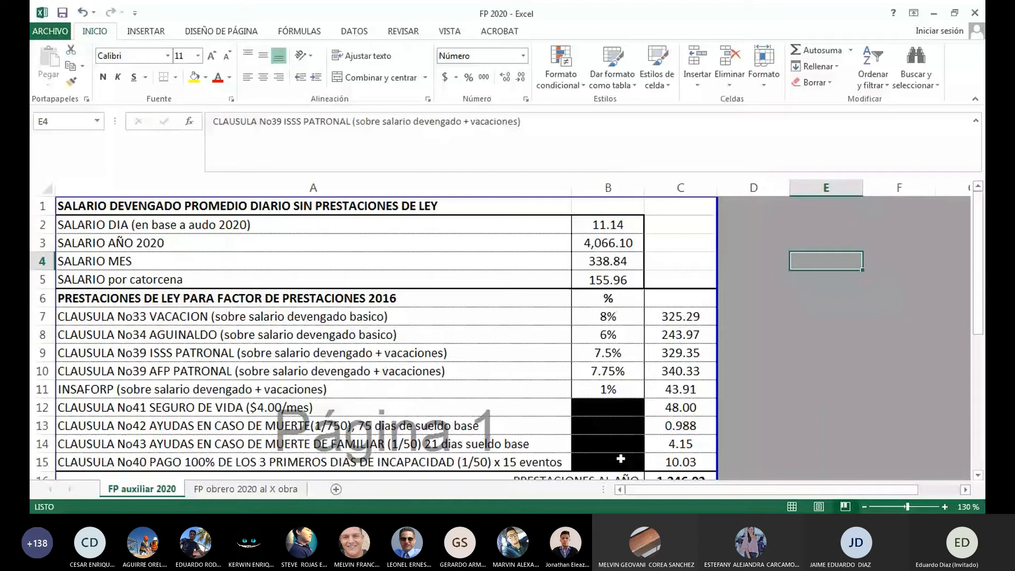
{"action": "left_click", "coordinate": [753, 279]}
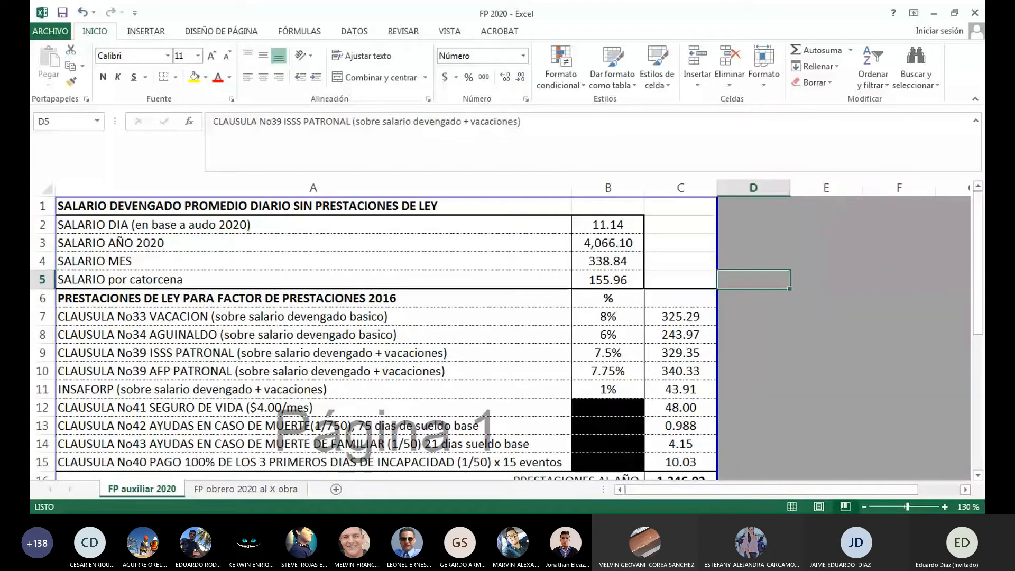
Step: Switch to OPUS and set the unit of CONCRETO210HOL, the Holcim 210 kg/cm2 concrete, to m3
{"action": "key", "text": "alt+Tab"}
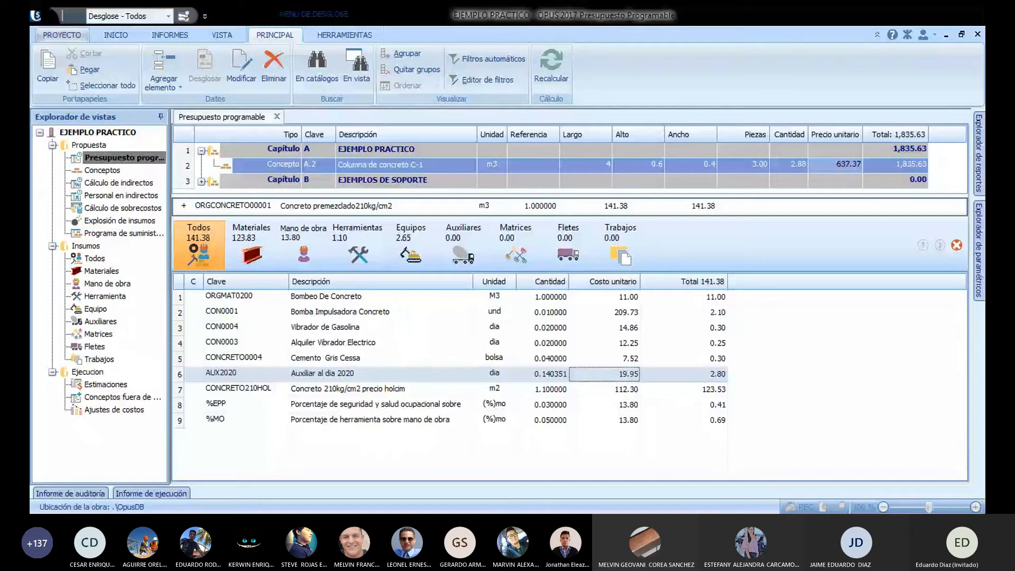
{"action": "left_click", "coordinate": [754, 205]}
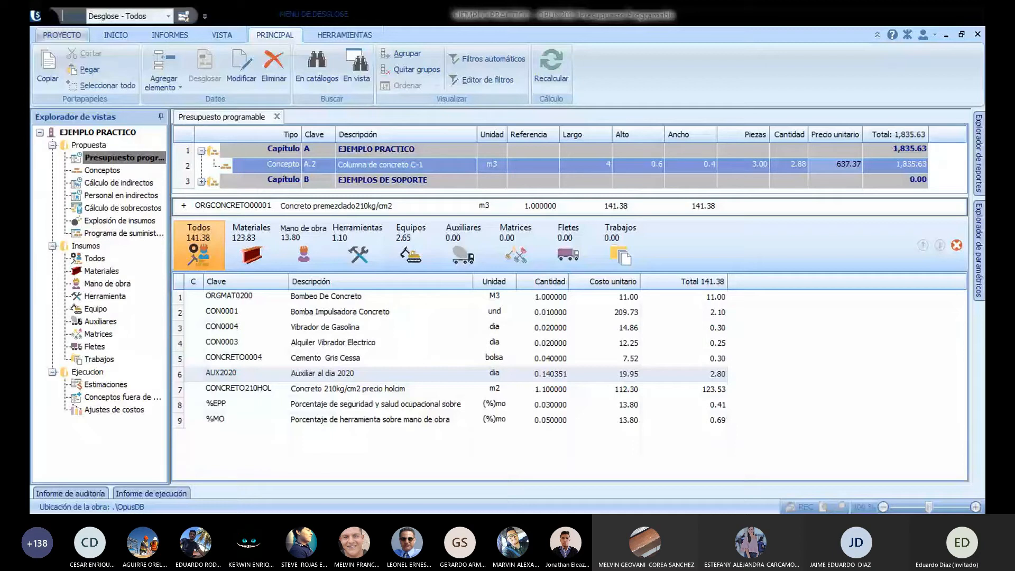
{"action": "left_click", "coordinate": [494, 389]}
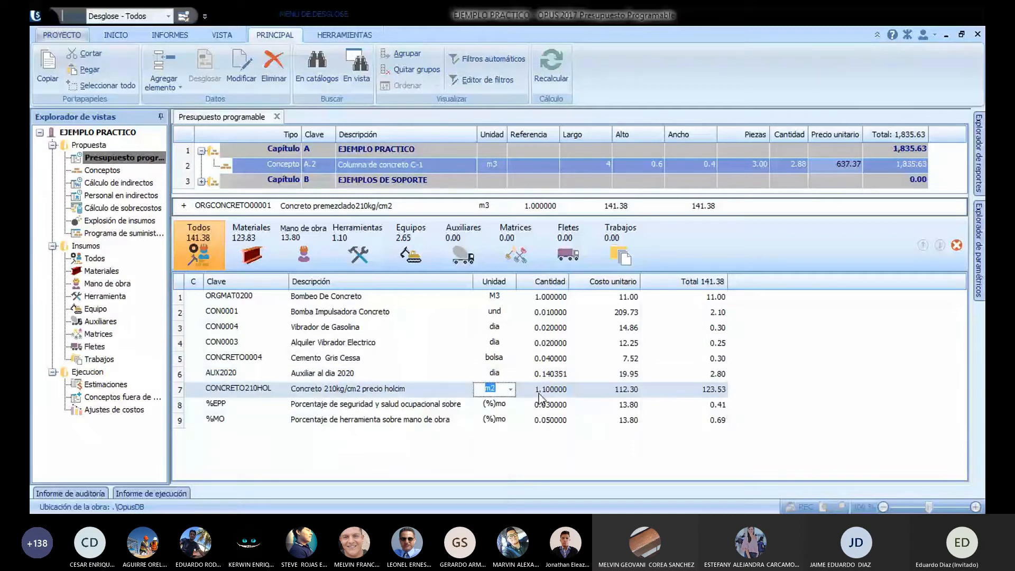
{"action": "key", "text": "BackSpace"}
{"action": "type", "text": "m3"}
{"action": "key", "text": "Tab"}
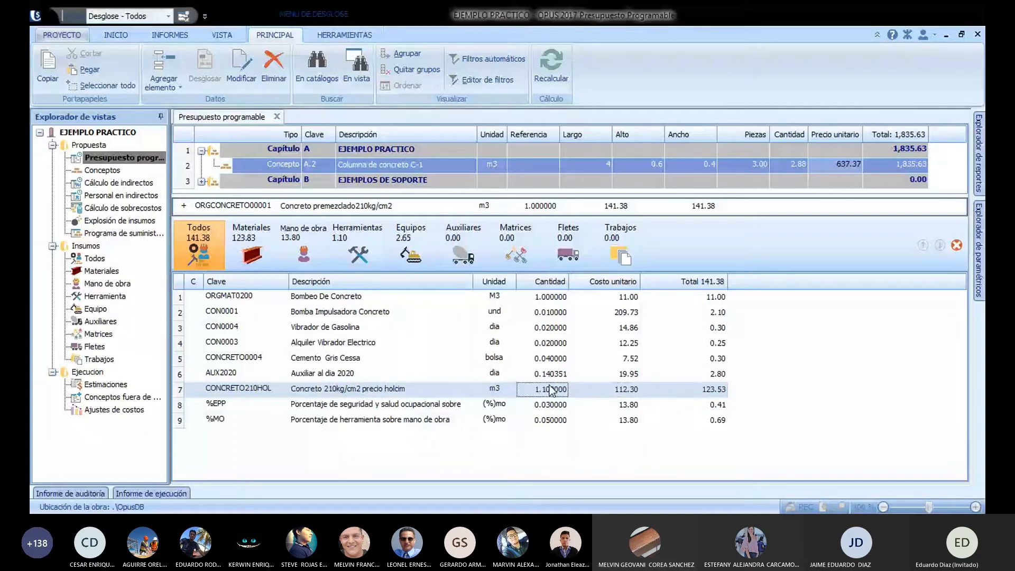
Step: Check the CONCRETO210HOL total, and examine the %EPP safety and %MO tool percentages applied to labour
{"action": "left_click", "coordinate": [708, 396]}
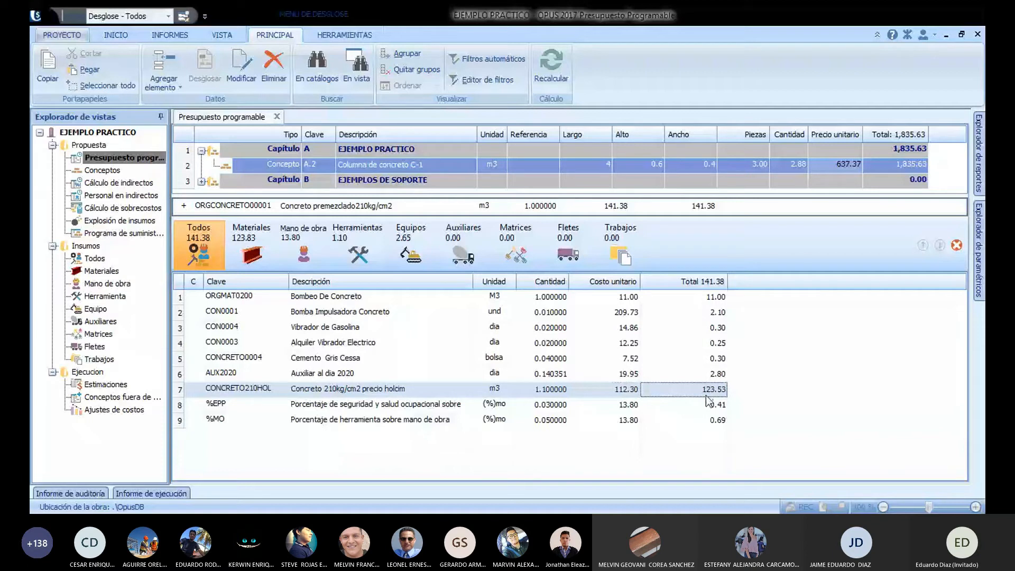
{"action": "left_click_drag", "start_coordinate": [708, 400], "coordinate": [486, 437]}
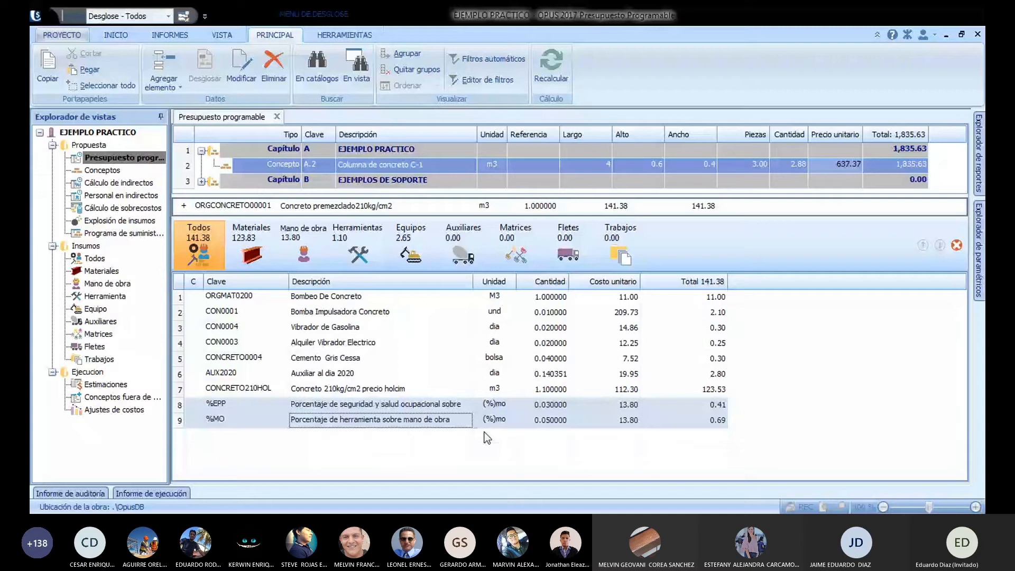
{"action": "left_click", "coordinate": [697, 405]}
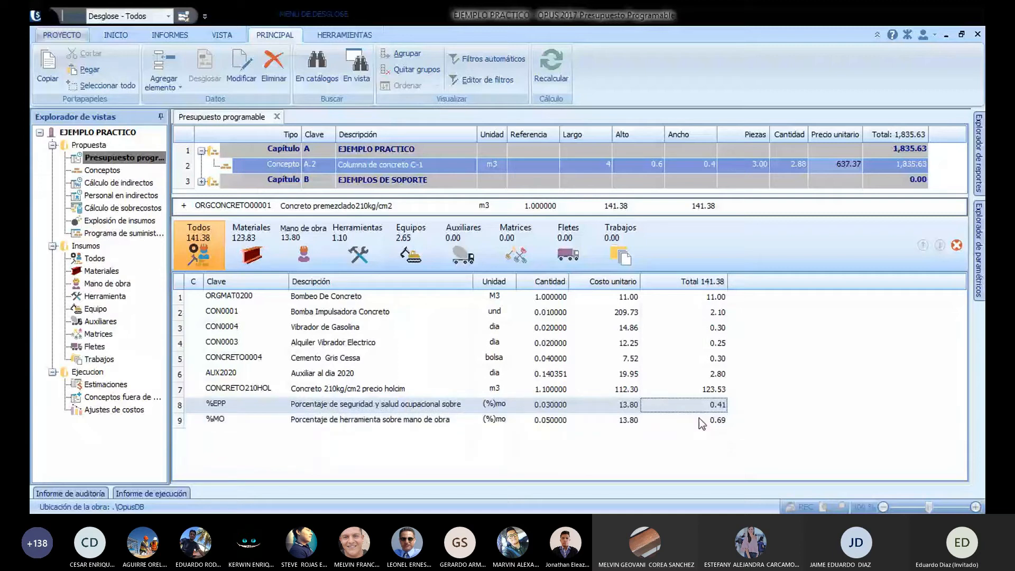
{"action": "left_click", "coordinate": [459, 406]}
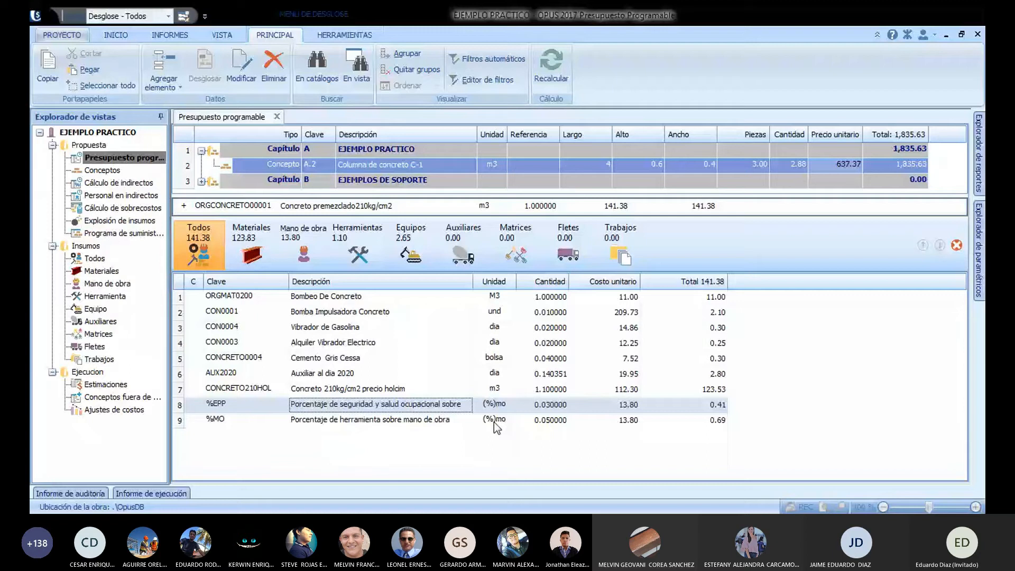
{"action": "key", "text": "Tab"}
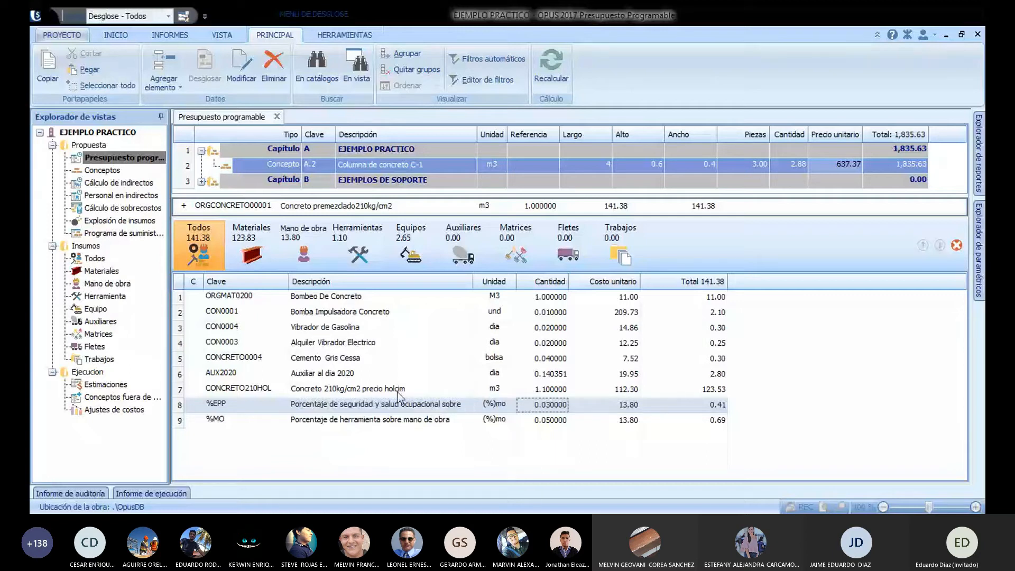
Step: Compare the quantity, unit and labour base of the %EPP and %MO rows, and return to the column's breakdown
{"action": "left_click", "coordinate": [403, 404]}
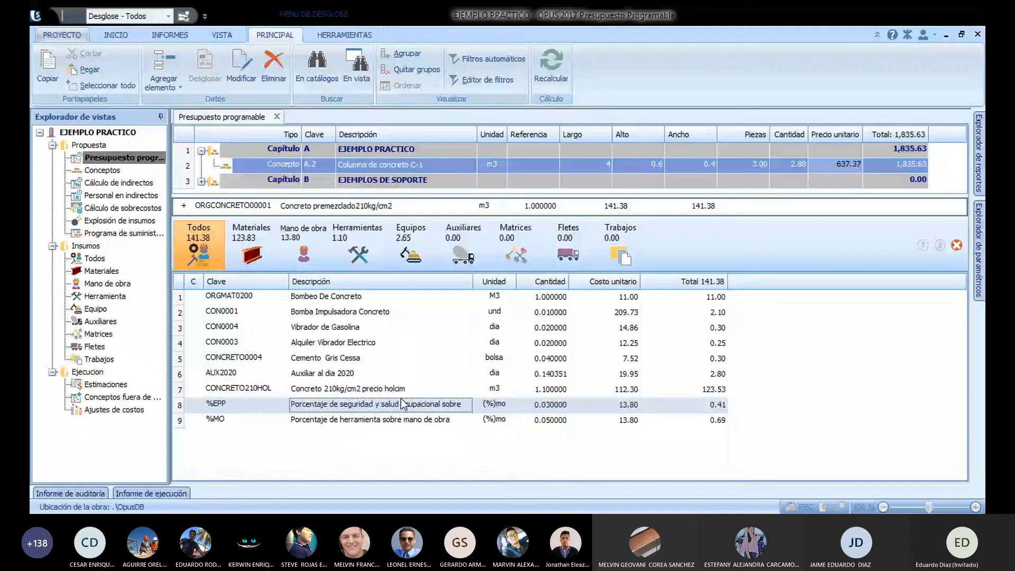
{"action": "key", "text": "Down"}
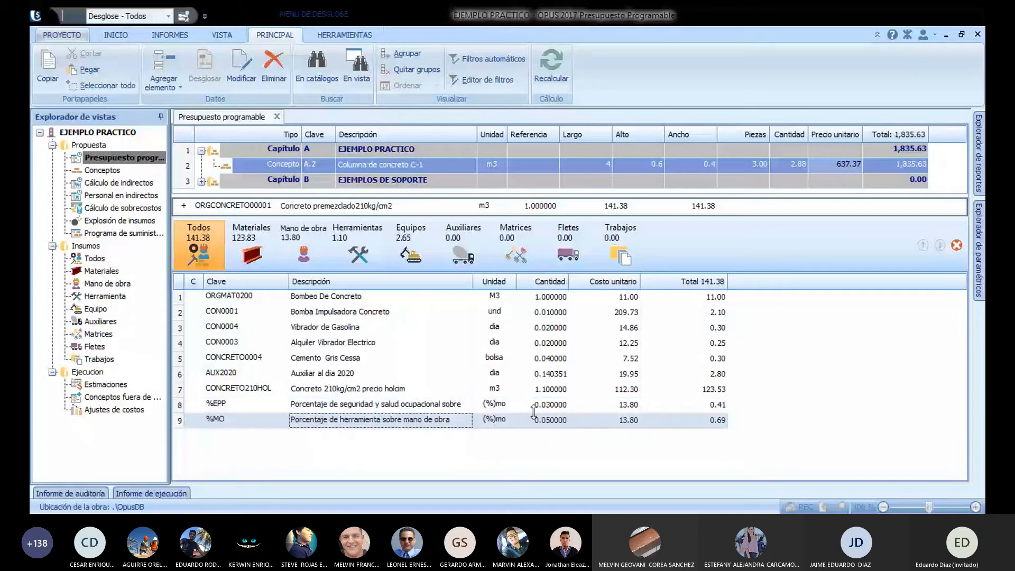
{"action": "left_click", "coordinate": [550, 419]}
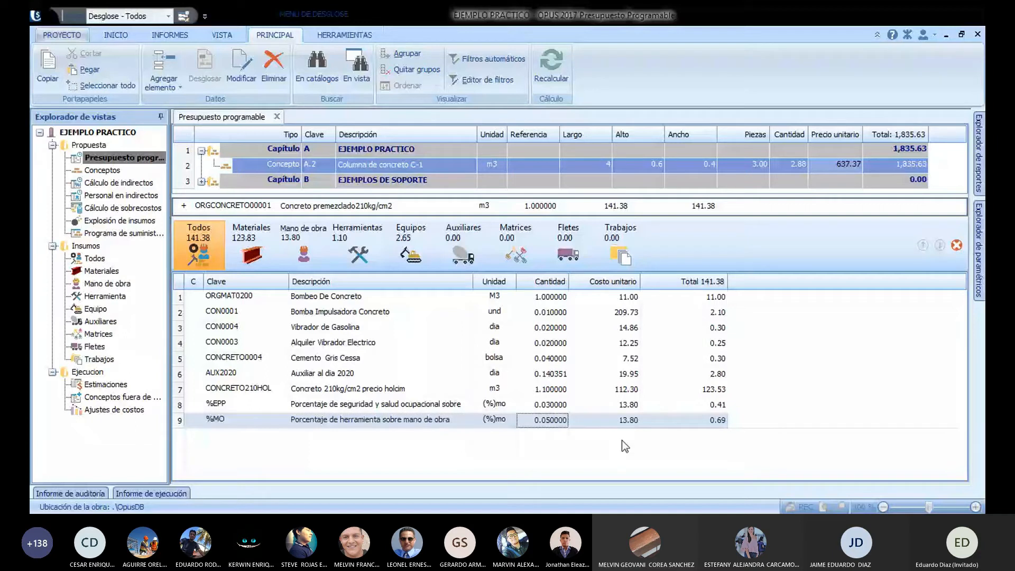
{"action": "key", "text": "Up"}
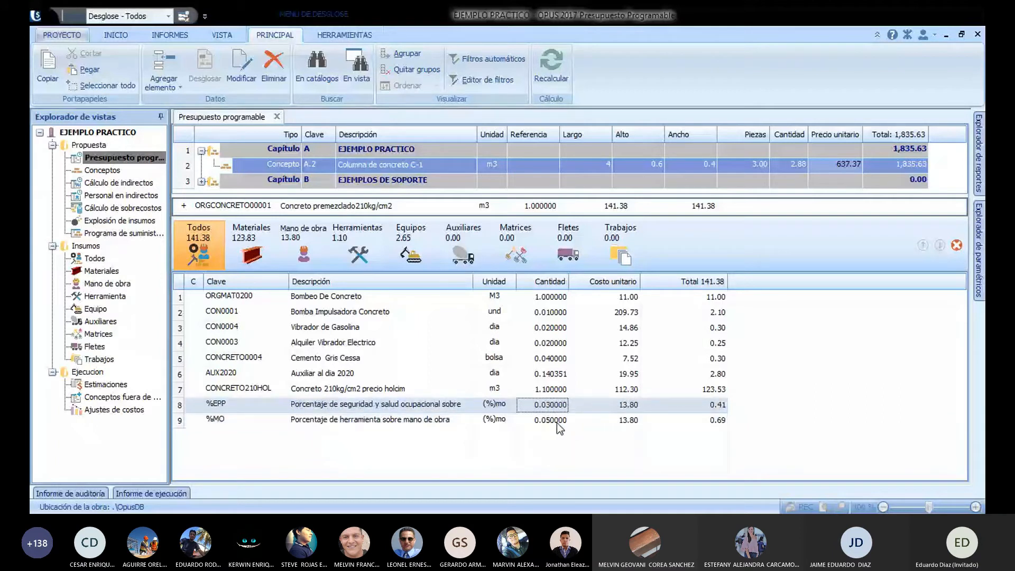
{"action": "key", "text": "Down"}
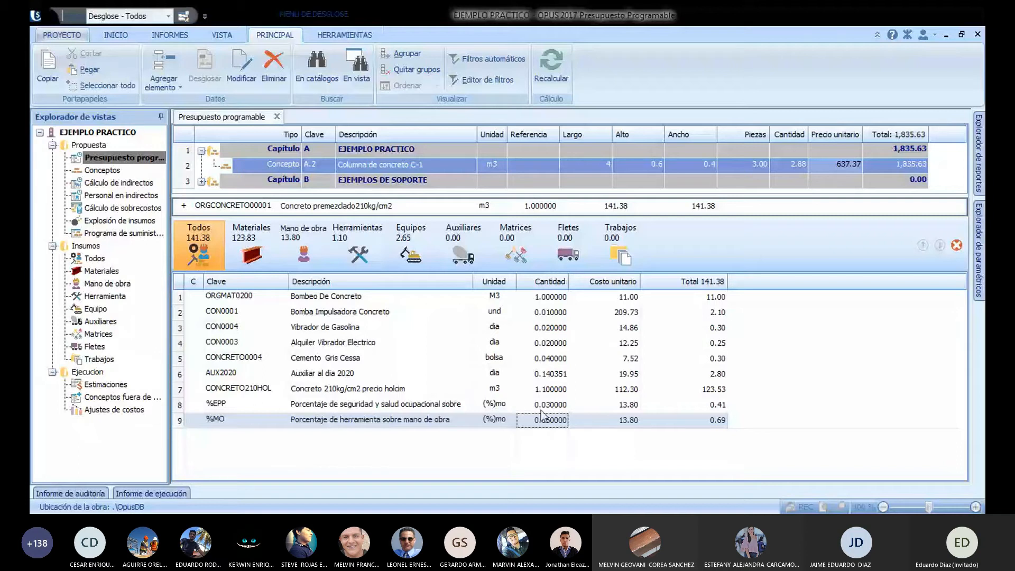
{"action": "left_click", "coordinate": [500, 407]}
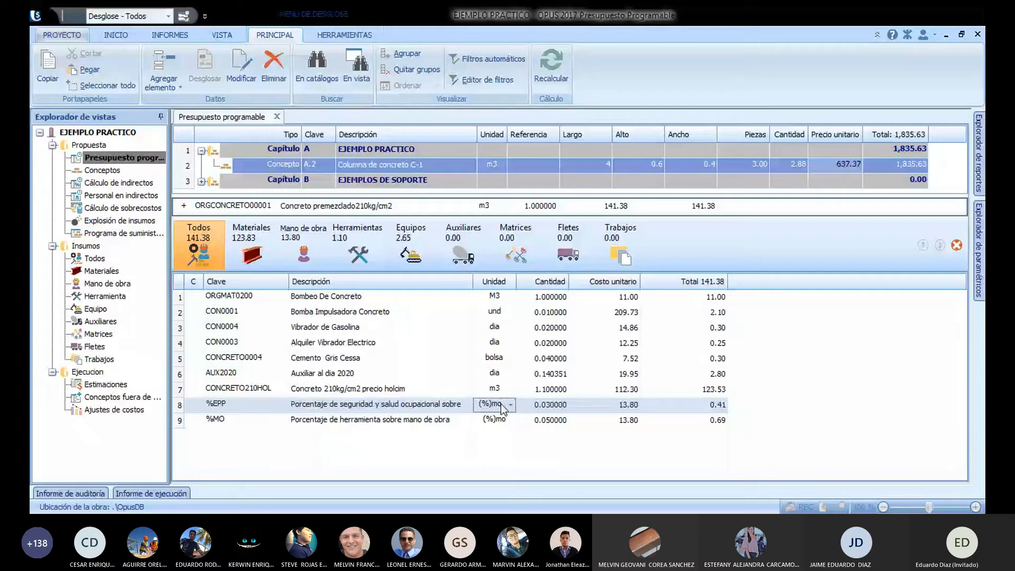
{"action": "left_click", "coordinate": [616, 406]}
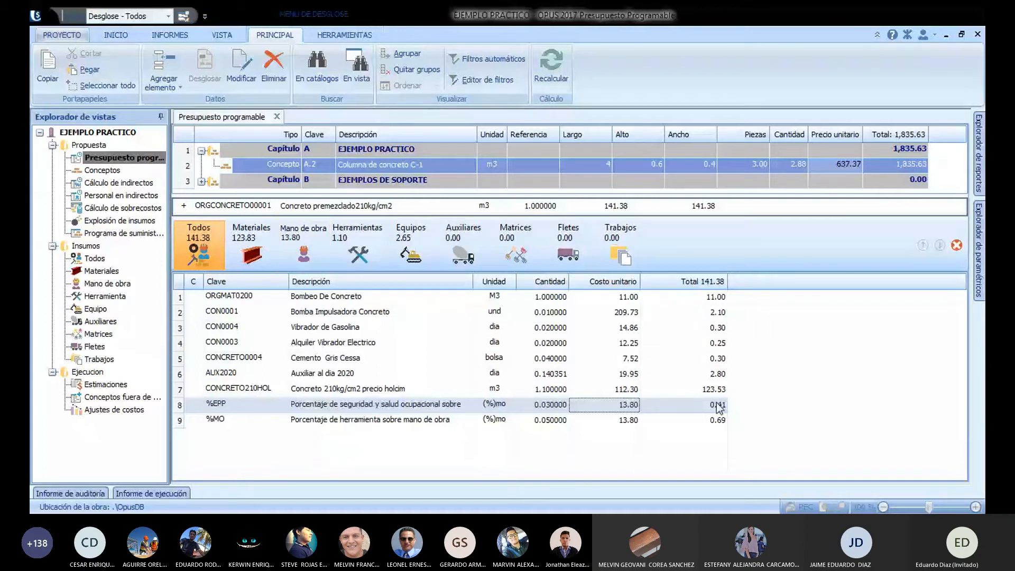
{"action": "key", "text": "Escape"}
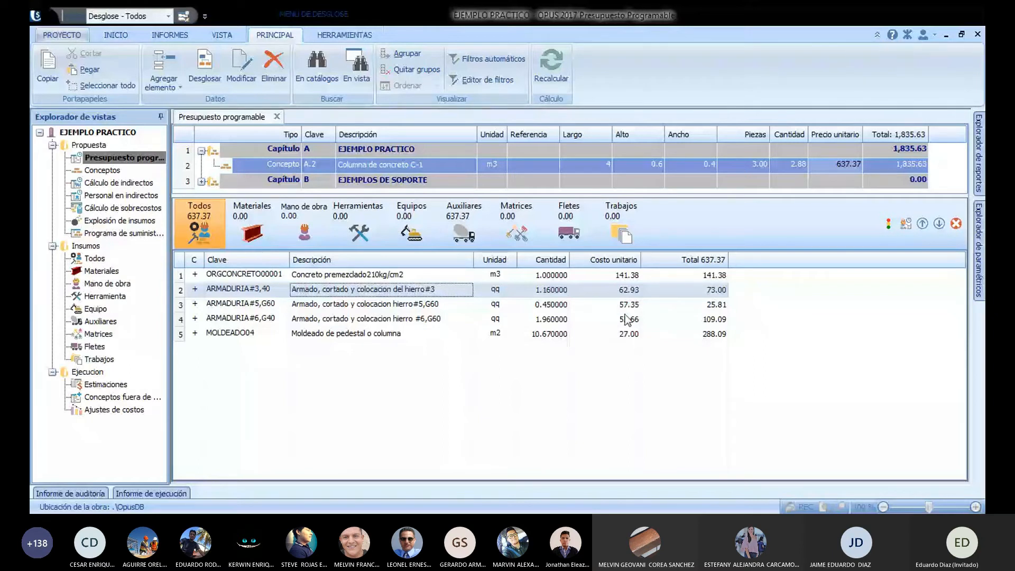
Step: Open the ARMADURIA#3,40 breakdown and examine its labour, percentage and HIERRO0005 rebar rows
{"action": "double_click", "coordinate": [625, 291]}
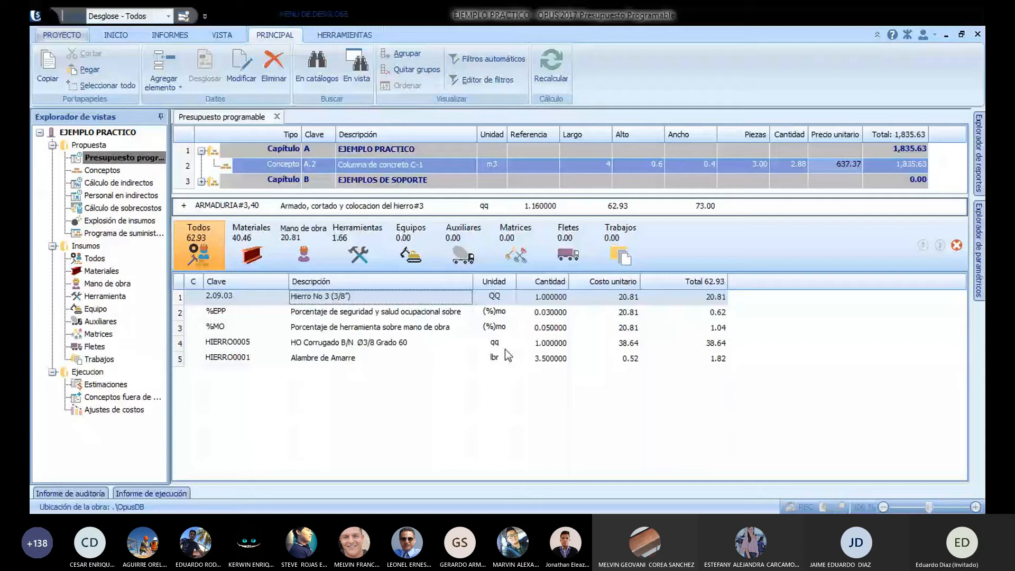
{"action": "key", "text": "Left"}
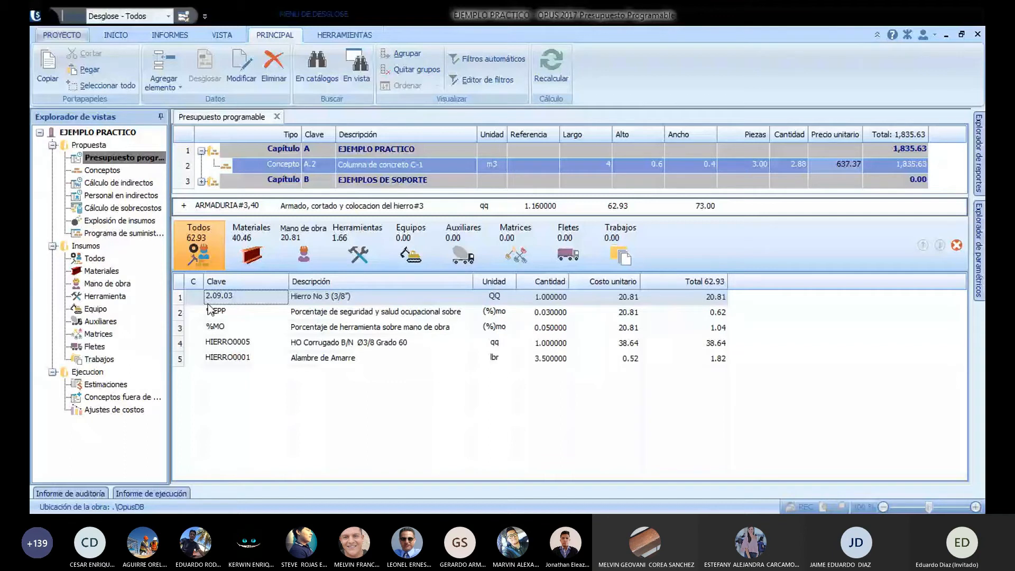
{"action": "key", "text": "Right"}
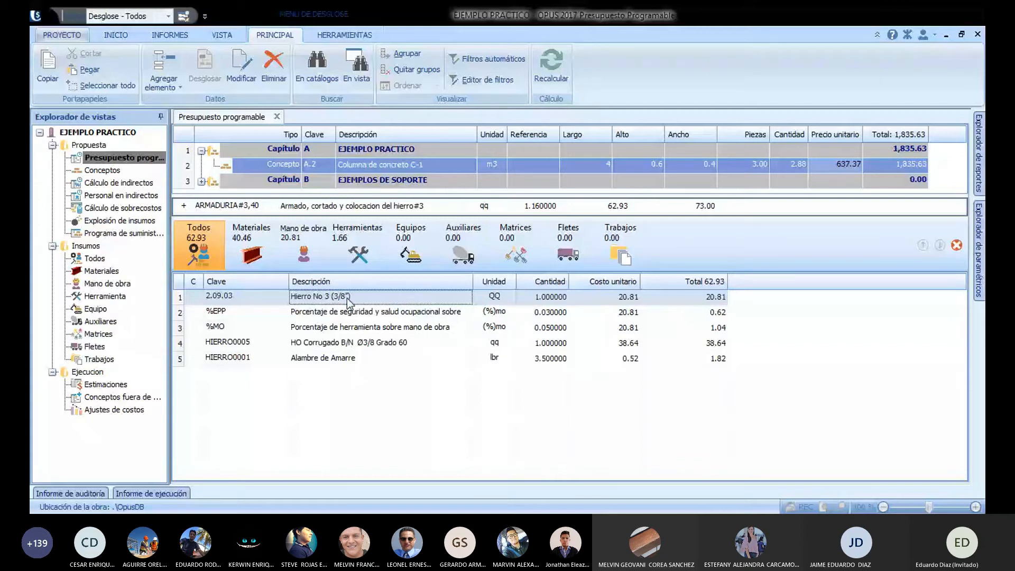
{"action": "key", "text": "Down"}
{"action": "key", "text": "Down"}
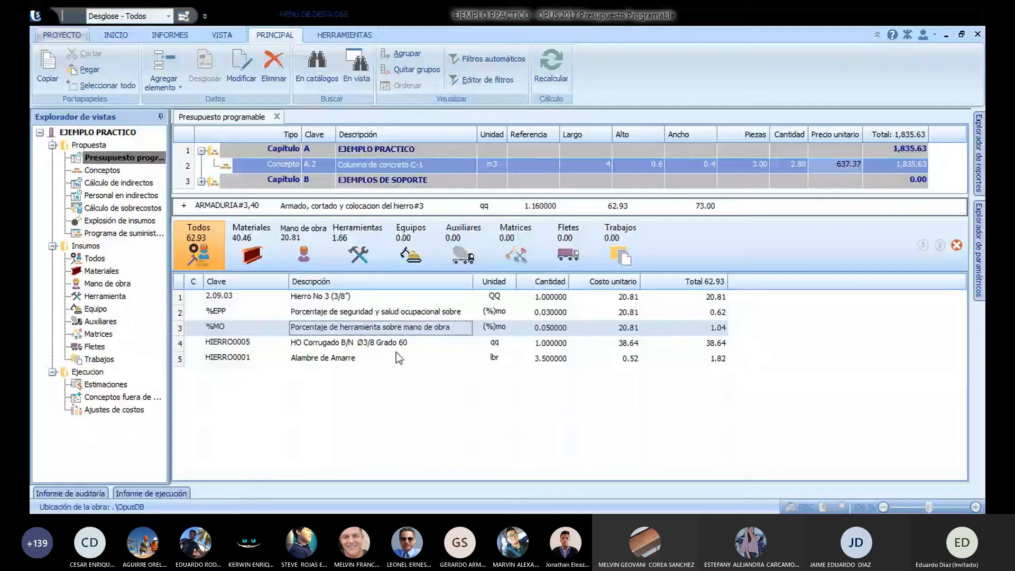
{"action": "key", "text": "Down"}
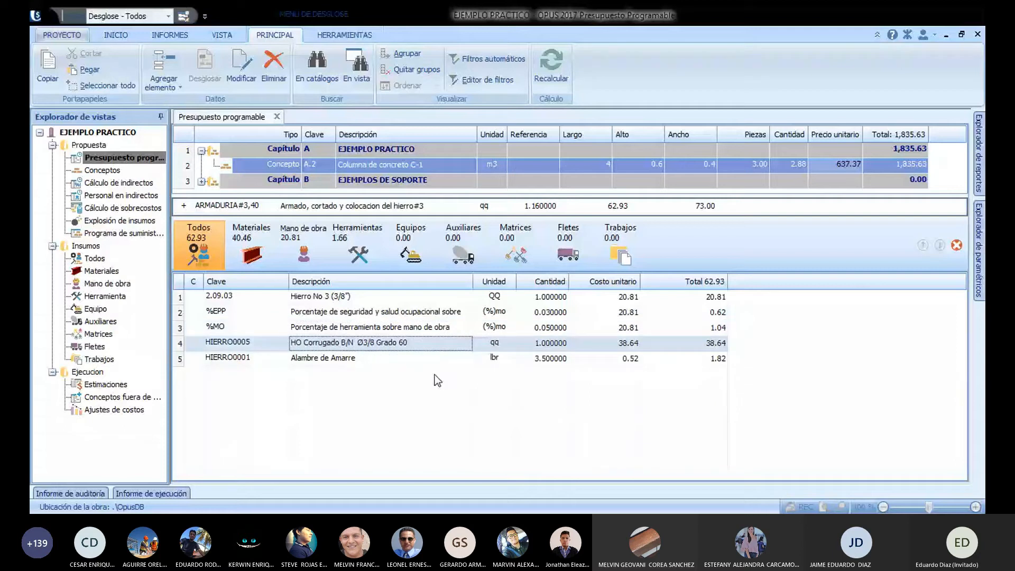
{"action": "key", "text": "Tab"}
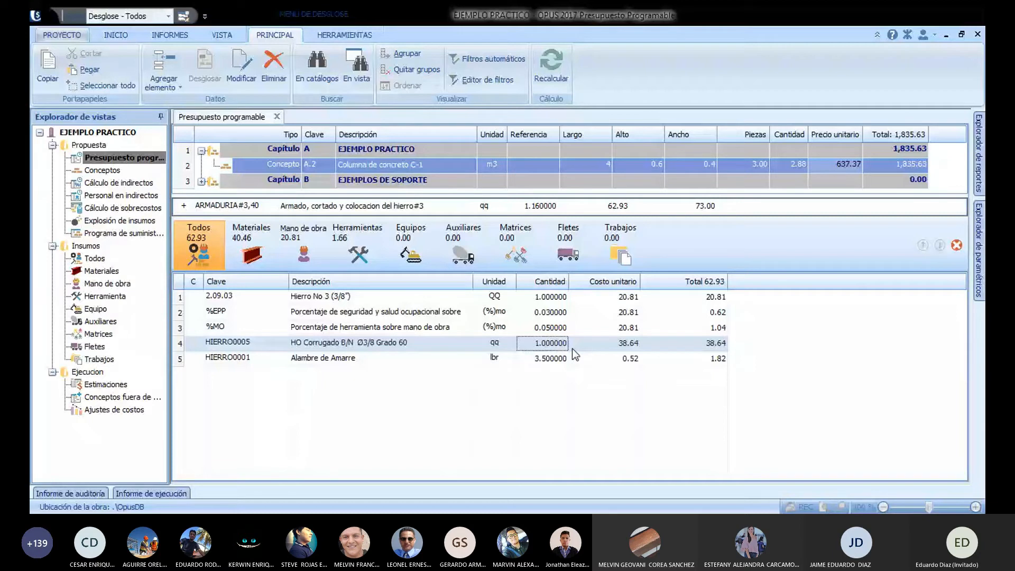
Step: Check the quantities and costs of the No 3 iron labour, tie wire and 3/8 rebar, and leave the ARMADURIA#3,40 breakdown
{"action": "left_click", "coordinate": [548, 301]}
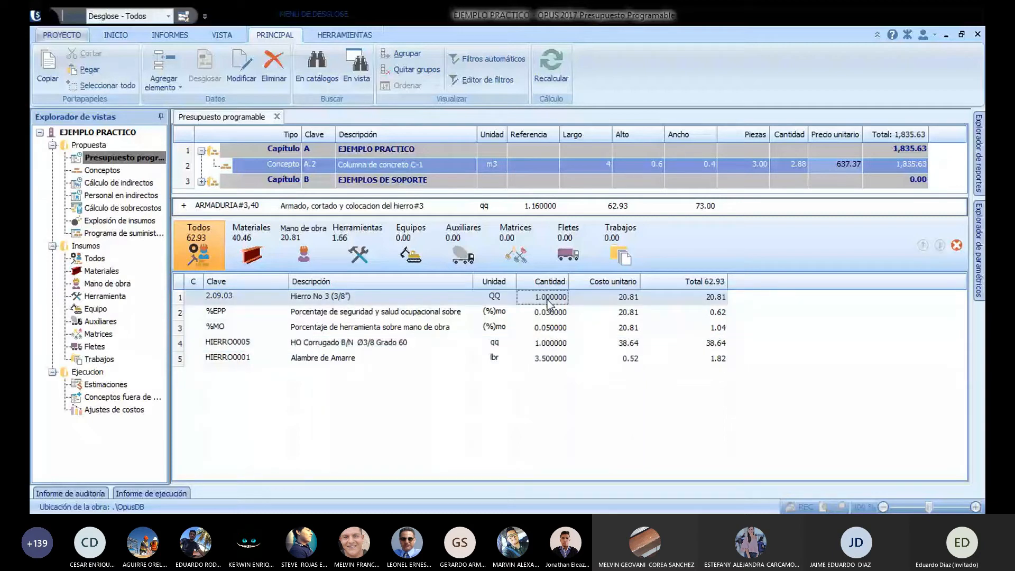
{"action": "left_click", "coordinate": [605, 299]}
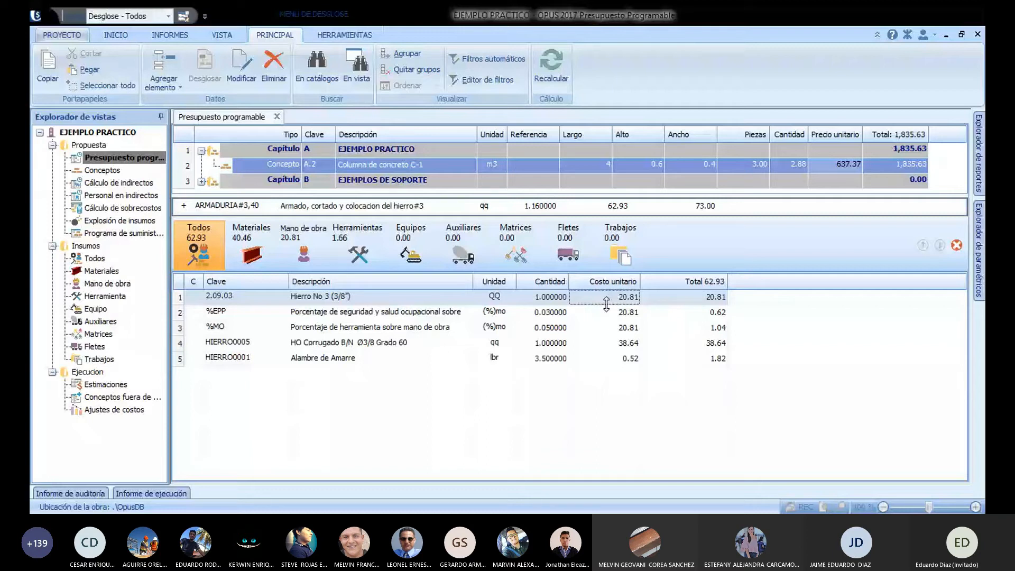
{"action": "left_click", "coordinate": [454, 328]}
{"action": "left_click", "coordinate": [454, 359]}
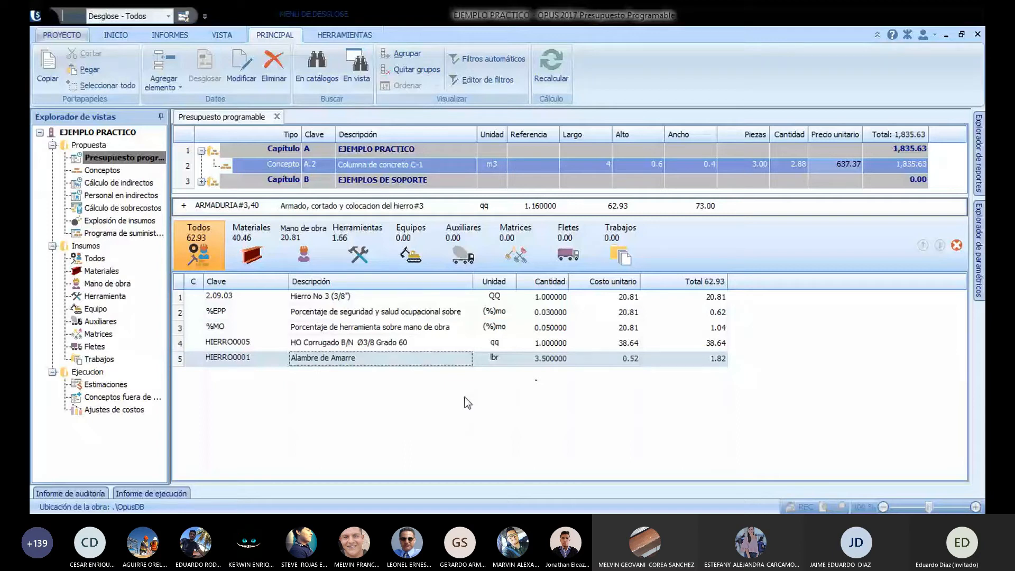
{"action": "left_click", "coordinate": [559, 359]}
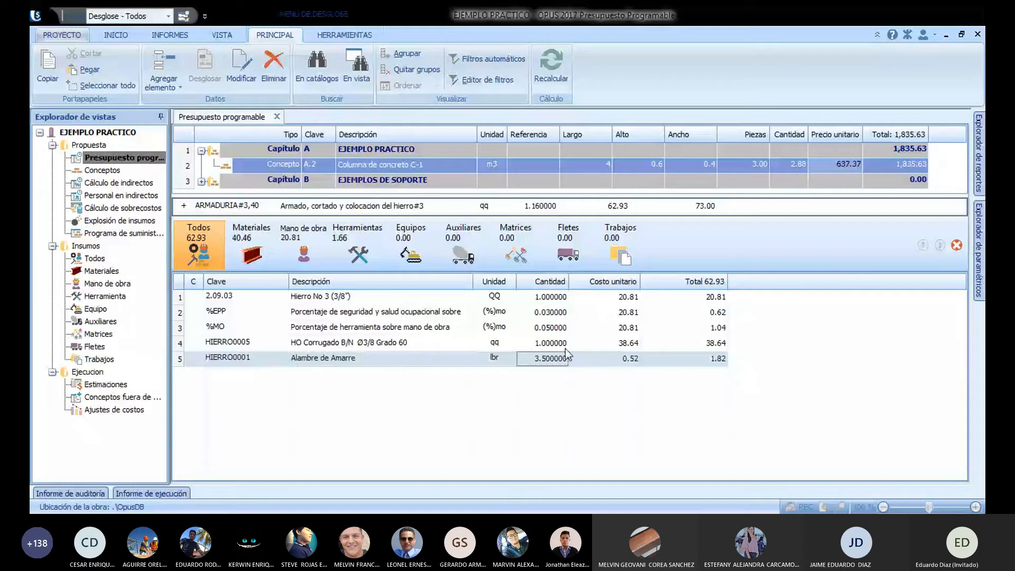
{"action": "key", "text": "Tab"}
{"action": "left_click", "coordinate": [541, 344]}
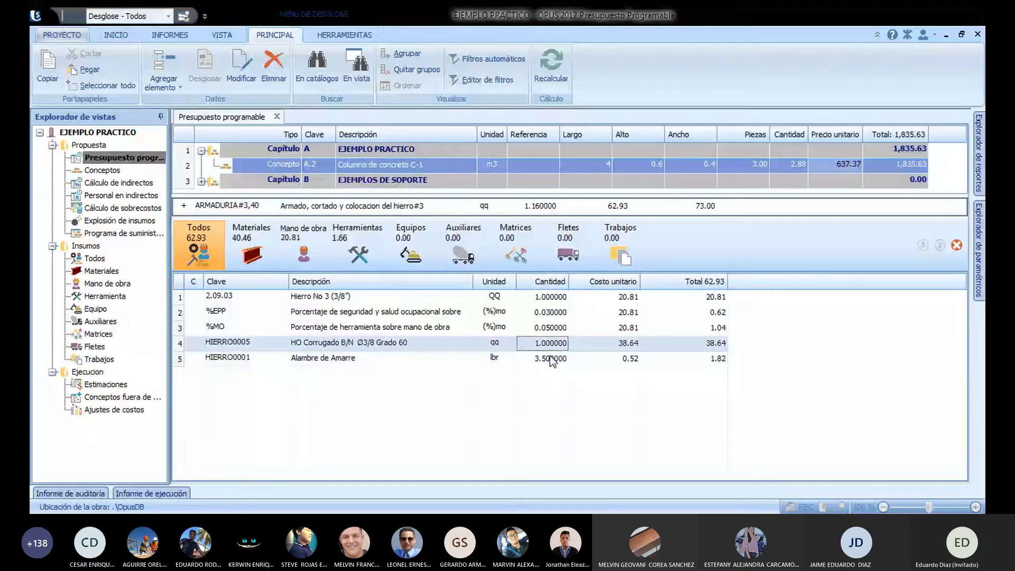
{"action": "key", "text": "Escape"}
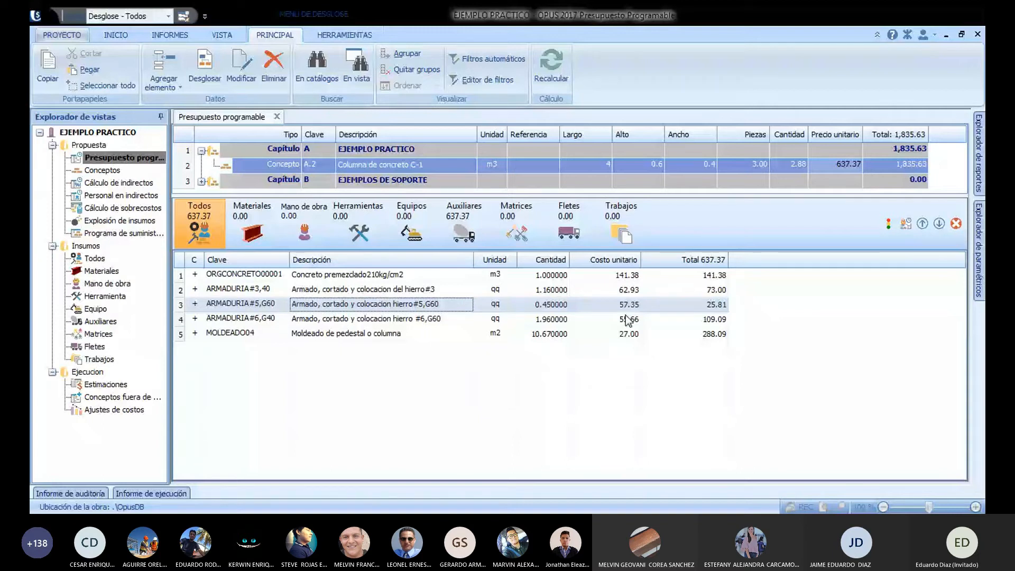
Step: Examine the rebar and labour rows in the ARMADURIA#5,G60 and ARMADURIA#6,G40 breakdowns, returning to the column's breakdown after each
{"action": "double_click", "coordinate": [390, 305]}
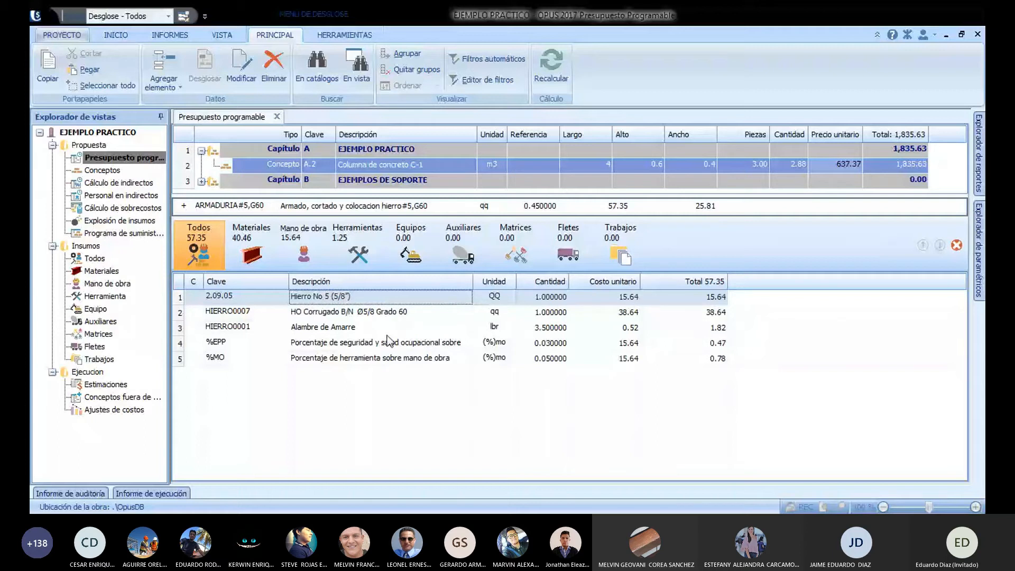
{"action": "left_click", "coordinate": [392, 312]}
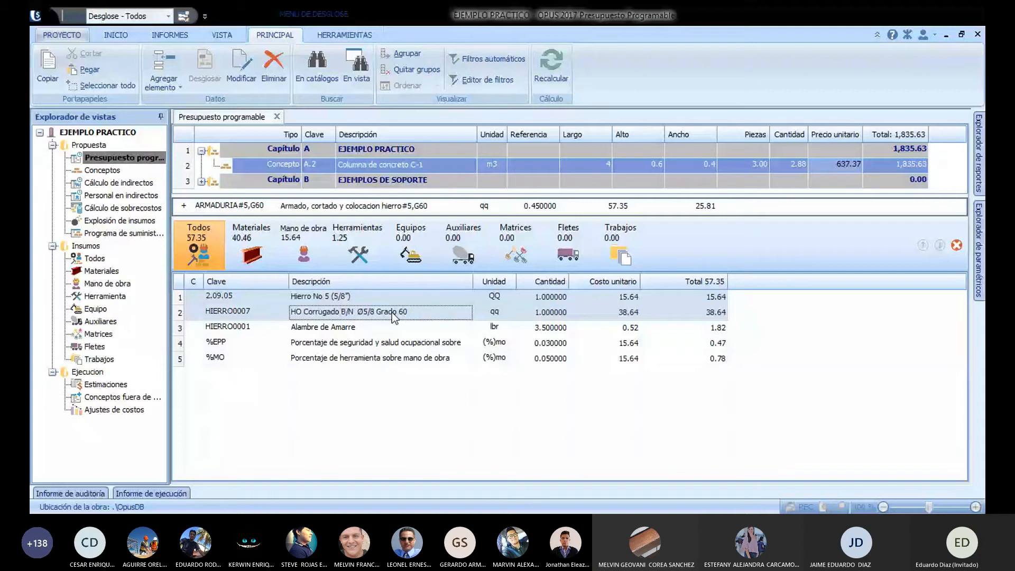
{"action": "key", "text": "Escape"}
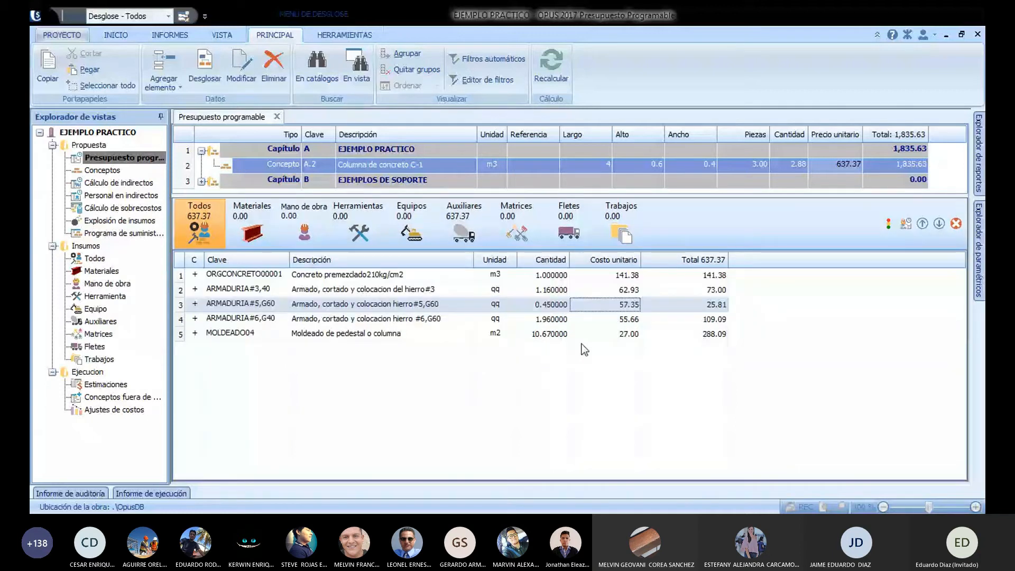
{"action": "double_click", "coordinate": [388, 319]}
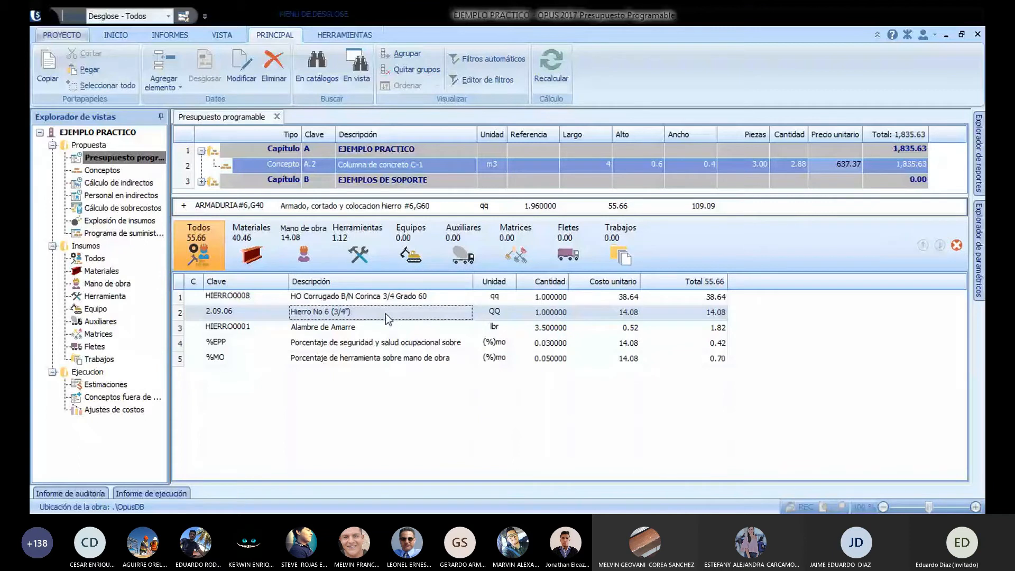
{"action": "key", "text": "Up"}
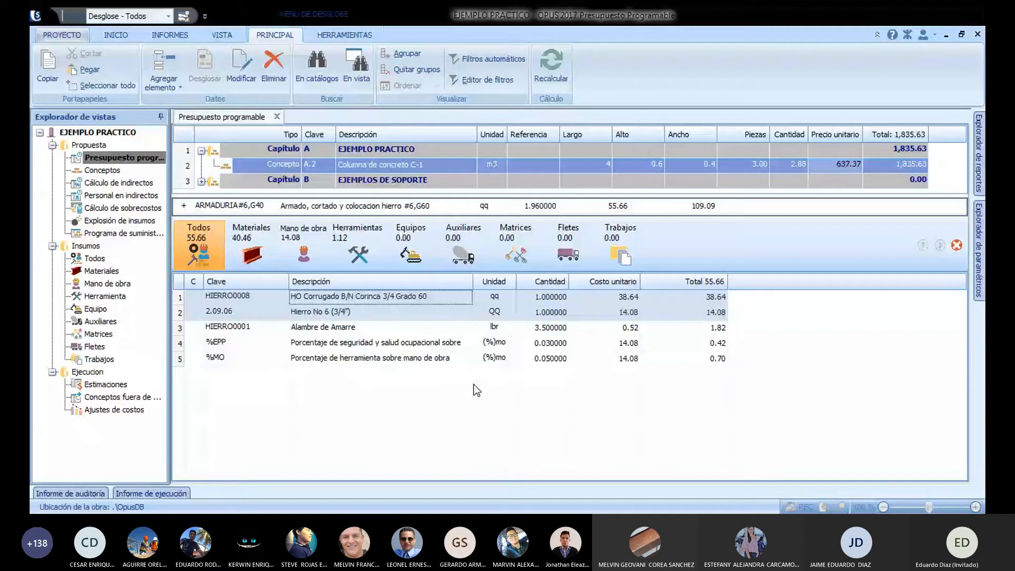
{"action": "key", "text": "Escape"}
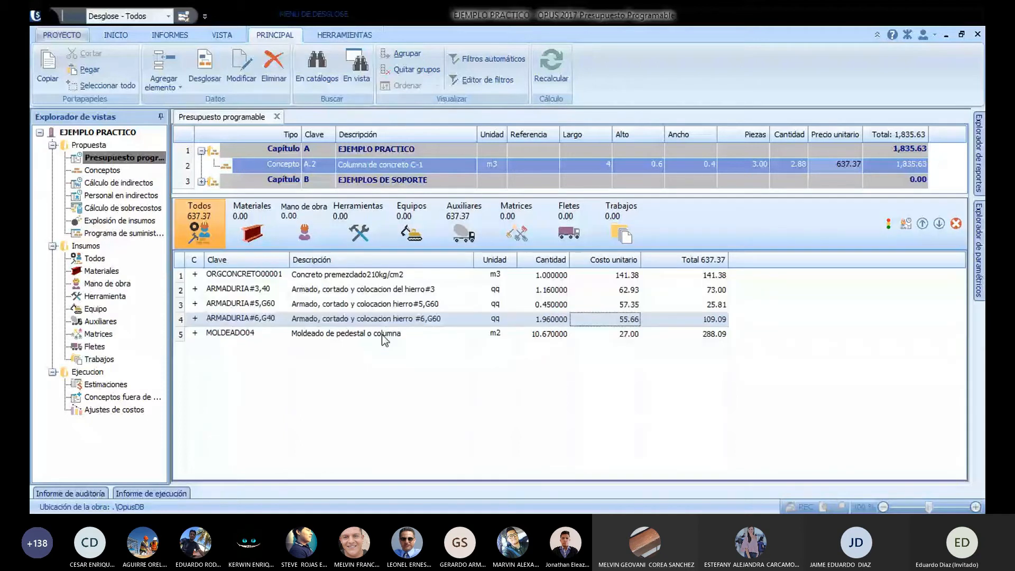
Step: Compare the unit costs of the concrete, reinforcement and MOLDEADO04 formwork items within Columna de concreto C-1
{"action": "left_click", "coordinate": [381, 334]}
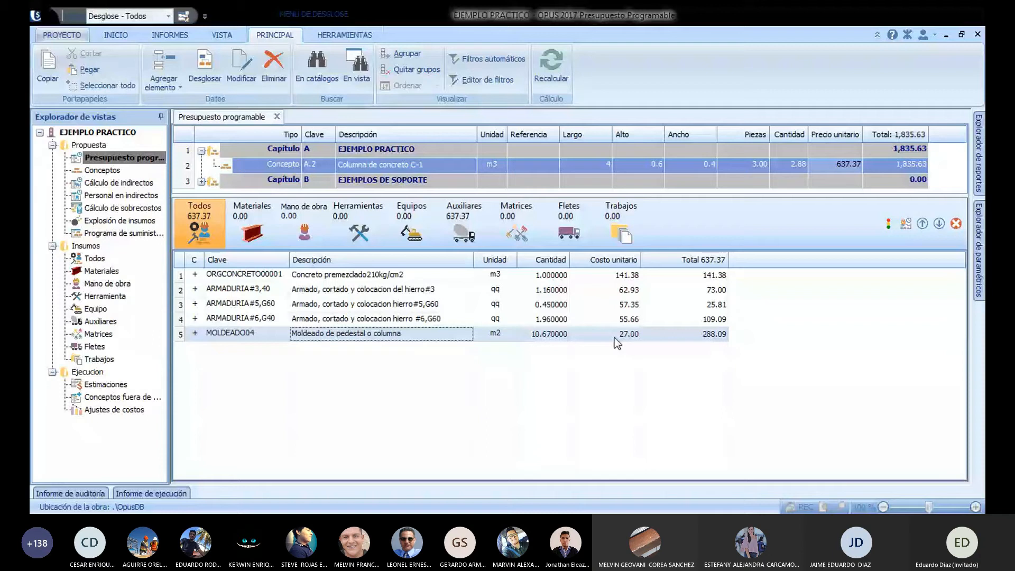
{"action": "left_click", "coordinate": [625, 284]}
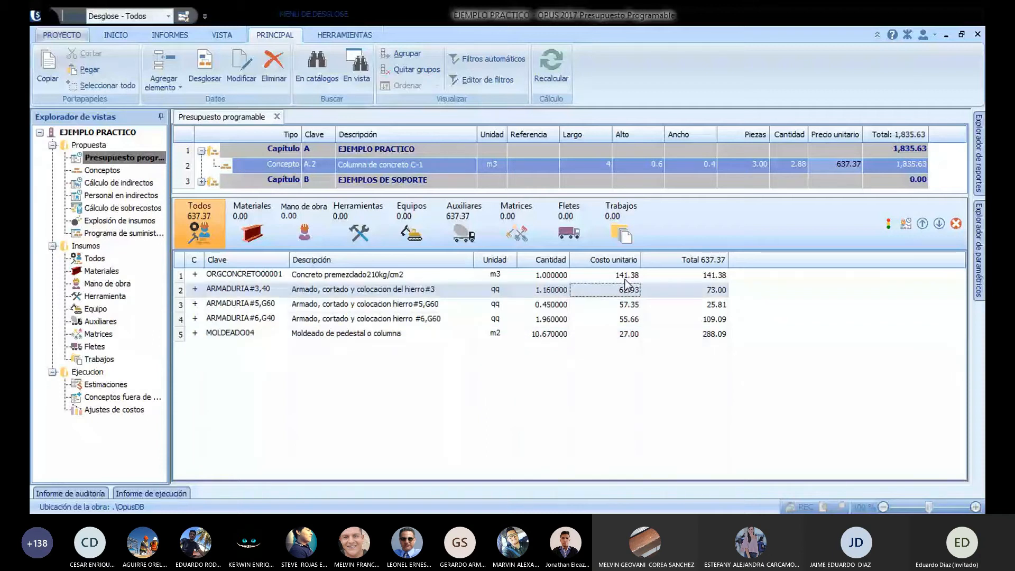
{"action": "left_click", "coordinate": [426, 306]}
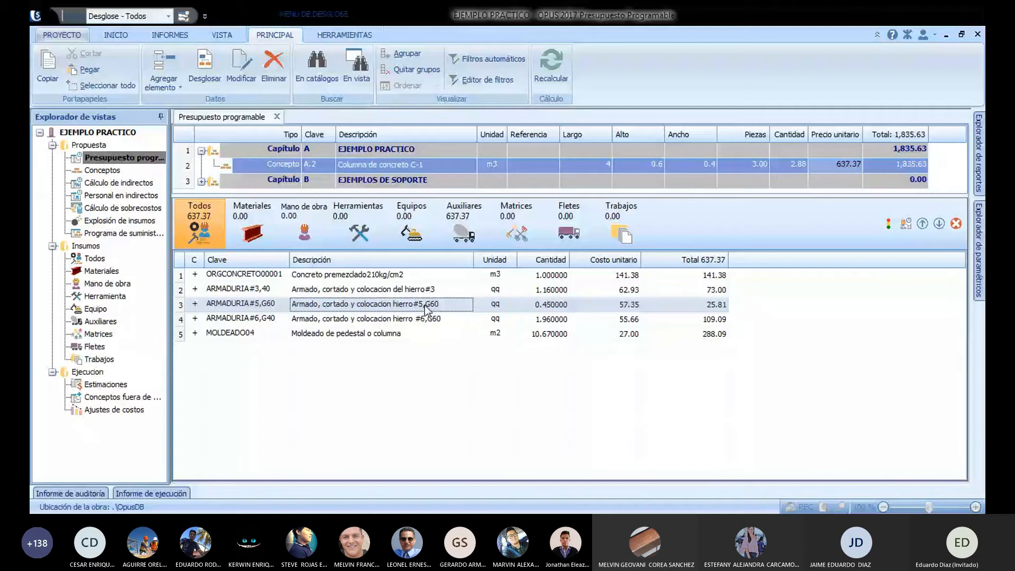
{"action": "left_click", "coordinate": [622, 275]}
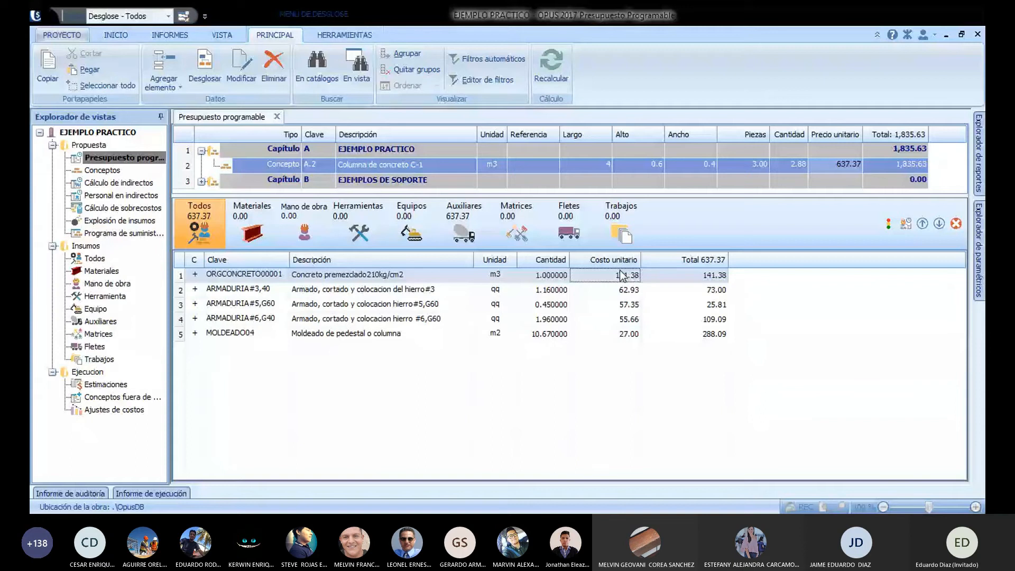
{"action": "left_click", "coordinate": [442, 276]}
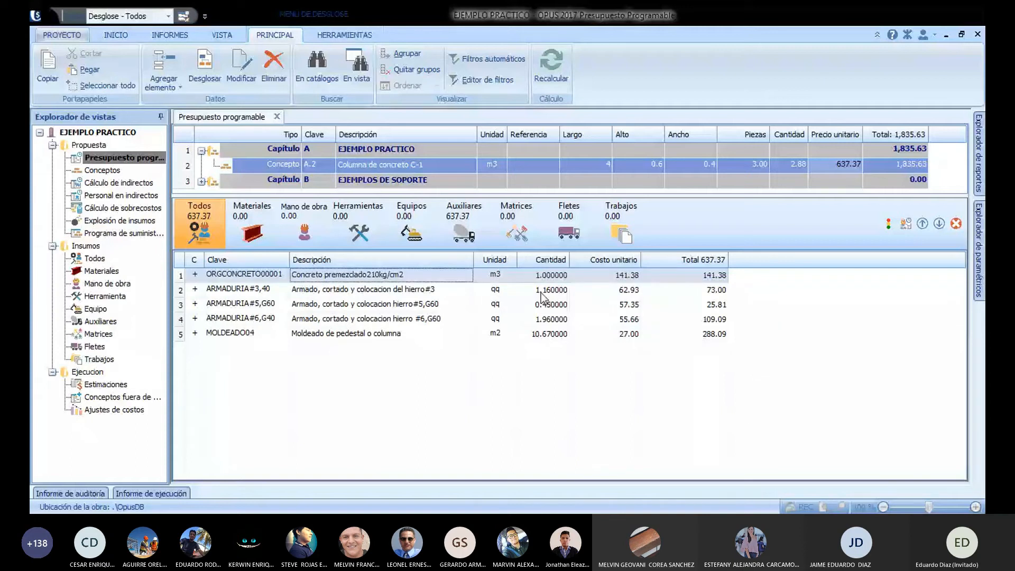
{"action": "left_click", "coordinate": [621, 334]}
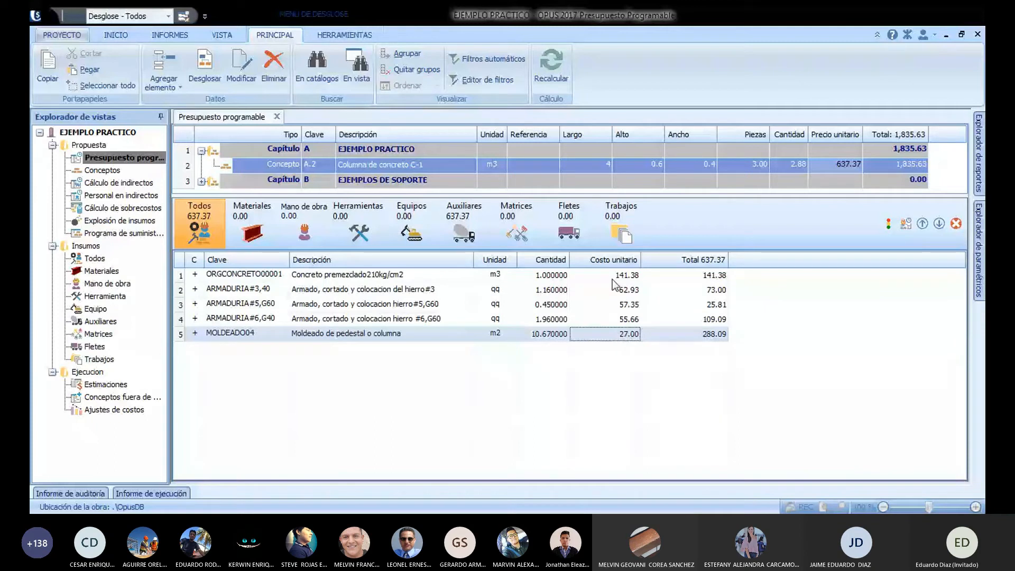
Step: Open the MOLDEADO04 formwork breakdown and examine its metal prop and MADERA0002 pine timber rows
{"action": "double_click", "coordinate": [601, 334]}
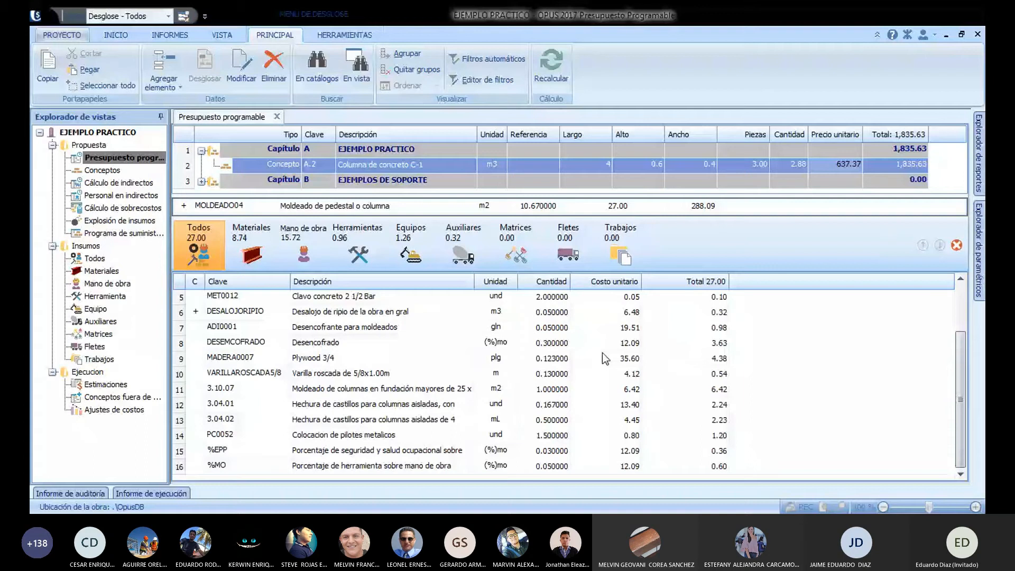
{"action": "scroll", "coordinate": [581, 352], "scroll_direction": "up", "scroll_amount": 2}
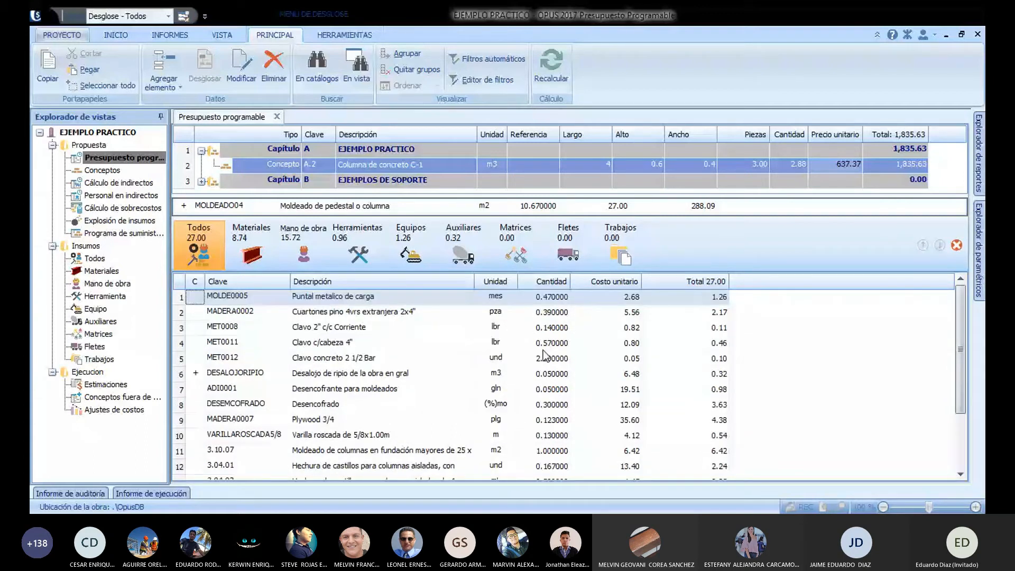
{"action": "left_click", "coordinate": [459, 313]}
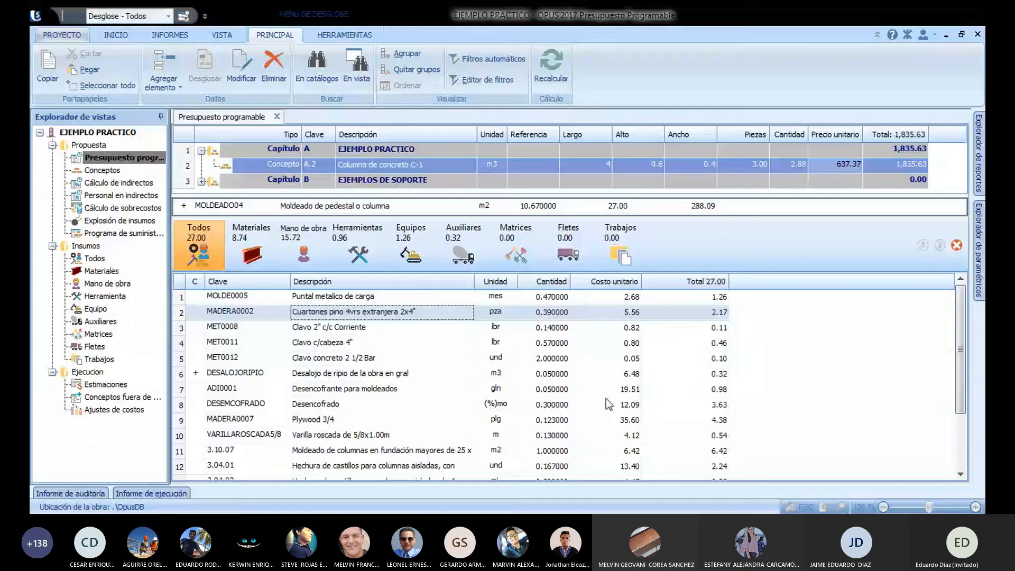
{"action": "left_click", "coordinate": [556, 315]}
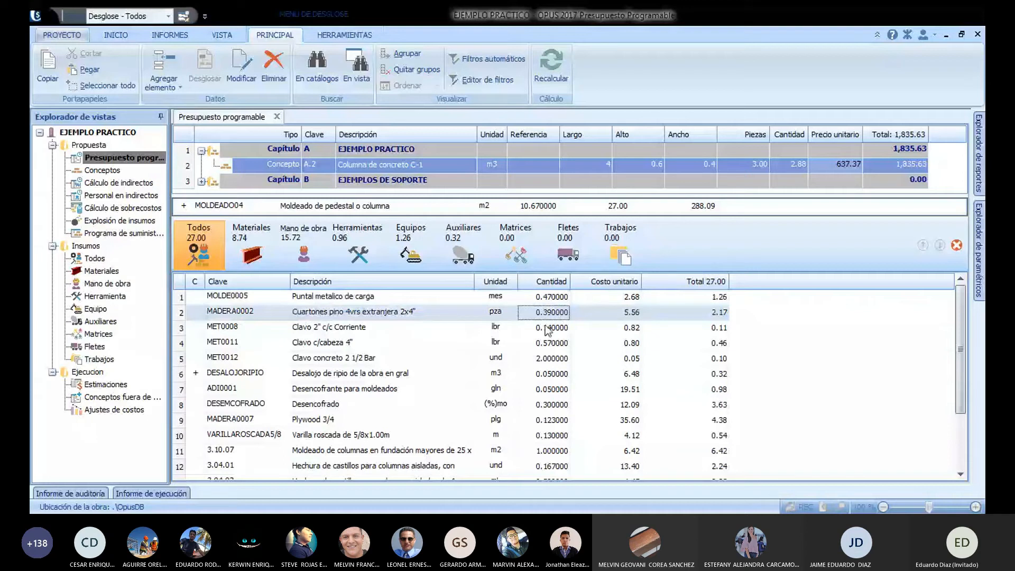
{"action": "left_click", "coordinate": [447, 299]}
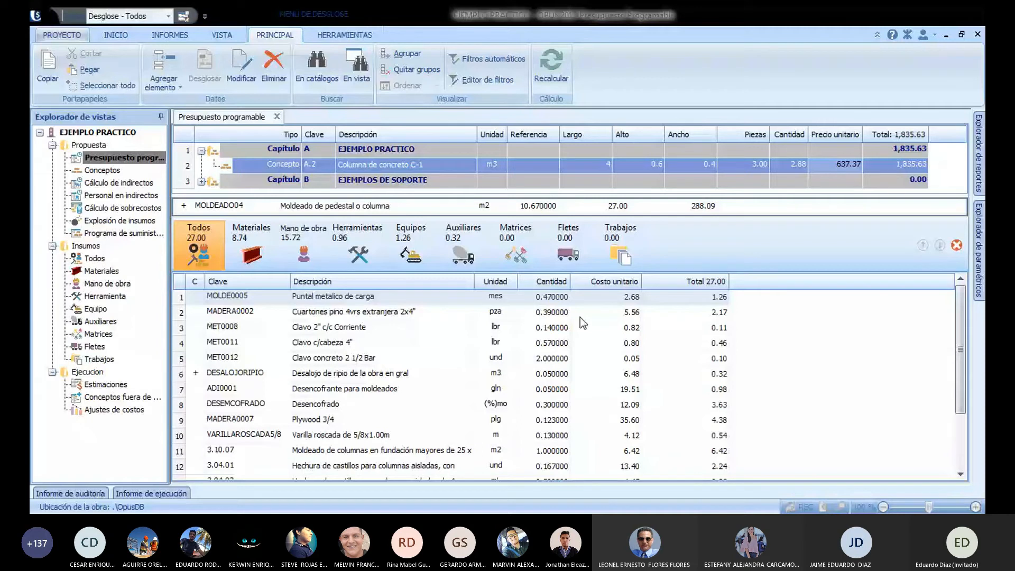
{"action": "left_click", "coordinate": [393, 316]}
{"action": "key", "text": "Up"}
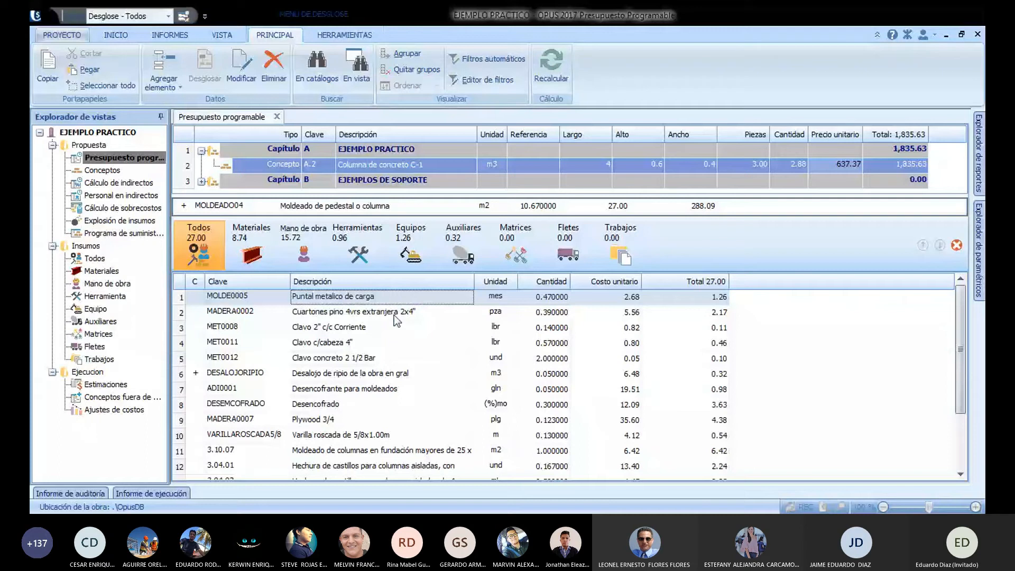
Step: Set the quantity of Plywood 3/4 (MADERA0007) in the MOLDEADO04 breakdown to 0.33
{"action": "scroll", "coordinate": [394, 315], "scroll_direction": "down", "scroll_amount": 3}
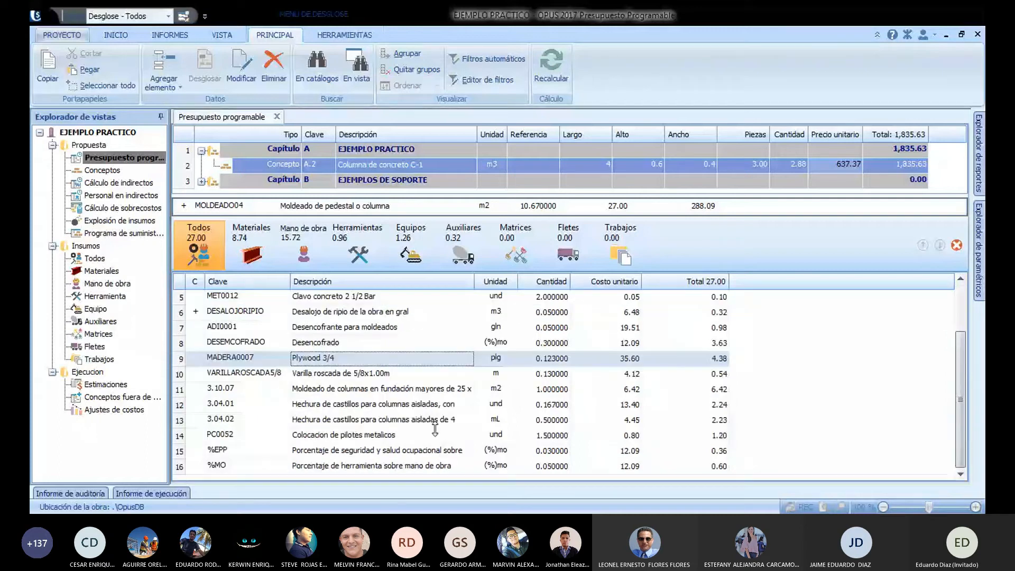
{"action": "key", "text": "Tab"}
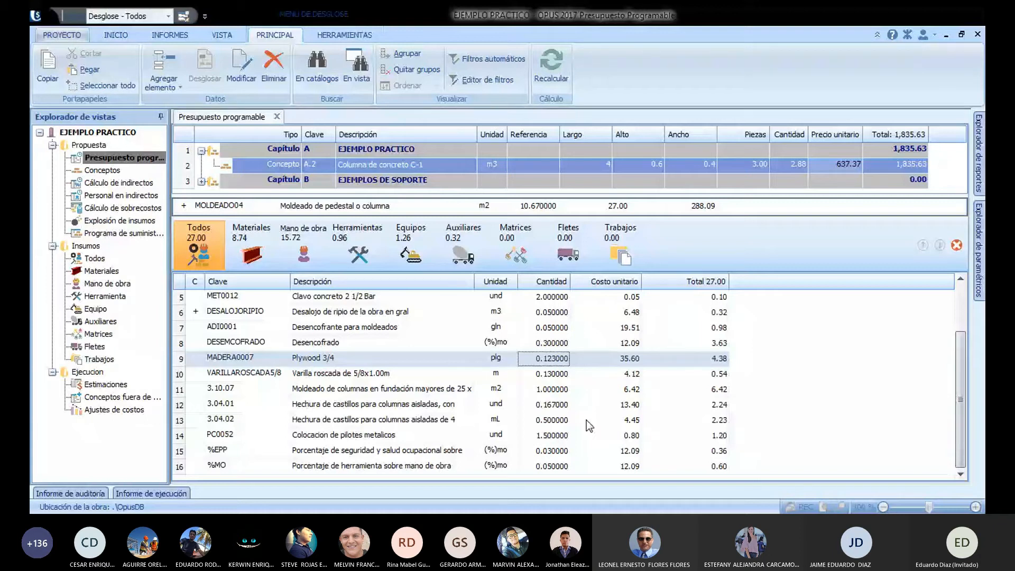
{"action": "key", "text": "alt+Tab"}
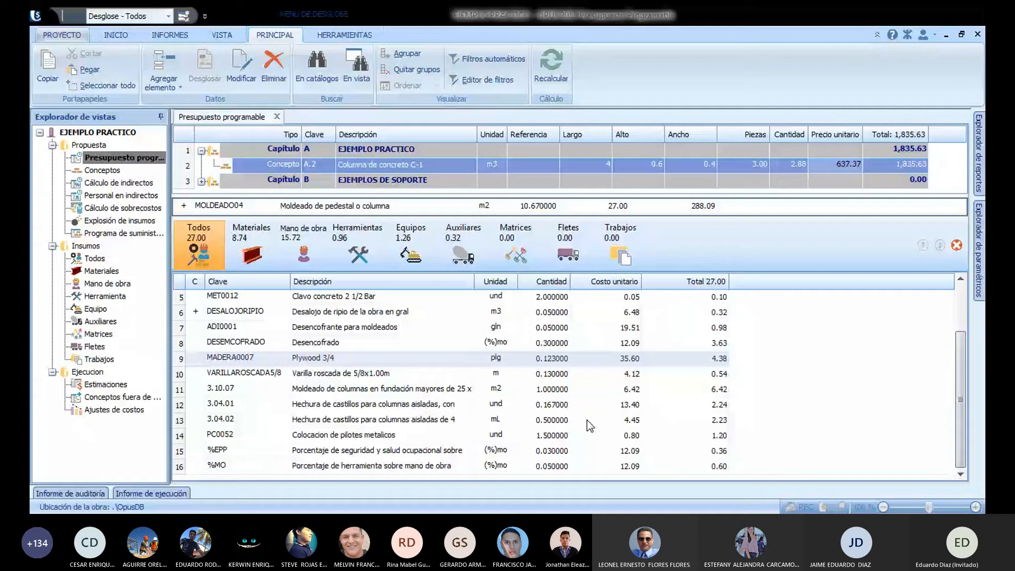
{"action": "key", "text": "alt+Tab"}
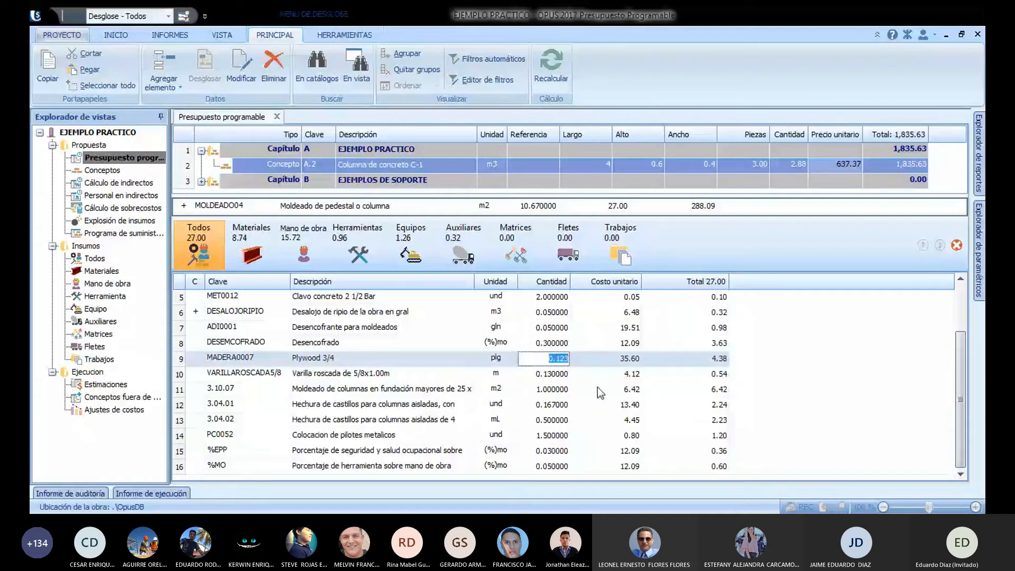
{"action": "key", "text": "Return"}
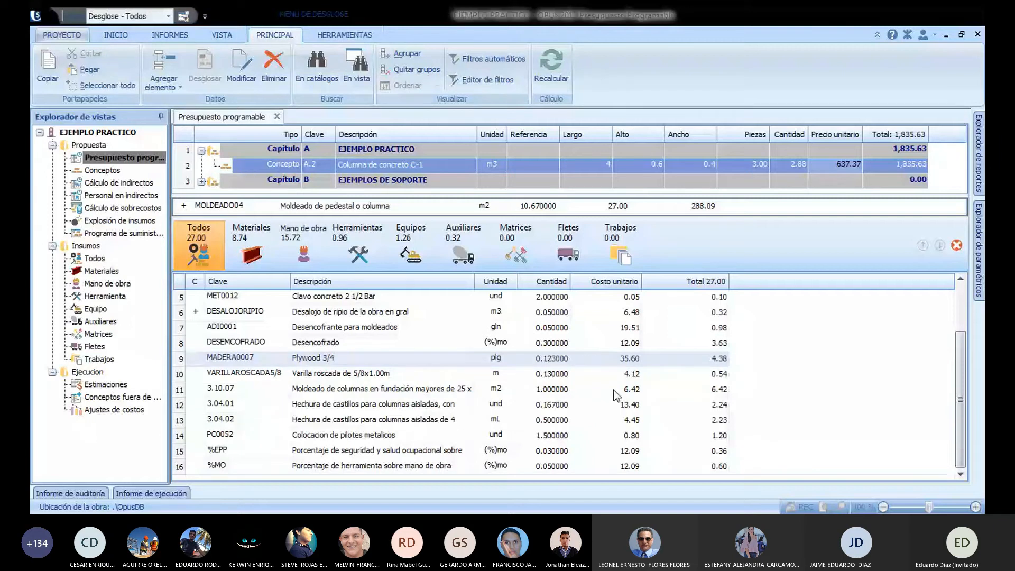
{"action": "left_click", "coordinate": [613, 390]}
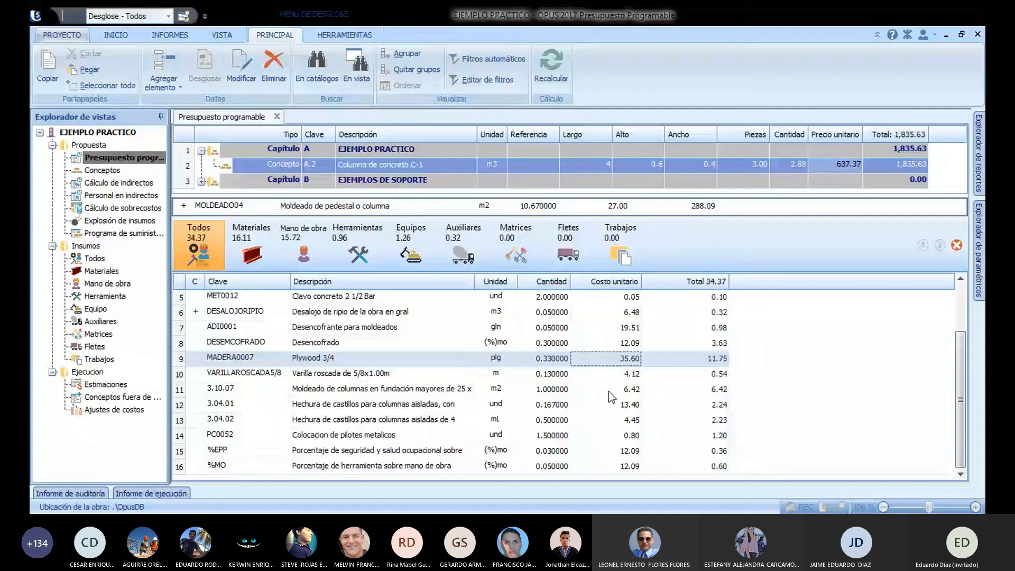
{"action": "key", "text": "Left"}
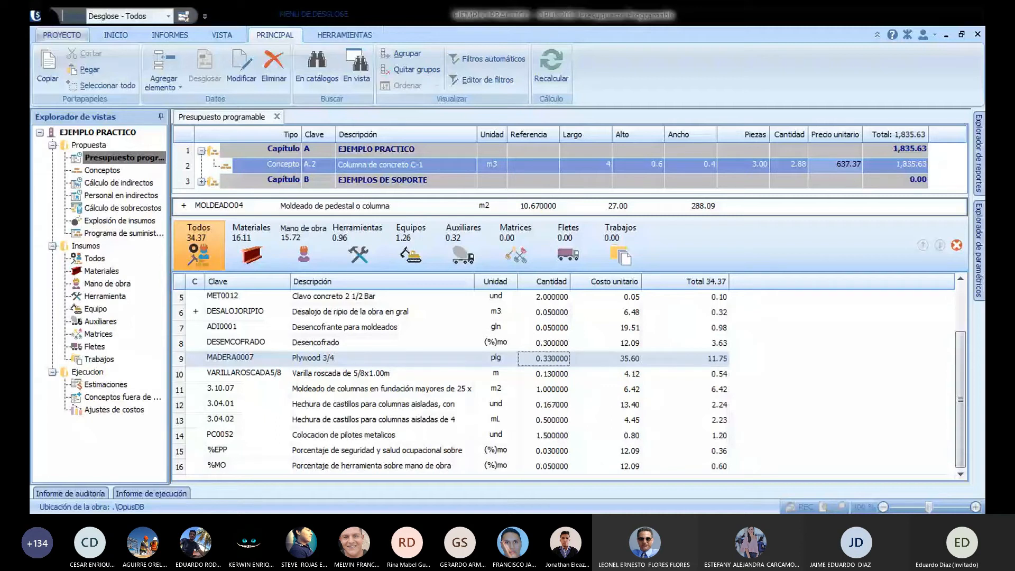
Step: Restore the Plywood 3/4 quantity in the MOLDEADO04 breakdown to 0.123
{"action": "key", "text": "alt+Tab"}
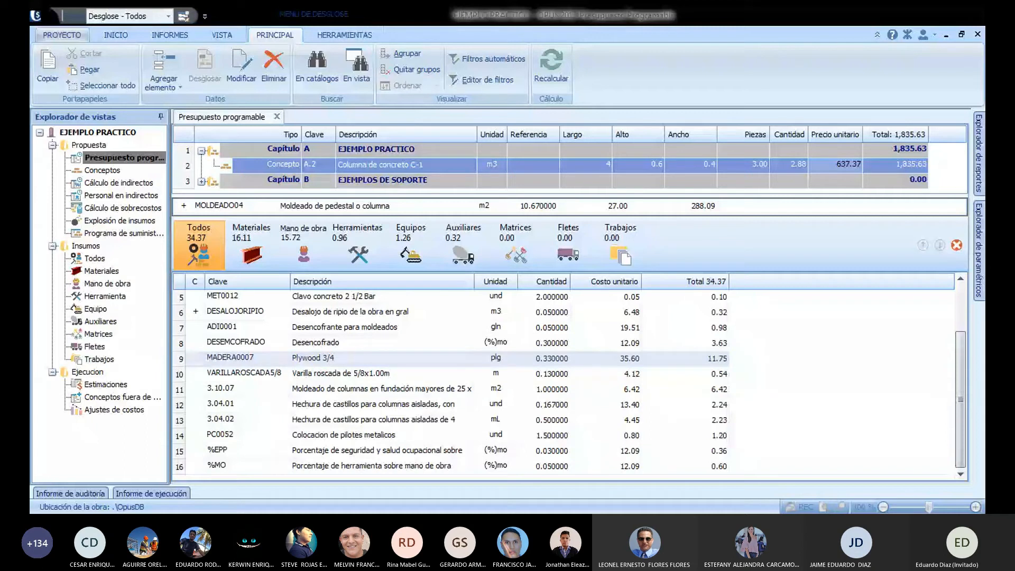
{"action": "left_click", "coordinate": [844, 226]}
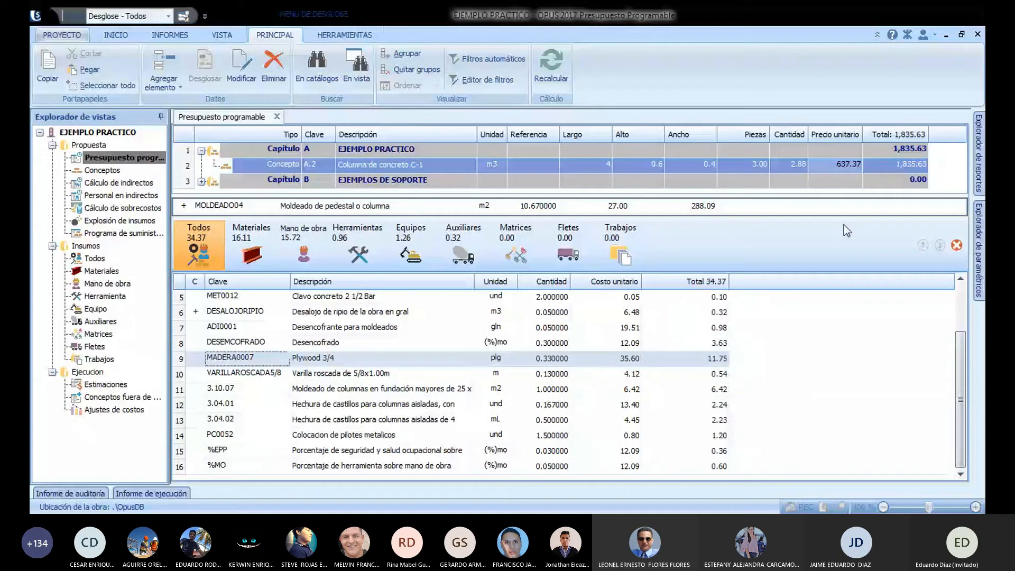
{"action": "key", "text": "Right"}
{"action": "key", "text": "Right"}
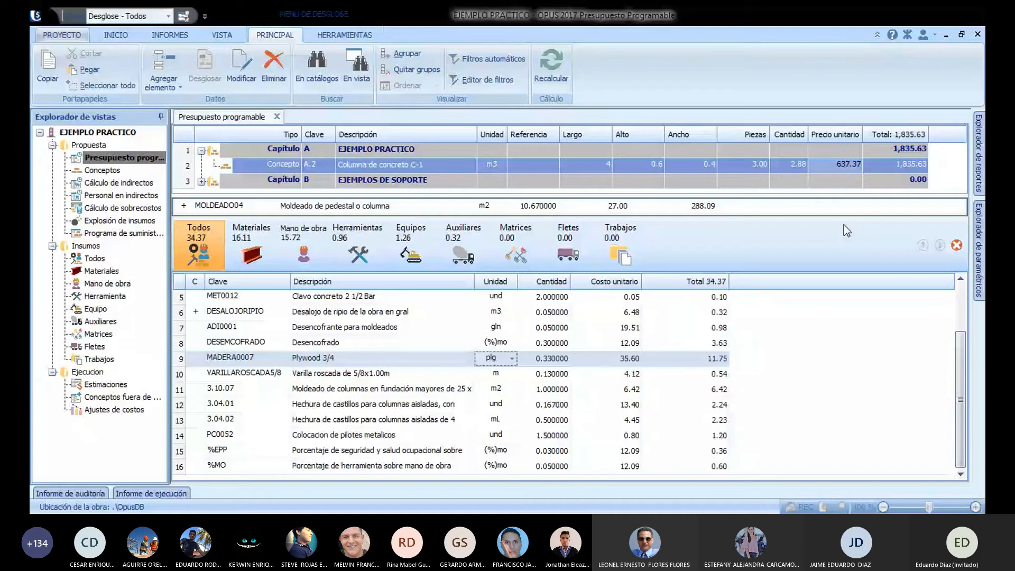
{"action": "key", "text": "alt+Tab"}
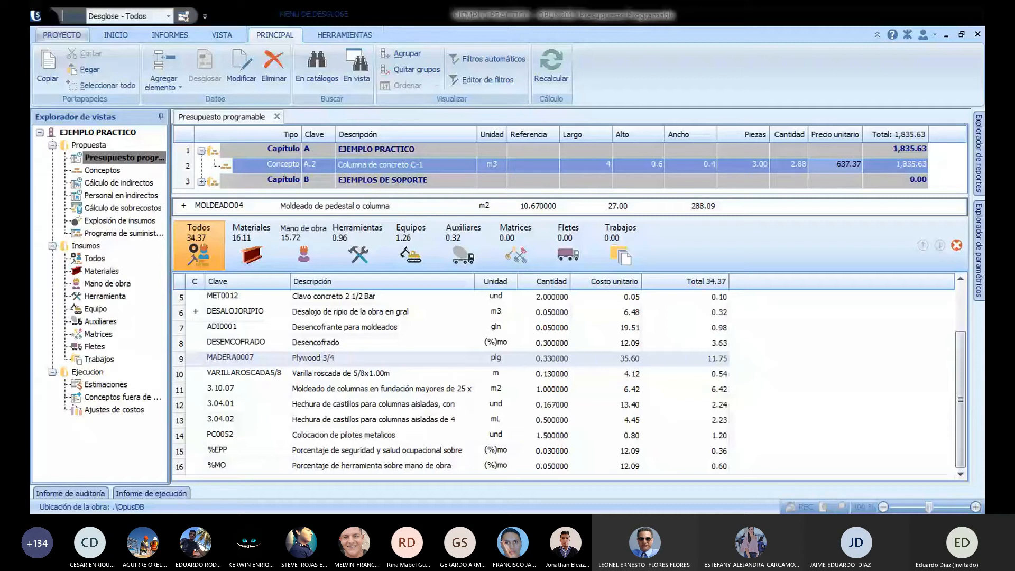
{"action": "type", "text": "0.123"}
{"action": "key", "text": "Return"}
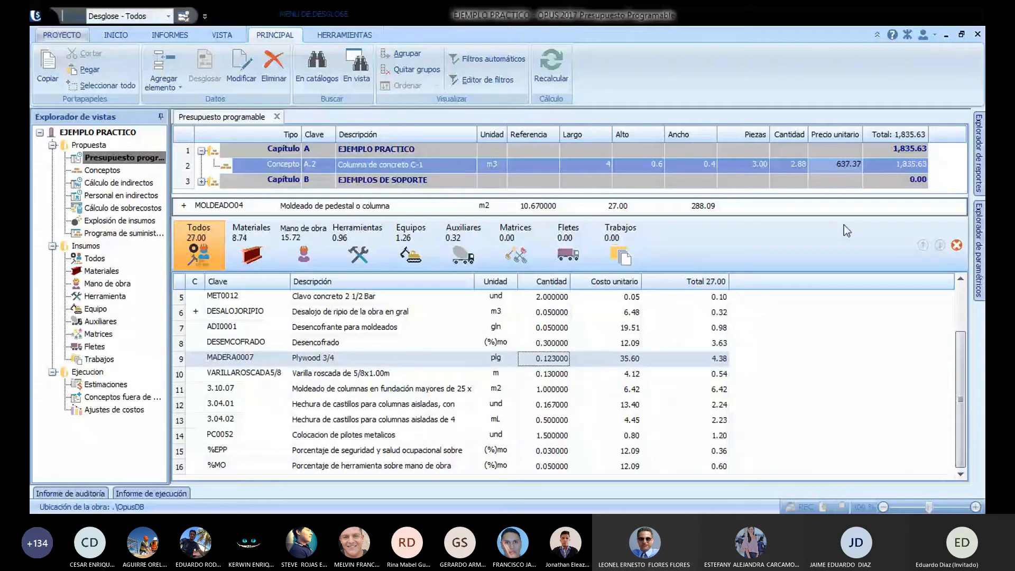
Step: Review the debris removal, release agent, timber and nail rows of MOLDEADO04, and return to the column's breakdown
{"action": "left_click", "coordinate": [389, 315]}
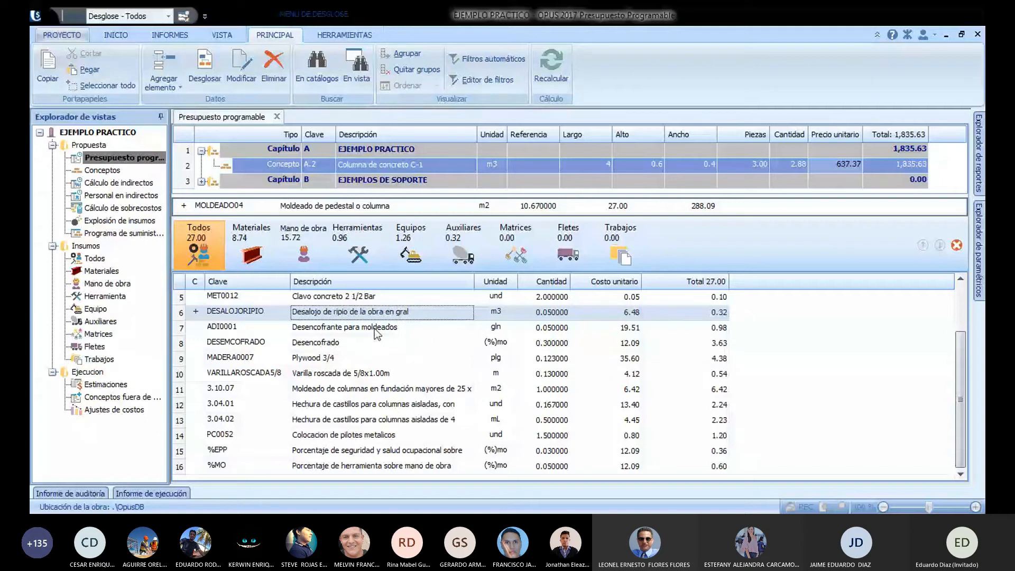
{"action": "left_click", "coordinate": [374, 328]}
{"action": "scroll", "coordinate": [458, 356], "scroll_direction": "up", "scroll_amount": 1}
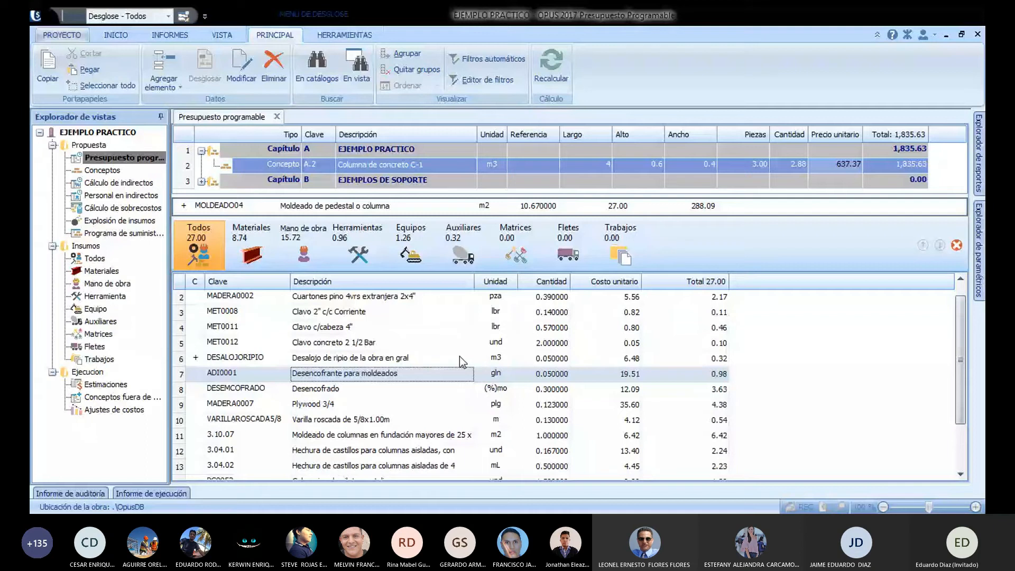
{"action": "scroll", "coordinate": [537, 365], "scroll_direction": "up", "scroll_amount": 1}
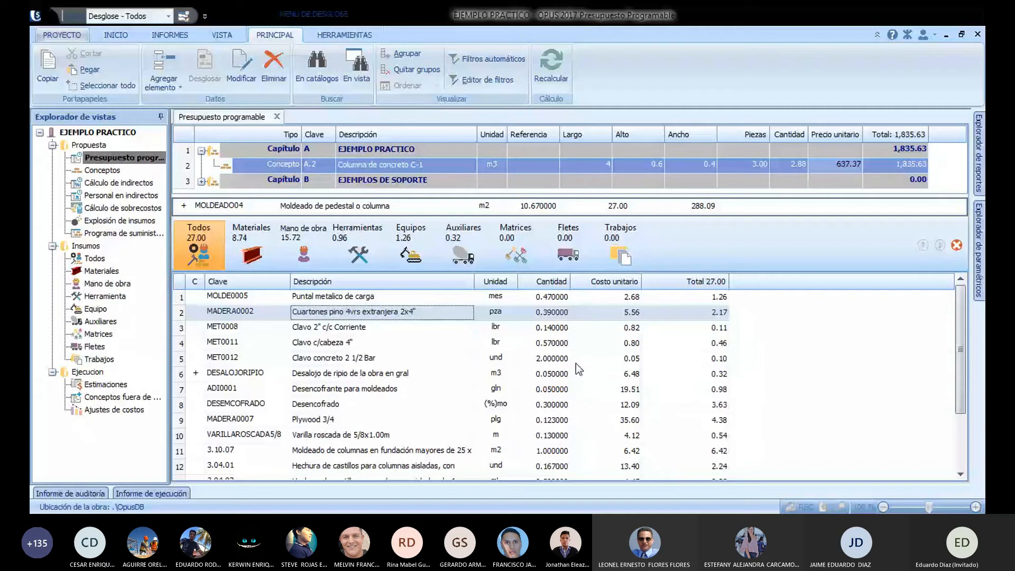
{"action": "left_click", "coordinate": [551, 313]}
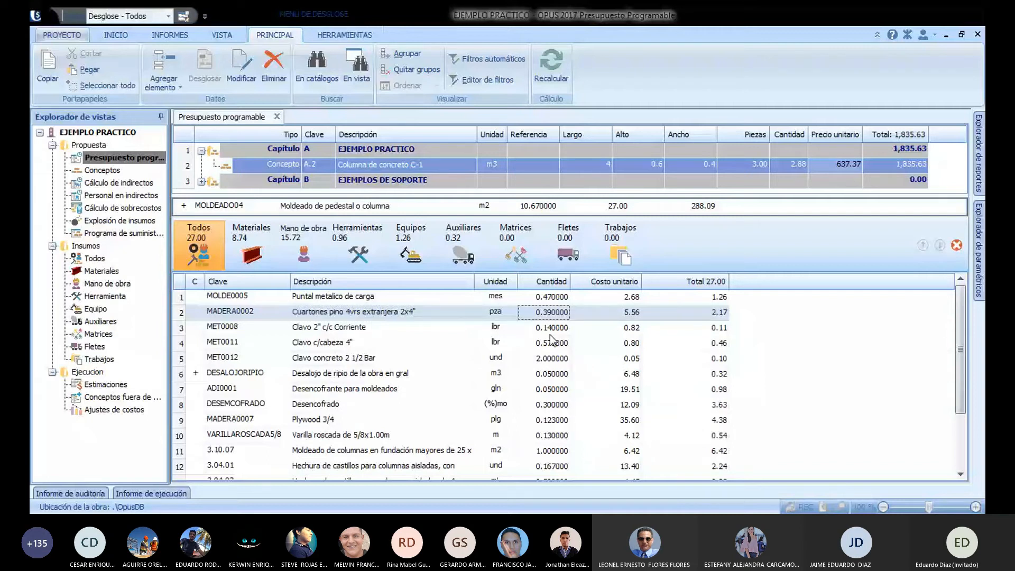
{"action": "scroll", "coordinate": [550, 338], "scroll_direction": "down", "scroll_amount": 2}
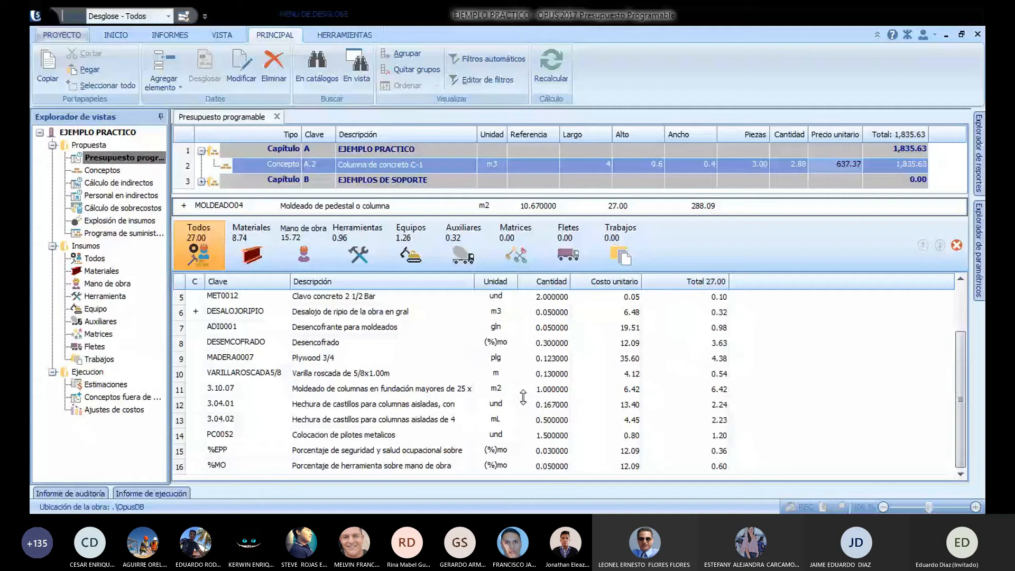
{"action": "scroll", "coordinate": [523, 397], "scroll_direction": "up", "scroll_amount": 2}
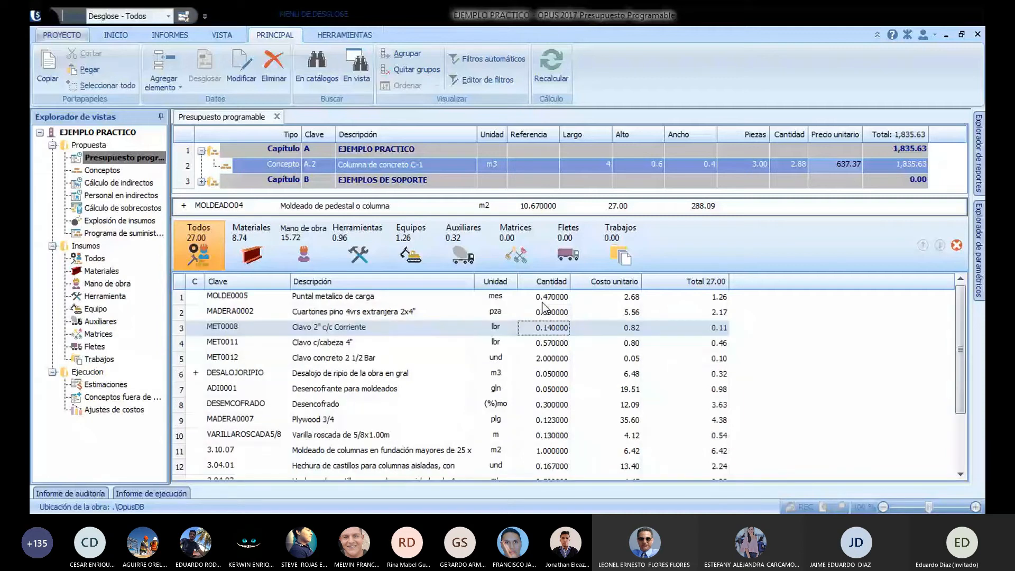
{"action": "key", "text": "Escape"}
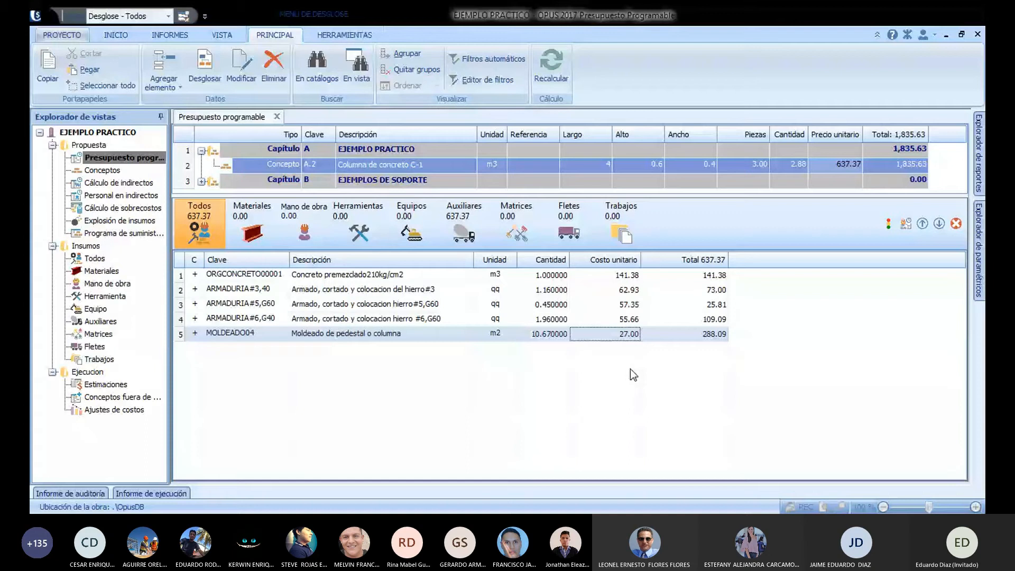
Step: Set the quantities of the concrete, the three ARMADURIA reinforcement items and MOLDEADO04 in the column's breakdown to 0
{"action": "left_click", "coordinate": [553, 276]}
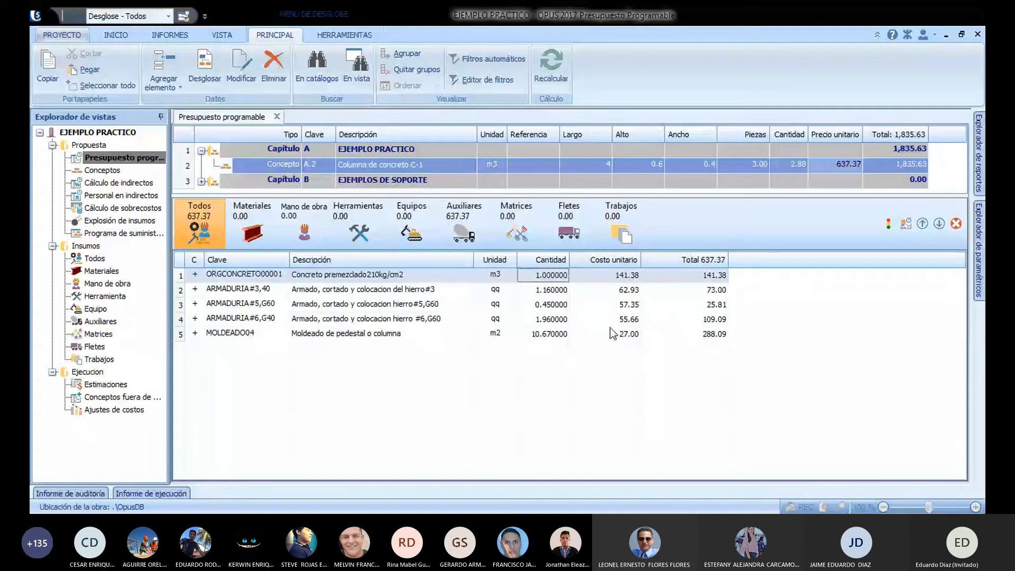
{"action": "type", "text": "0"}
{"action": "key", "text": "Return"}
{"action": "type", "text": "0"}
{"action": "key", "text": "Return"}
{"action": "type", "text": "0"}
{"action": "key", "text": "Return"}
{"action": "type", "text": "0"}
{"action": "key", "text": "Return"}
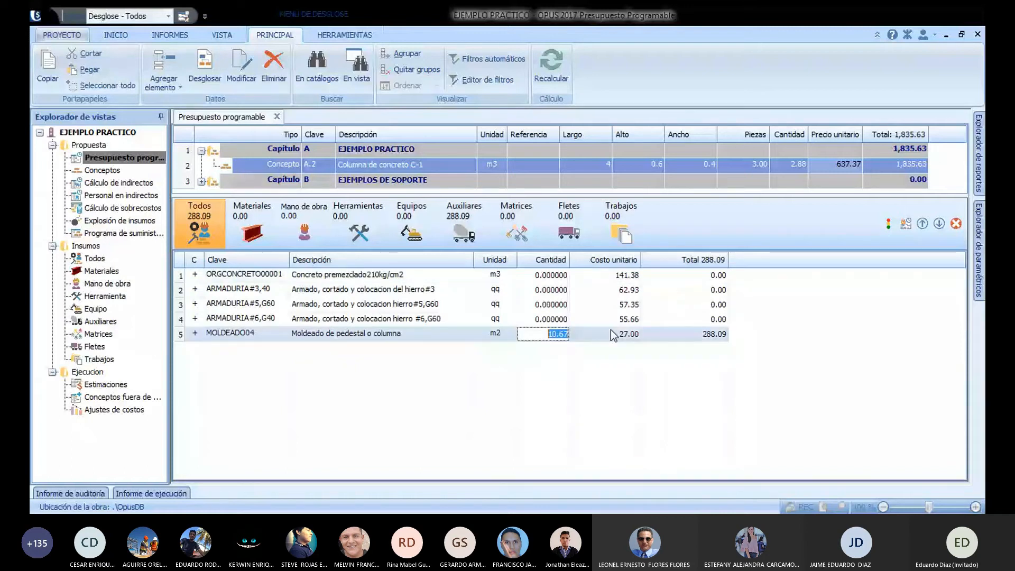
{"action": "type", "text": "0"}
{"action": "key", "text": "Return"}
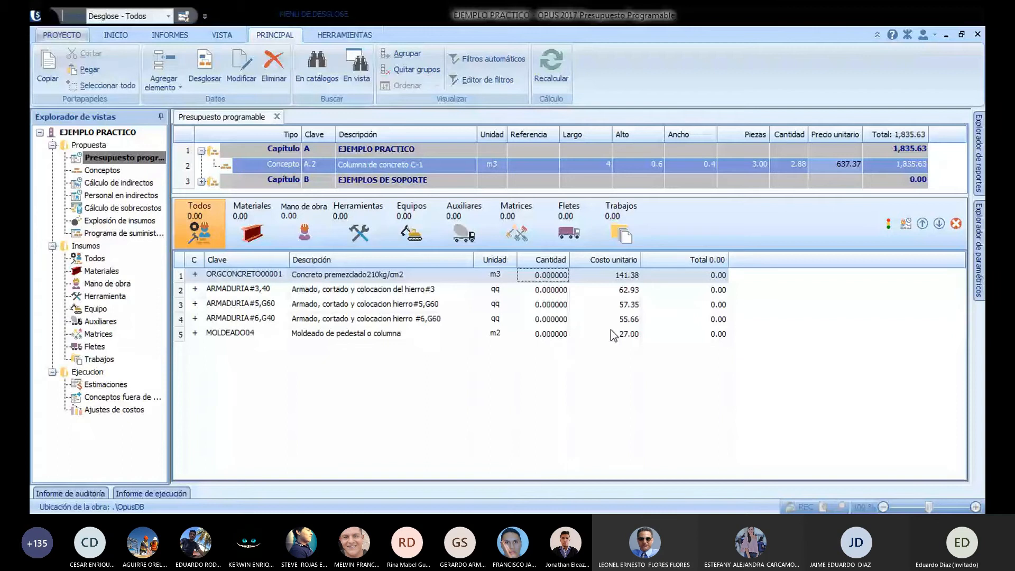
Step: Return to the budget sheet and check the unit price of Columna de concreto C-1
{"action": "left_click", "coordinate": [621, 309]}
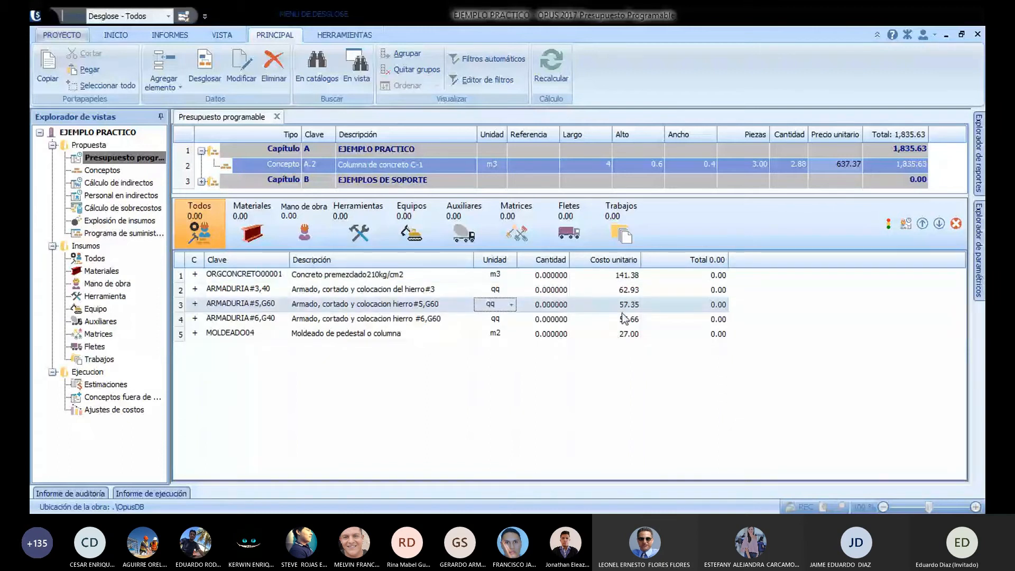
{"action": "left_click", "coordinate": [955, 223]}
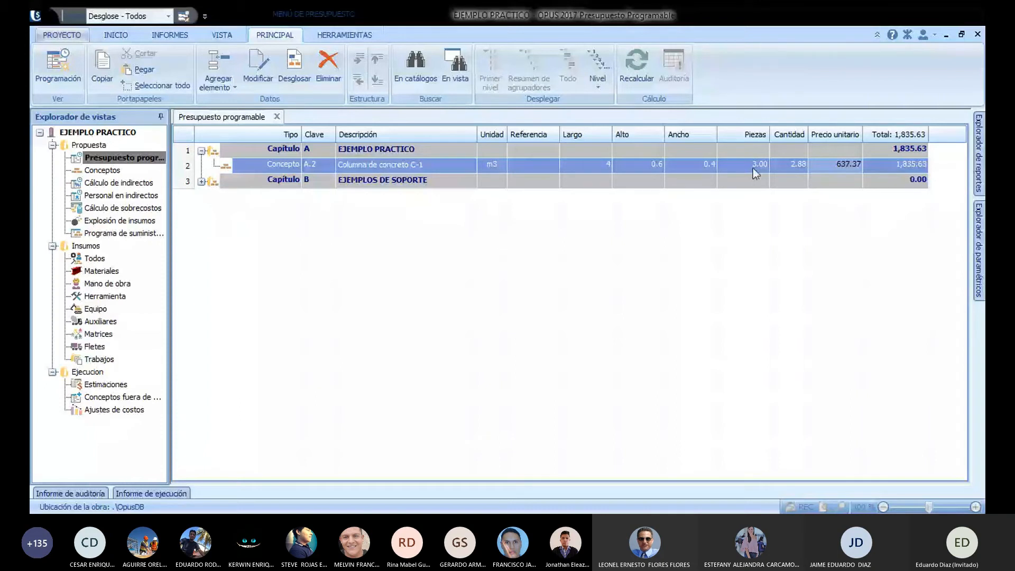
{"action": "left_click", "coordinate": [843, 164]}
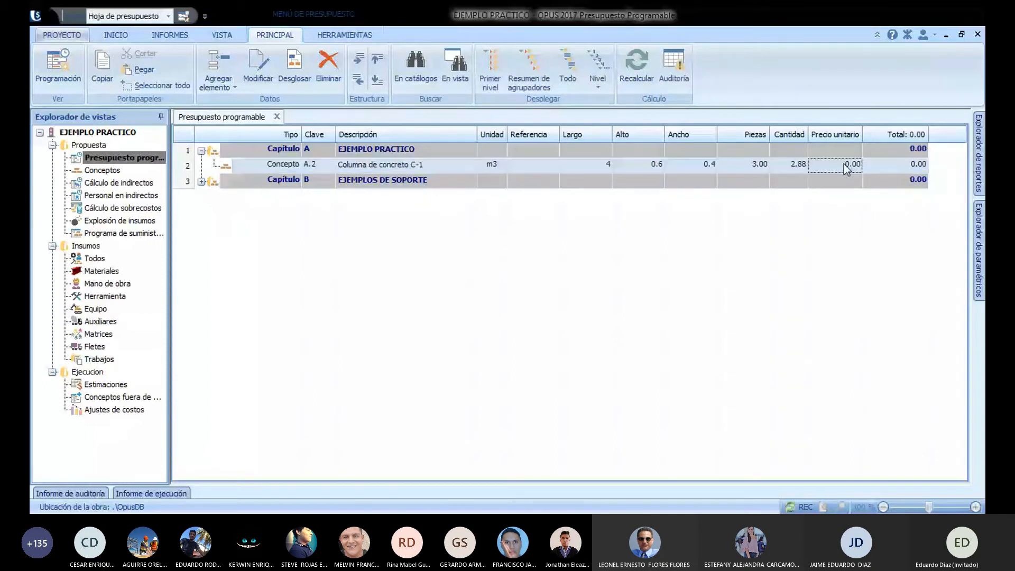
Step: Reopen the breakdown of Columna de concreto C-1 and set the ORGCONCRETO00001 premixed concrete quantity to 1
{"action": "double_click", "coordinate": [843, 164]}
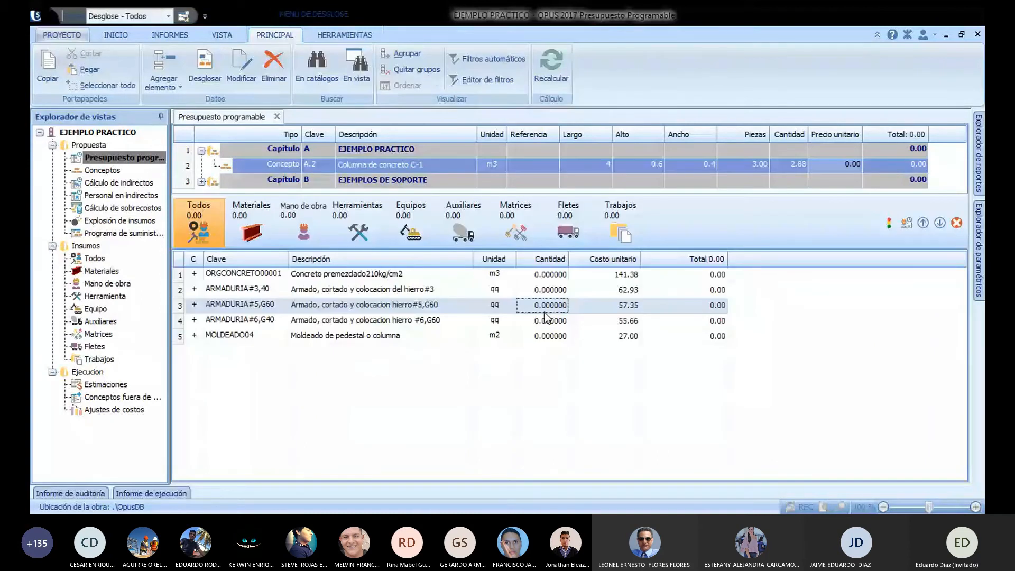
{"action": "key", "text": "Up"}
{"action": "key", "text": "Up"}
{"action": "type", "text": "1"}
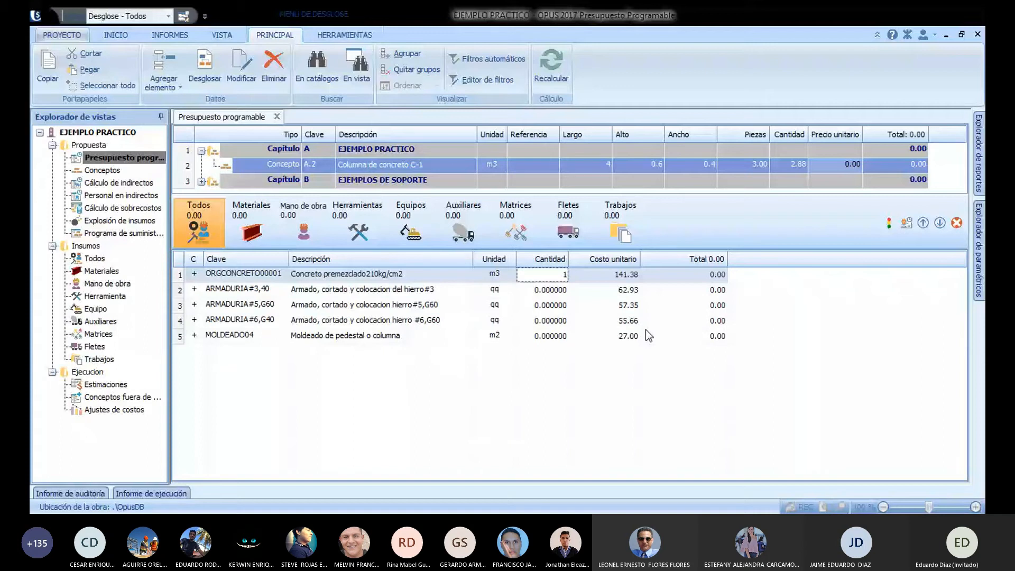
{"action": "key", "text": "Return"}
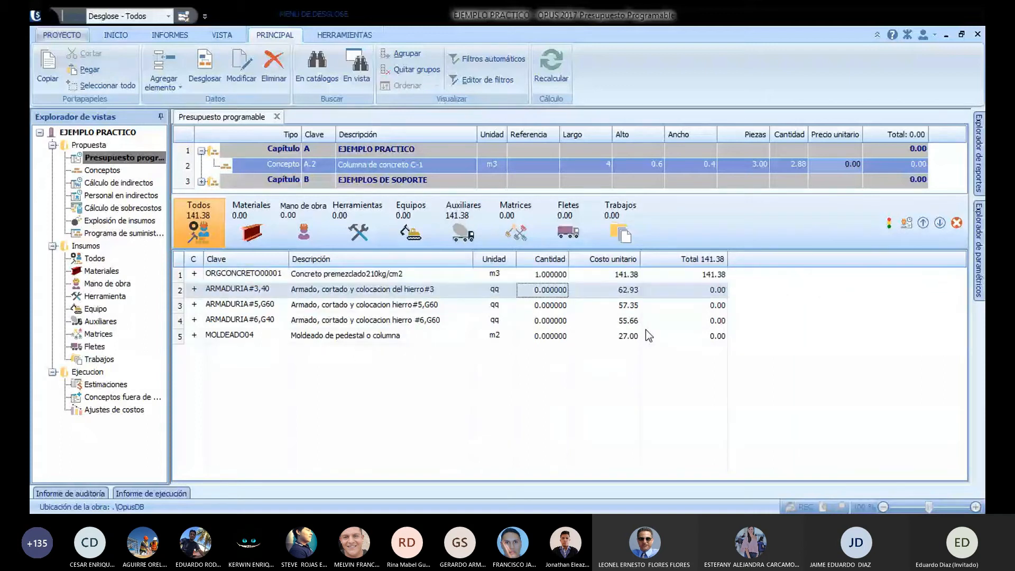
{"action": "key", "text": "Left"}
{"action": "key", "text": "Left"}
{"action": "key", "text": "Left"}
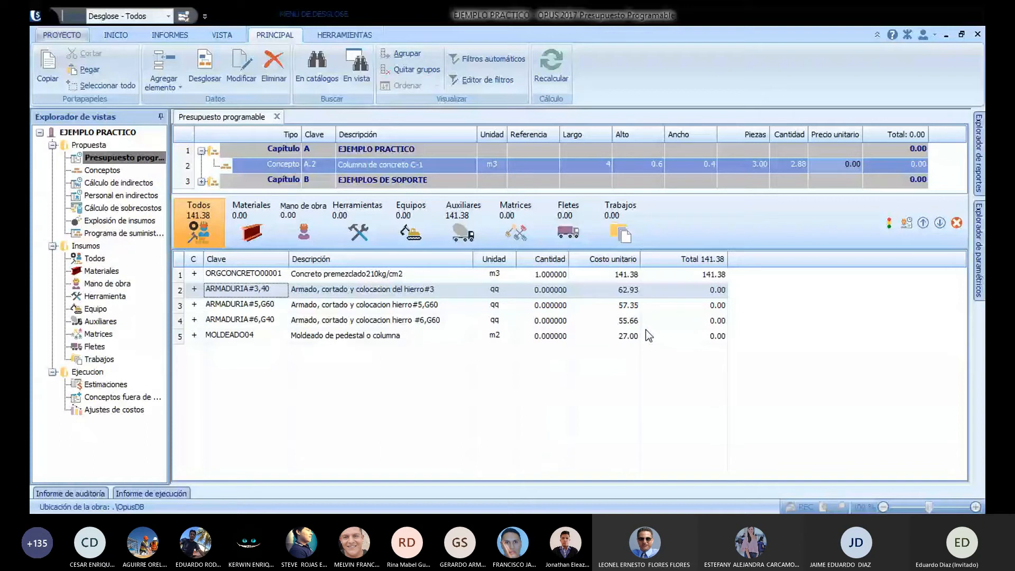
Step: Go to the MOLDEADO04 row's quantity in the column's breakdown, and switch to the C-1 calculation in the ACERO, MOLDE, CONCRETO workbook in Excel
{"action": "key", "text": "Down"}
{"action": "key", "text": "Down"}
{"action": "key", "text": "Down"}
{"action": "key", "text": "Right"}
{"action": "key", "text": "Right"}
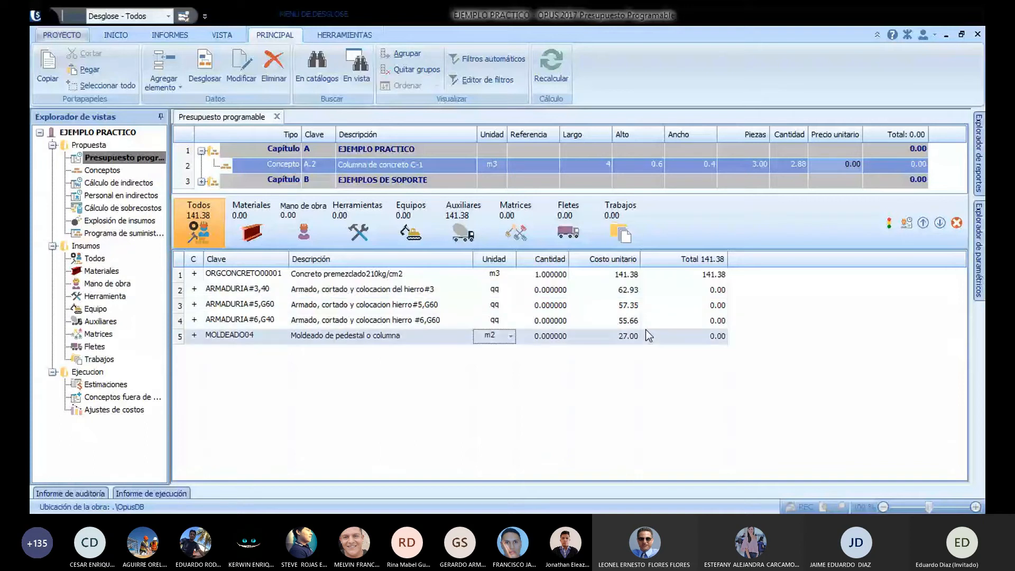
{"action": "key", "text": "Right"}
{"action": "key", "text": "alt+Tab"}
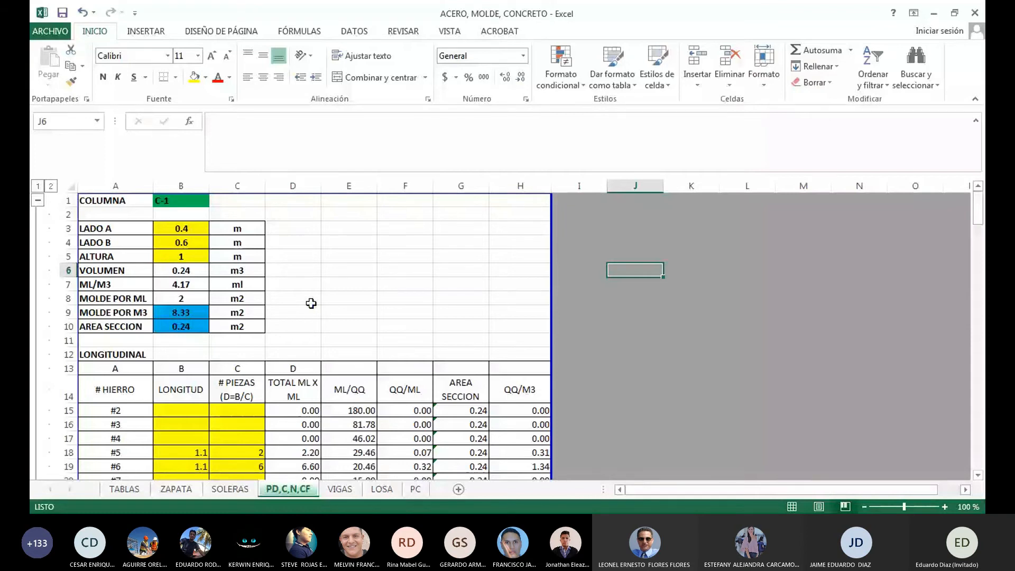
{"action": "scroll", "coordinate": [197, 254], "scroll_direction": "up", "scroll_amount": 1}
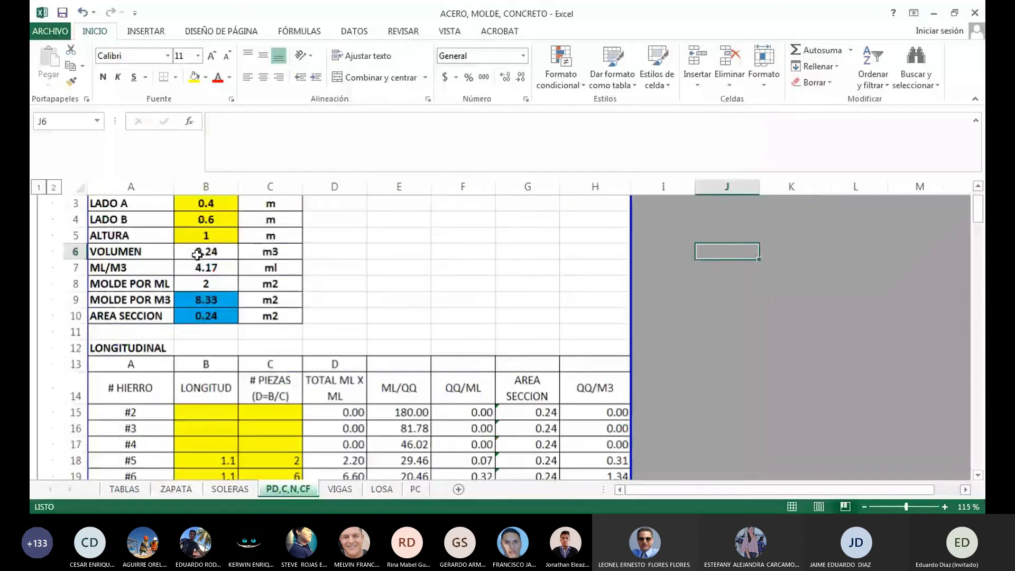
{"action": "scroll", "coordinate": [197, 254], "scroll_direction": "up", "scroll_amount": 1}
{"action": "left_click", "coordinate": [428, 315]}
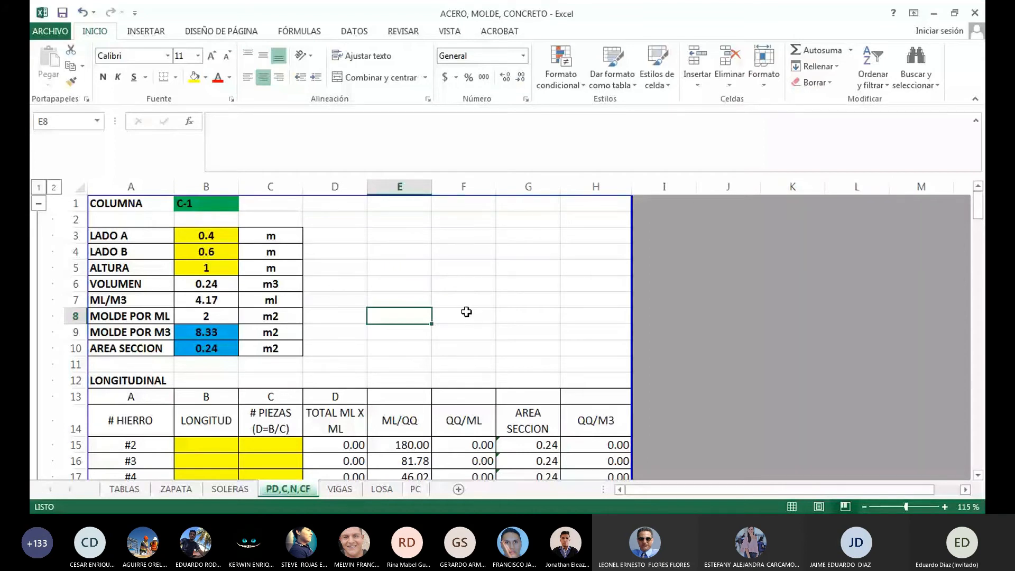
{"action": "scroll", "coordinate": [466, 312], "scroll_direction": "down", "scroll_amount": 1, "text": "ctrl"}
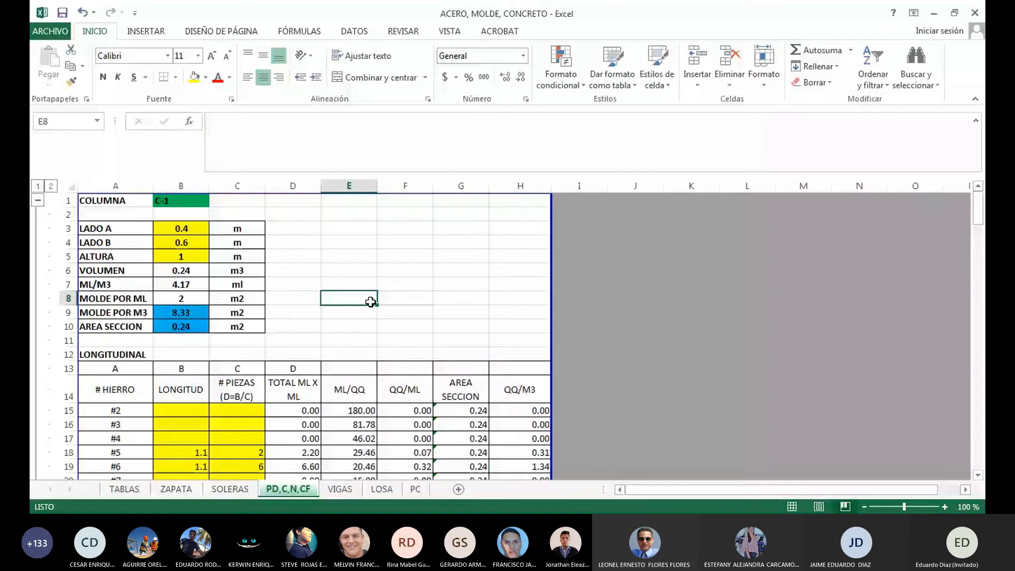
Step: Check column C-1's name, side and height inputs, and the formulas behind its volume and ML/M3
{"action": "left_click", "coordinate": [175, 204]}
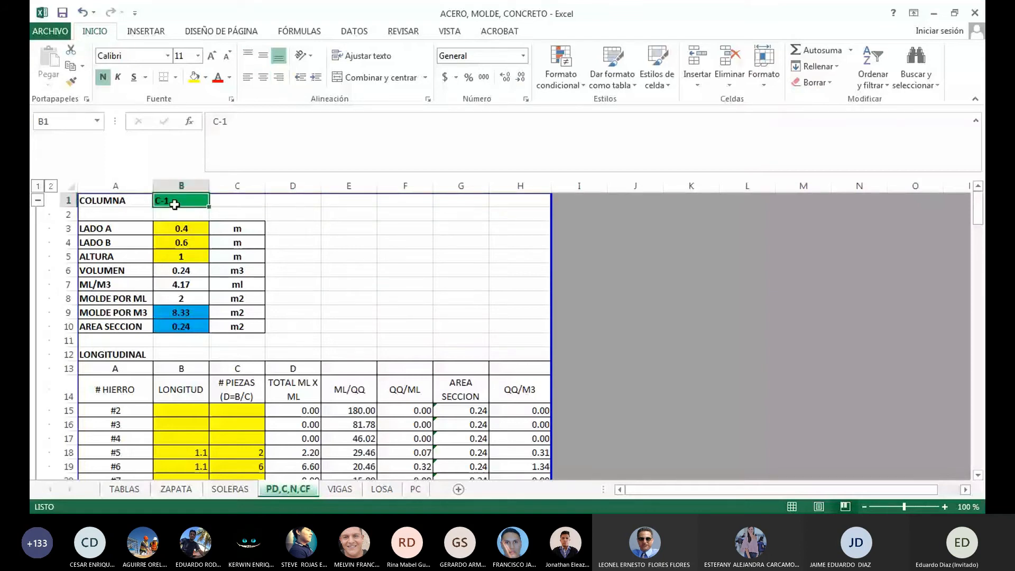
{"action": "left_click", "coordinate": [182, 238]}
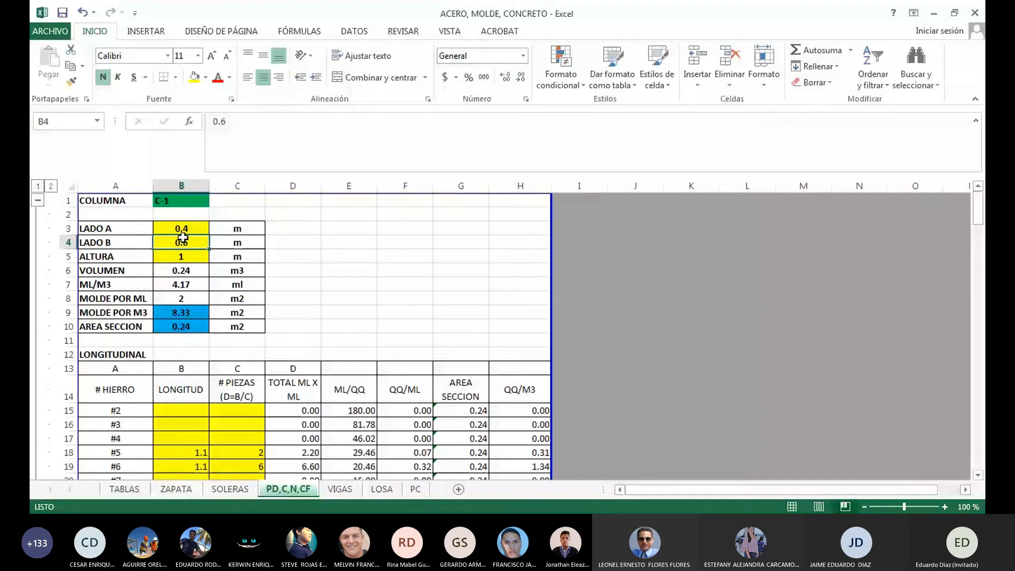
{"action": "left_click", "coordinate": [178, 255]}
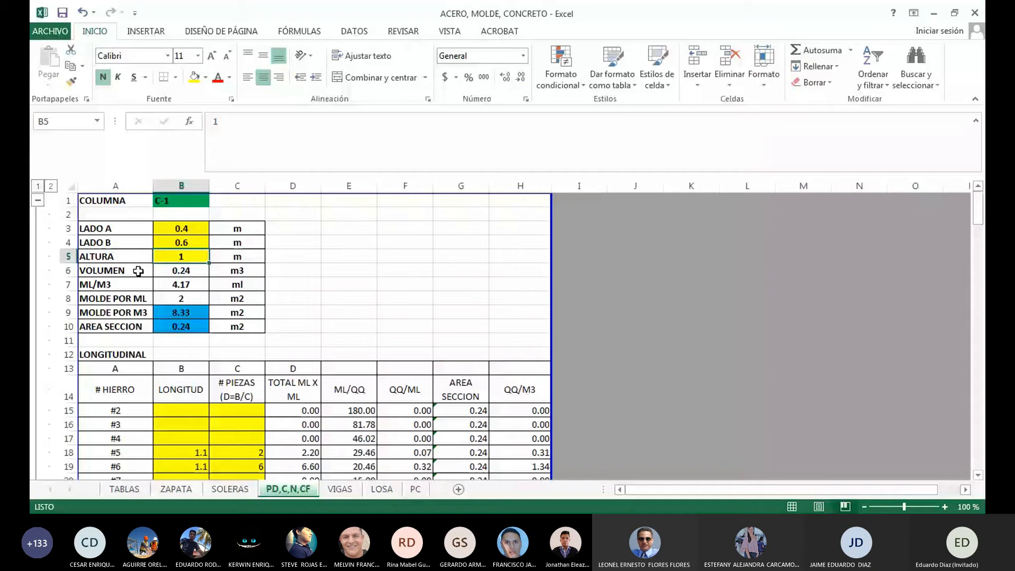
{"action": "left_click", "coordinate": [178, 270]}
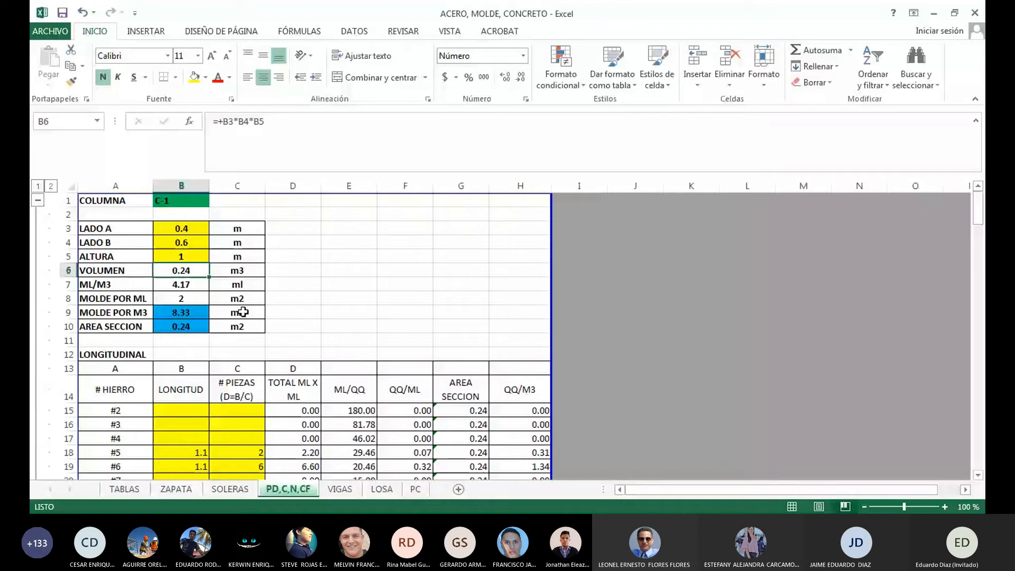
{"action": "key", "text": "Down"}
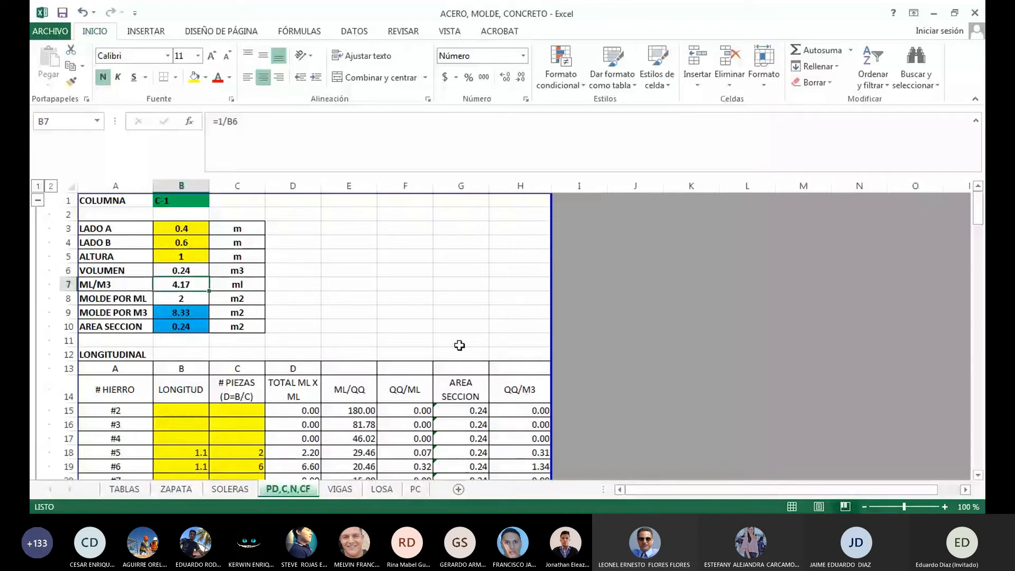
Step: Review how the formwork per linear metre and per cubic metre is calculated from C-1's sides and ML/M3
{"action": "left_click", "coordinate": [176, 299]}
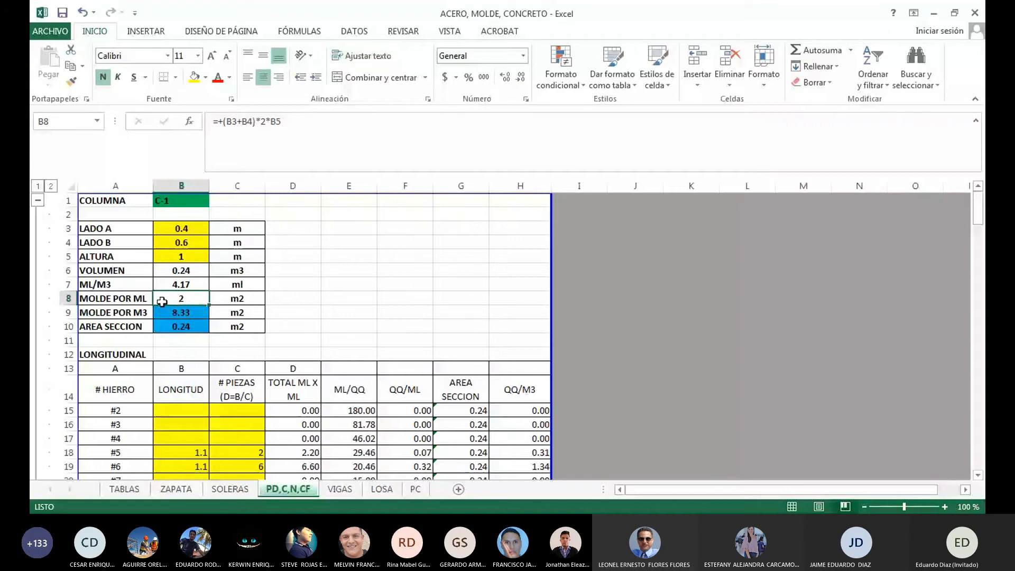
{"action": "left_click_drag", "start_coordinate": [181, 229], "coordinate": [182, 242]}
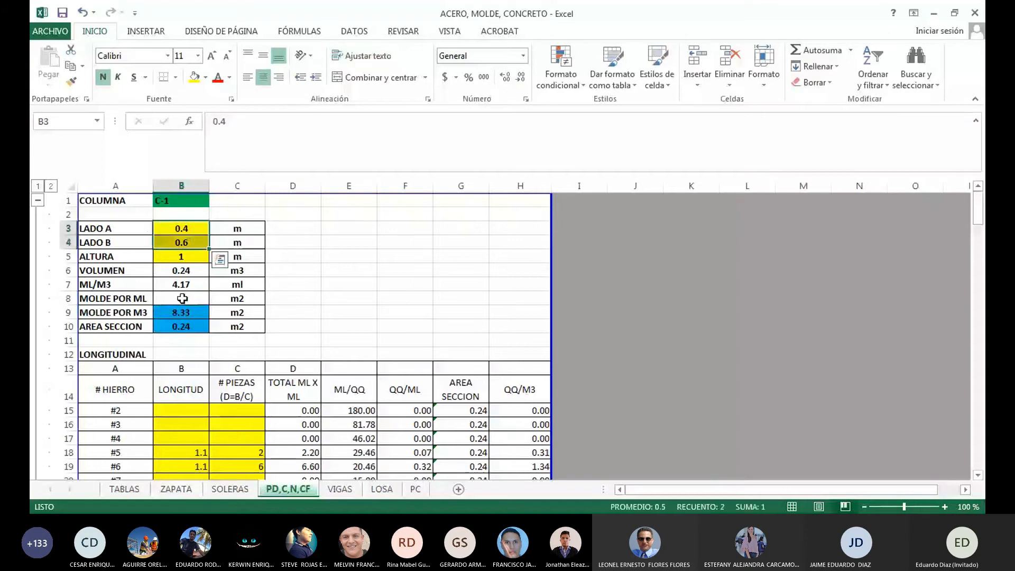
{"action": "left_click", "coordinate": [182, 299]}
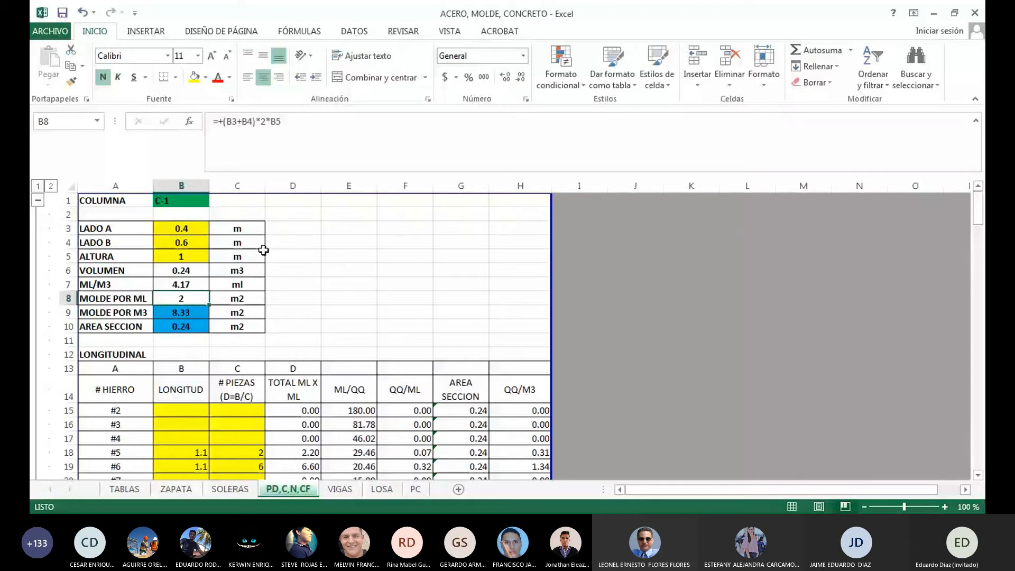
{"action": "left_click_drag", "start_coordinate": [241, 312], "coordinate": [187, 312]}
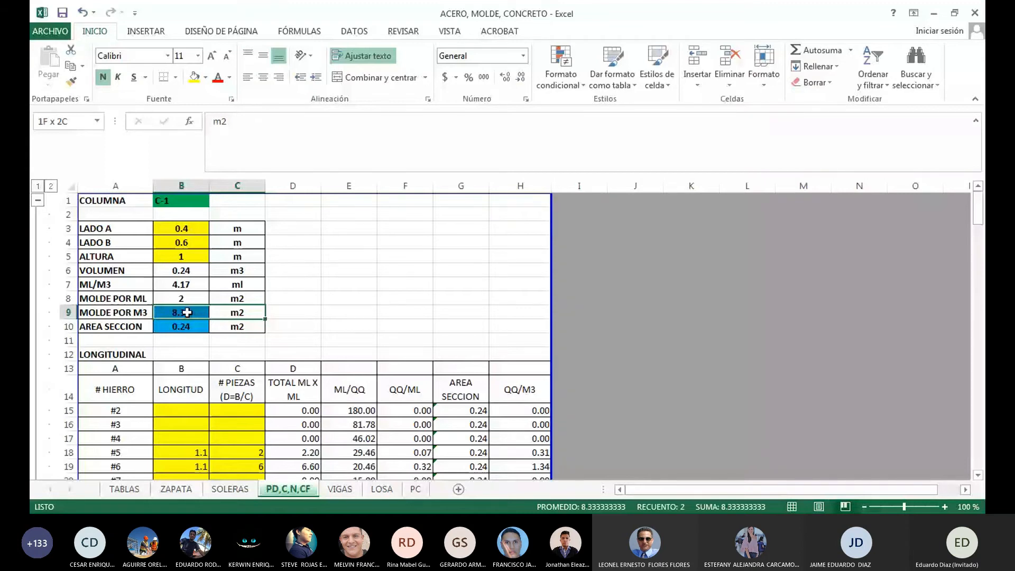
{"action": "left_click", "coordinate": [188, 312]}
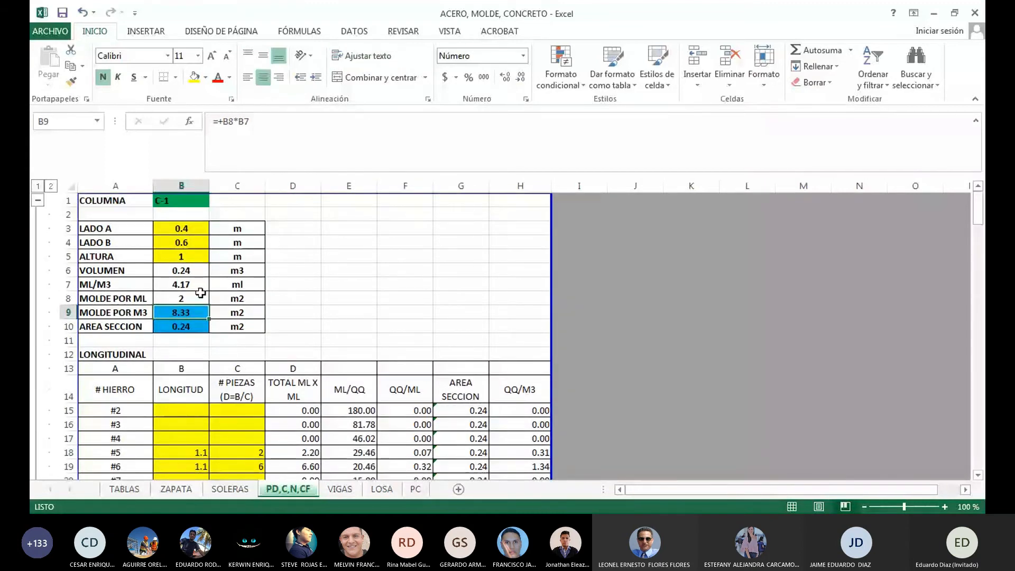
{"action": "scroll", "coordinate": [222, 292], "scroll_direction": "down", "scroll_amount": 1}
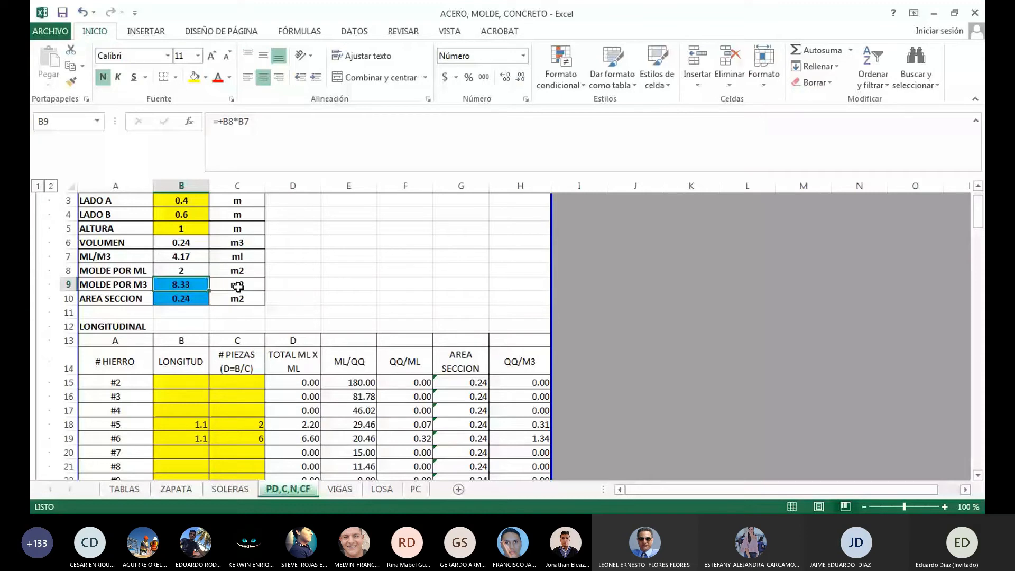
{"action": "left_click", "coordinate": [238, 286], "text": "shift"}
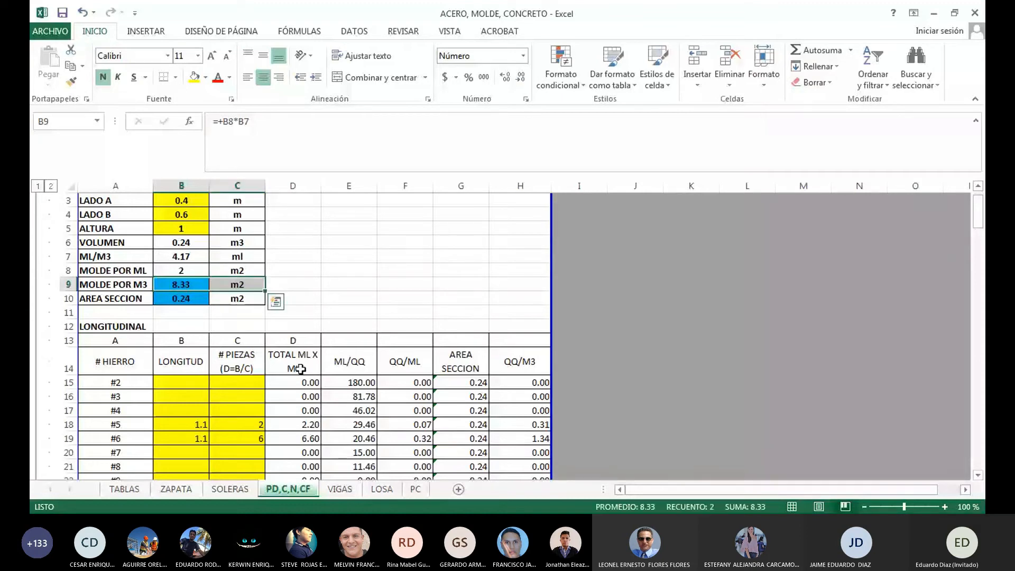
{"action": "key", "text": "shift+Left"}
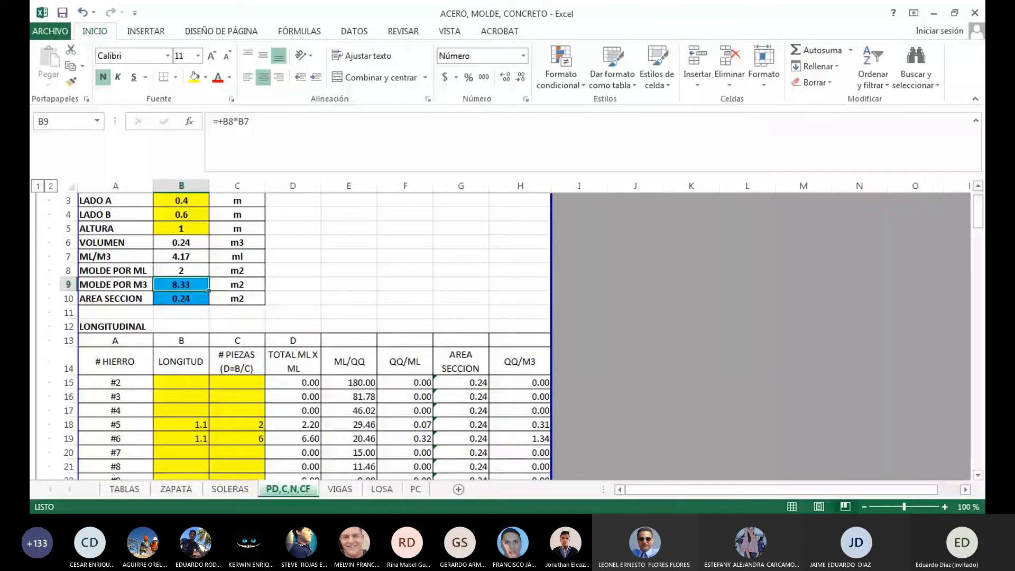
{"action": "key", "text": "alt+Tab"}
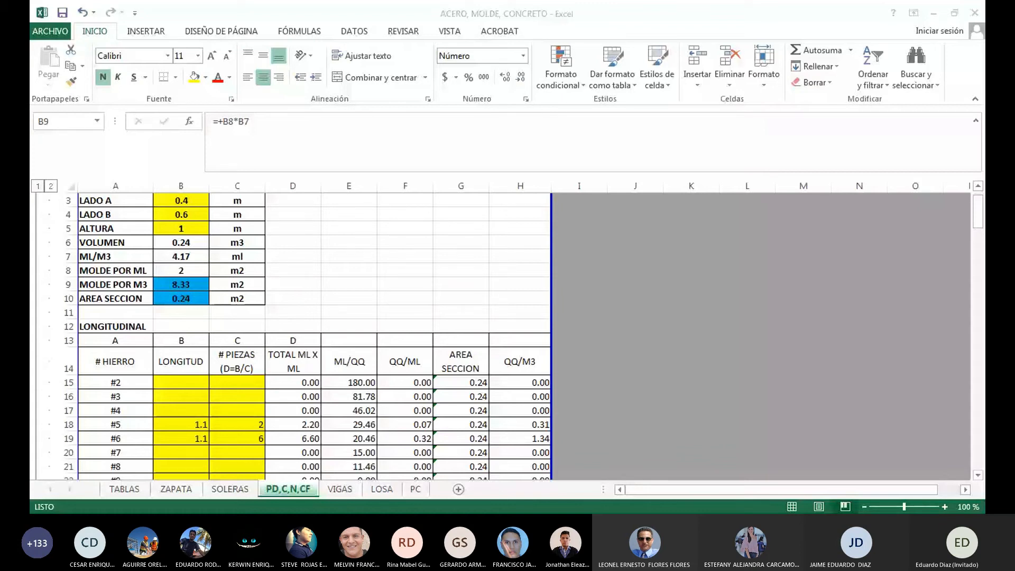
Step: Look over C-1's longitudinal and stirrup tables and examine the length and piece-count input cells of the longitudinal bars
{"action": "left_click", "coordinate": [328, 284]}
{"action": "scroll", "coordinate": [324, 349], "scroll_direction": "down", "scroll_amount": 6}
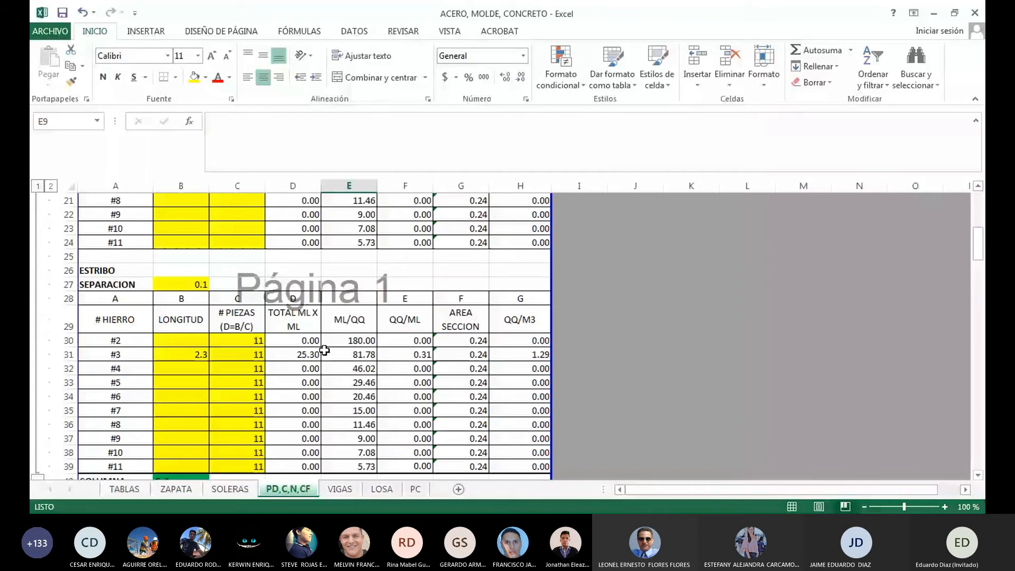
{"action": "scroll", "coordinate": [323, 350], "scroll_direction": "up", "scroll_amount": 5}
{"action": "left_click", "coordinate": [257, 366]}
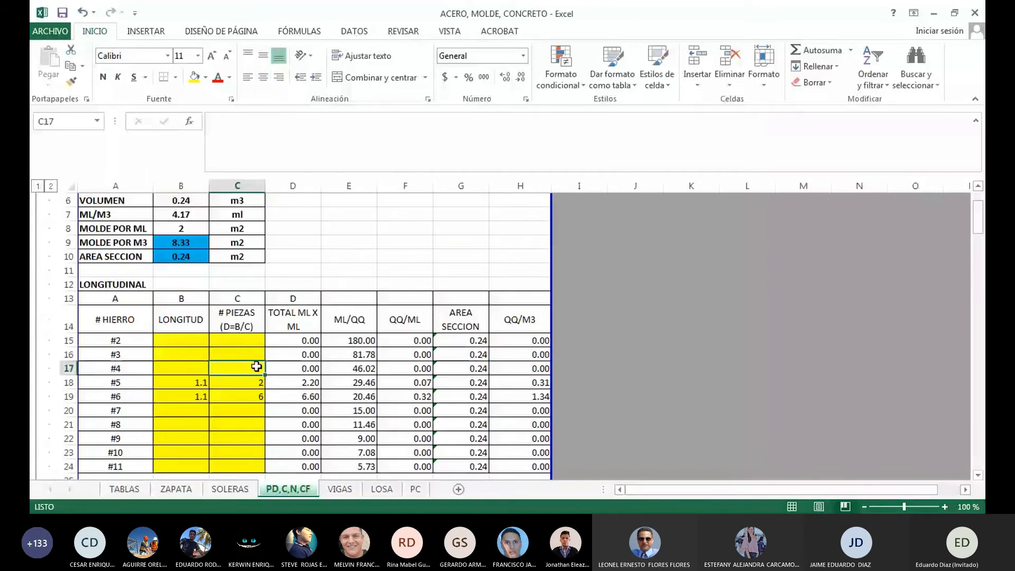
{"action": "left_click_drag", "start_coordinate": [181, 340], "coordinate": [245, 437]}
{"action": "scroll", "coordinate": [249, 419], "scroll_direction": "down", "scroll_amount": 2}
{"action": "scroll", "coordinate": [237, 396], "scroll_direction": "up", "scroll_amount": 1}
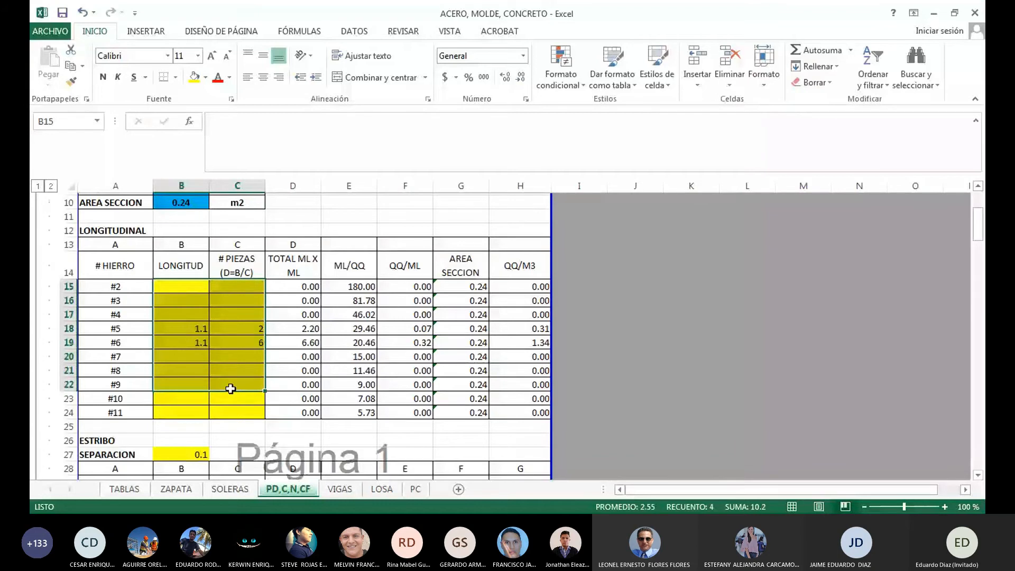
{"action": "scroll", "coordinate": [230, 388], "scroll_direction": "up", "scroll_amount": 1}
Step: Review the length and number of pieces entered for the #5 and #6 longitudinal bars
{"action": "left_click_drag", "start_coordinate": [181, 354], "coordinate": [238, 368]}
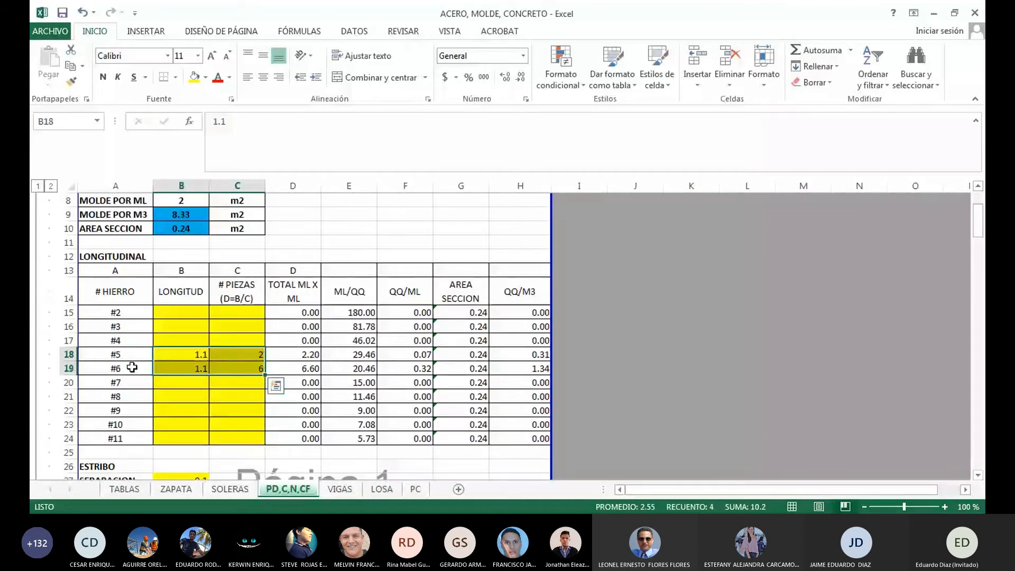
{"action": "left_click_drag", "start_coordinate": [130, 355], "coordinate": [238, 368]}
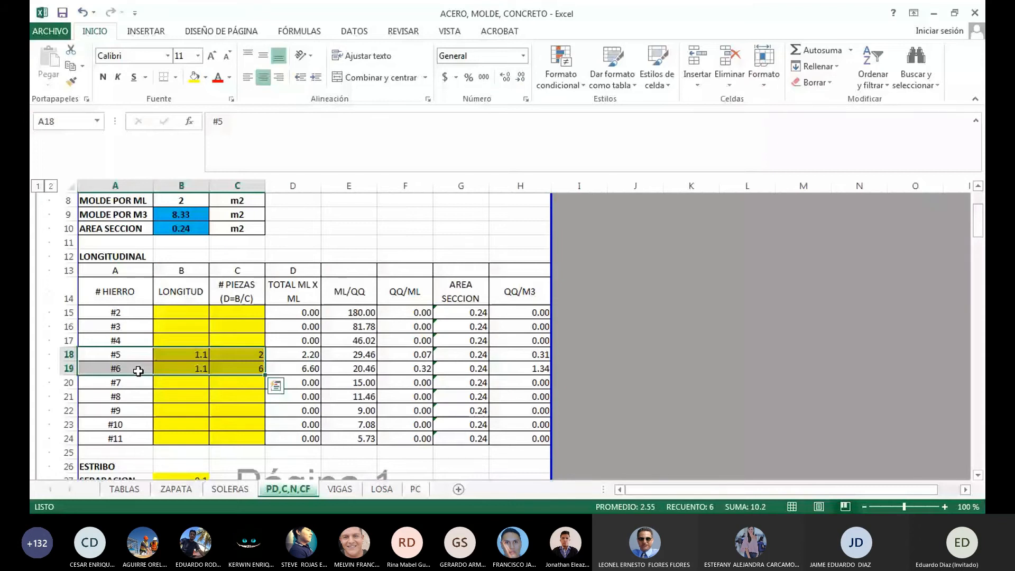
{"action": "left_click", "coordinate": [250, 371]}
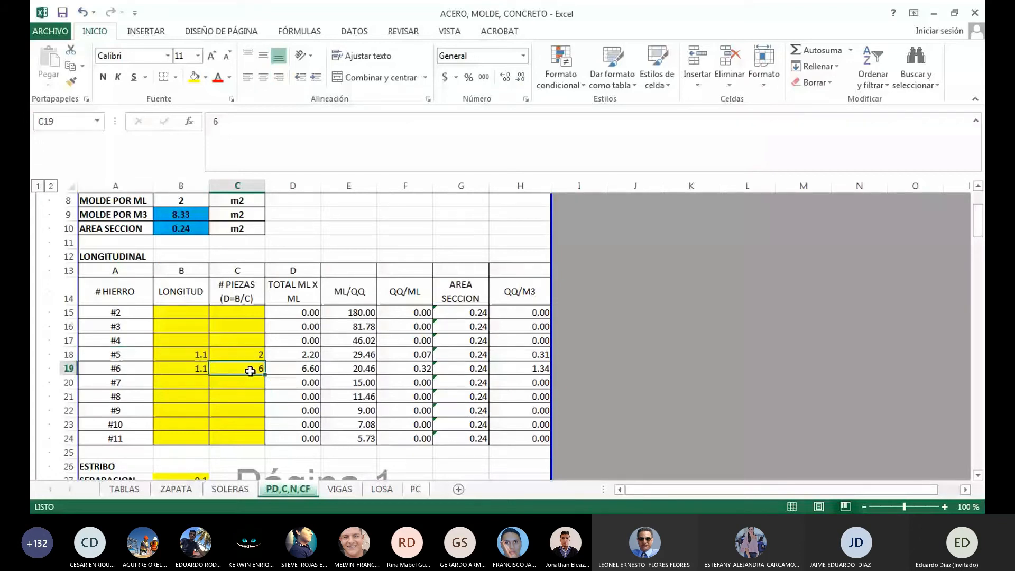
{"action": "left_click", "coordinate": [116, 368], "text": "ctrl"}
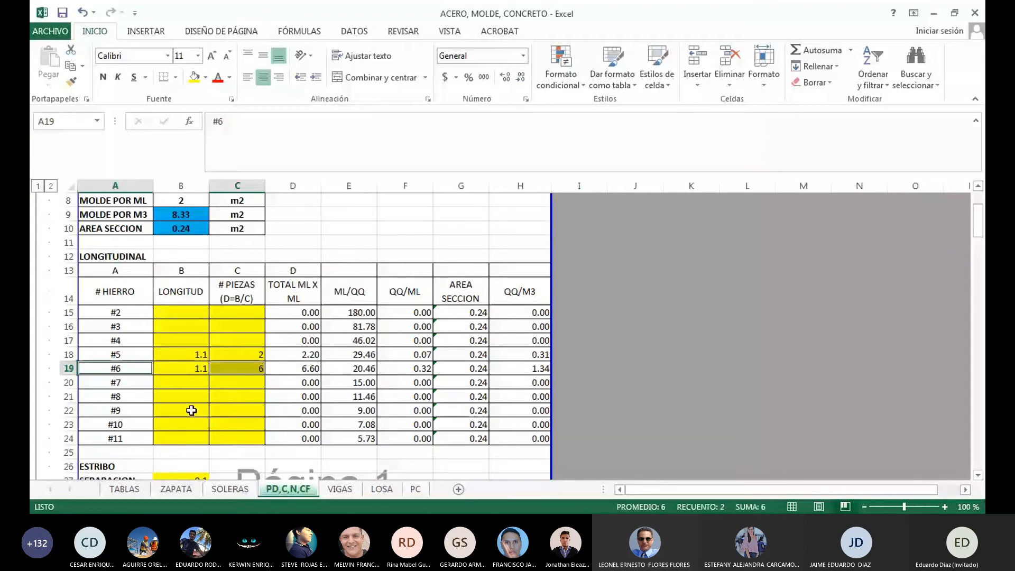
{"action": "left_click", "coordinate": [192, 368]}
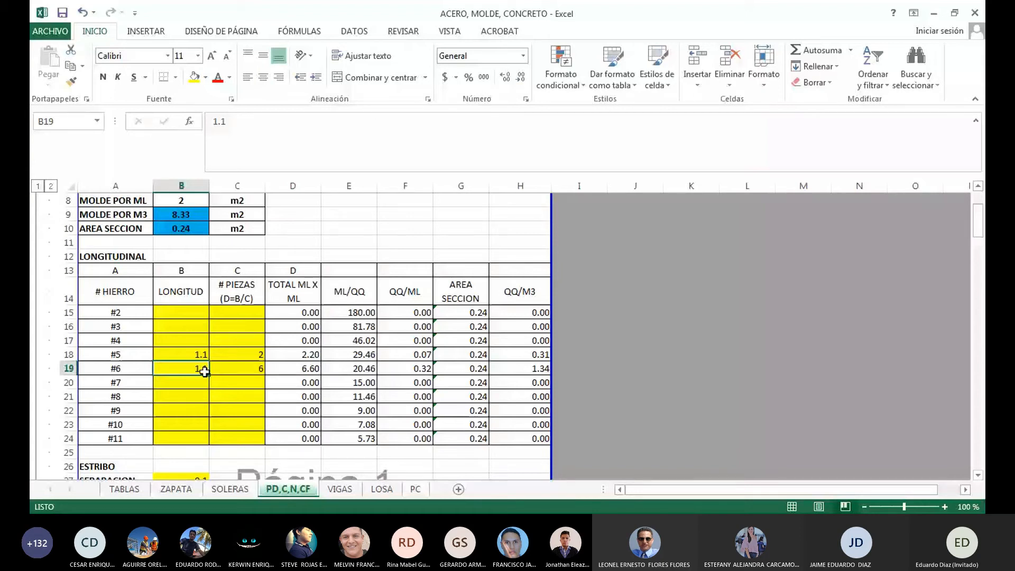
{"action": "left_click", "coordinate": [69, 368]}
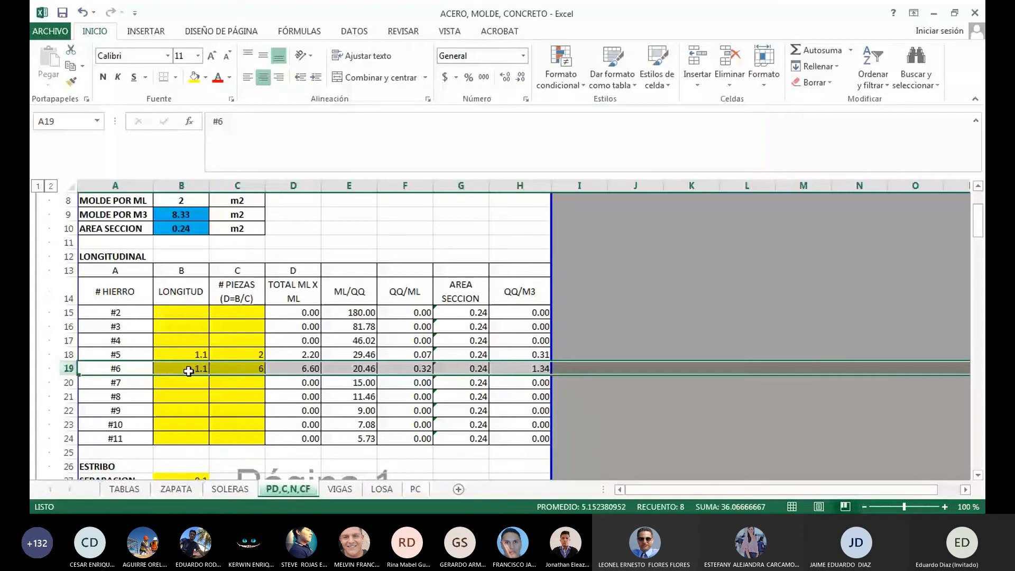
Step: Clear the #6 longitudinal bar's length, and re-enter a length of 1.1 with 6 pieces
{"action": "left_click", "coordinate": [188, 370]}
{"action": "key", "text": "Delete"}
{"action": "left_click", "coordinate": [238, 369]}
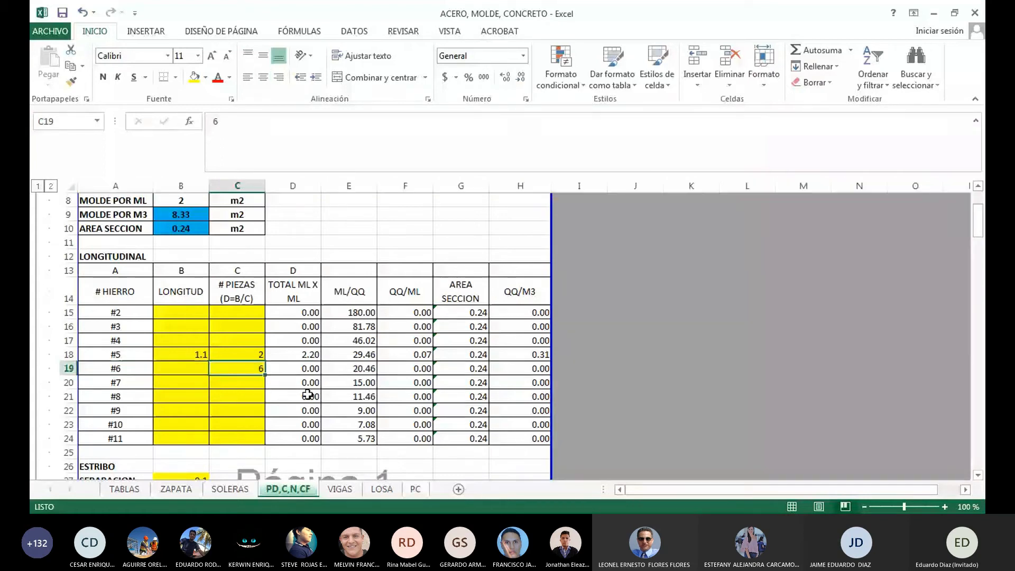
{"action": "type", "text": "6"}
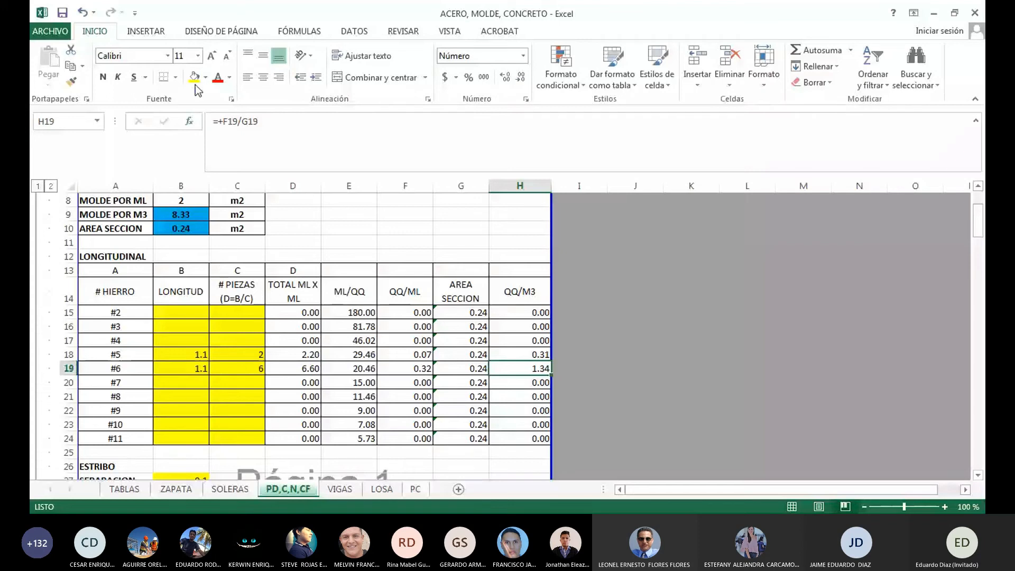
Step: Highlight the QQ/M3 cells of the #6 and #5 longitudinal bars with a yellow fill
{"action": "left_click", "coordinate": [194, 78]}
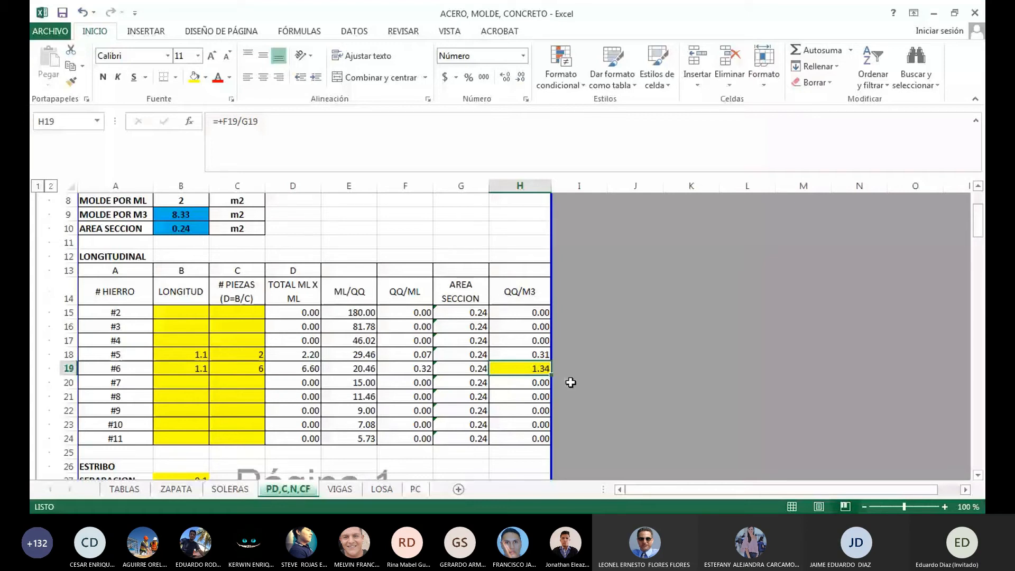
{"action": "key", "text": "Up"}
Step: Review C-1's ESTRIBO table and select its stirrup separation value
{"action": "scroll", "coordinate": [569, 382], "scroll_direction": "down", "scroll_amount": 2}
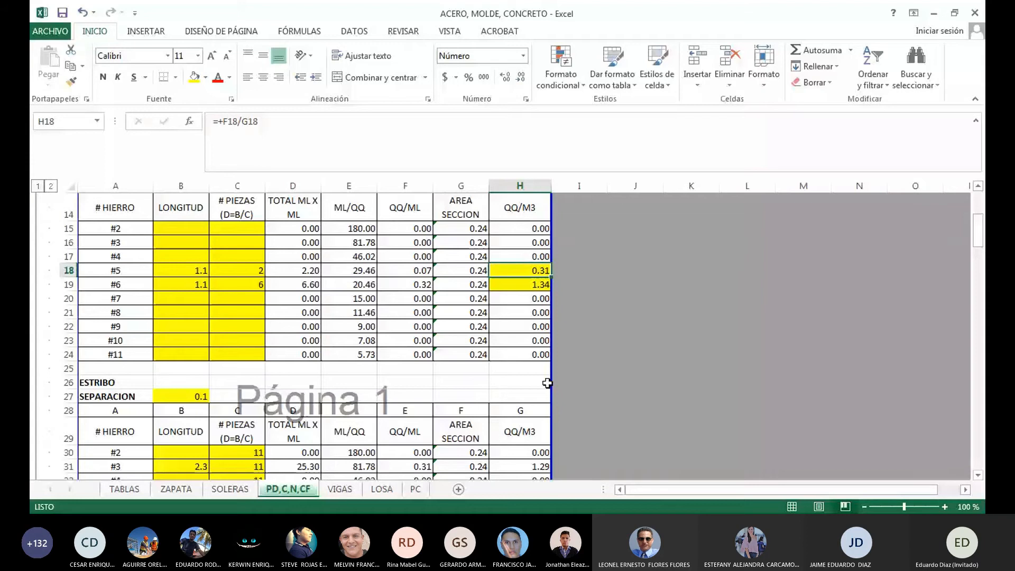
{"action": "scroll", "coordinate": [521, 377], "scroll_direction": "down", "scroll_amount": 1}
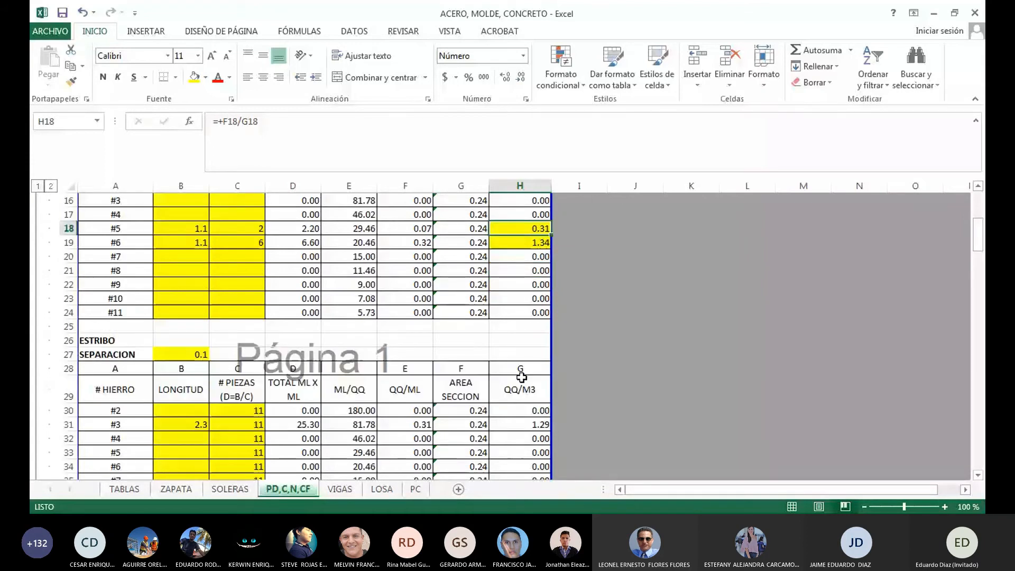
{"action": "scroll", "coordinate": [405, 349], "scroll_direction": "down", "scroll_amount": 3}
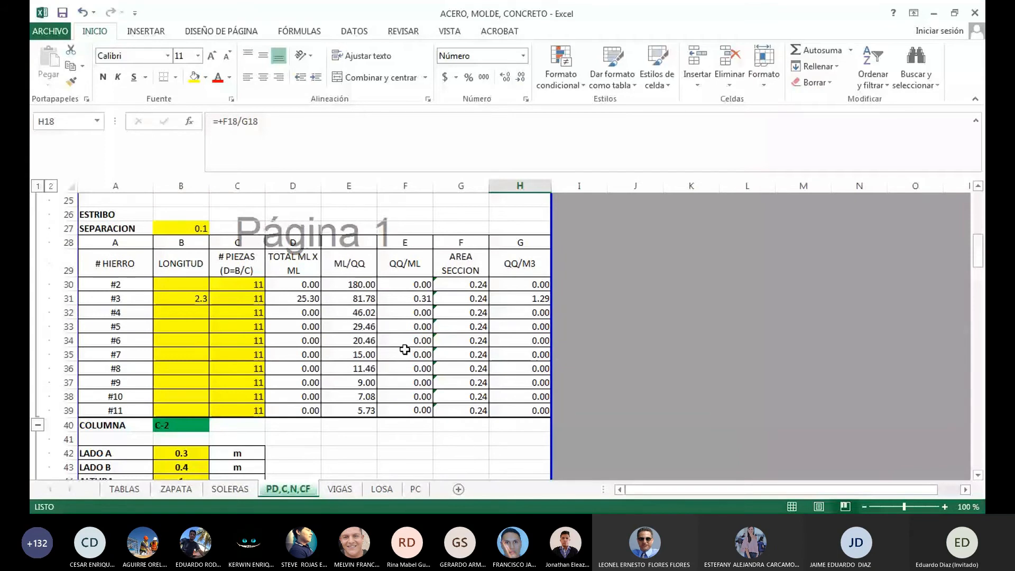
{"action": "scroll", "coordinate": [404, 349], "scroll_direction": "up", "scroll_amount": 2}
{"action": "left_click", "coordinate": [181, 326]}
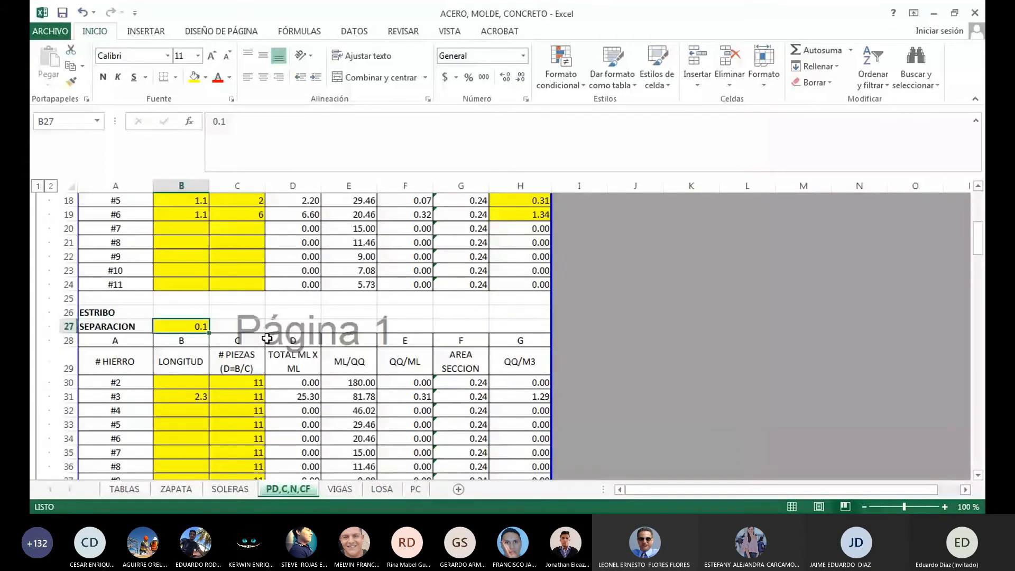
Step: Review the #3 stirrup's length and its number-of-pieces formula in C-1's ESTRIBO table
{"action": "scroll", "coordinate": [267, 338], "scroll_direction": "down", "scroll_amount": 2}
{"action": "left_click", "coordinate": [181, 326]}
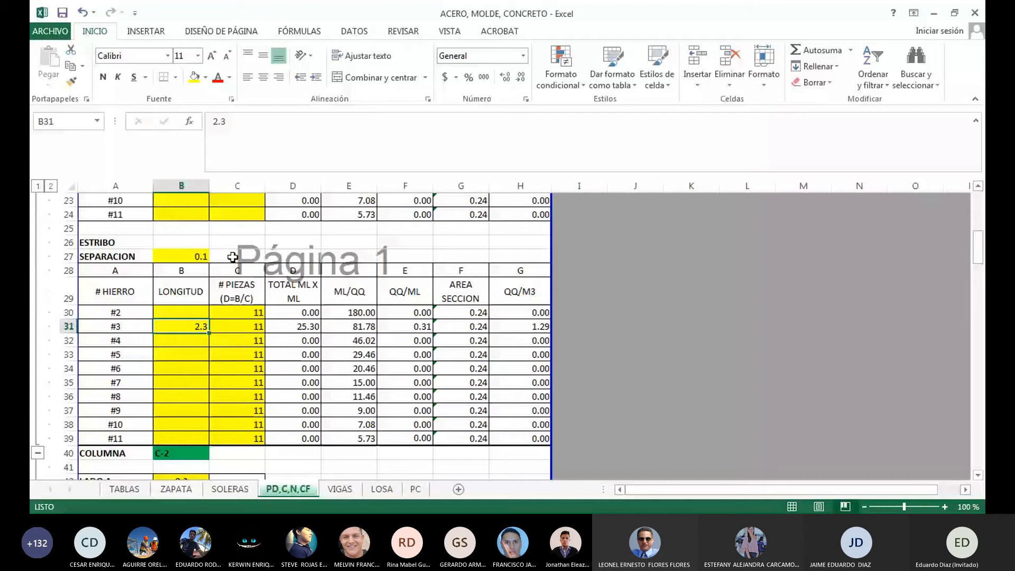
{"action": "double_click", "coordinate": [247, 326]}
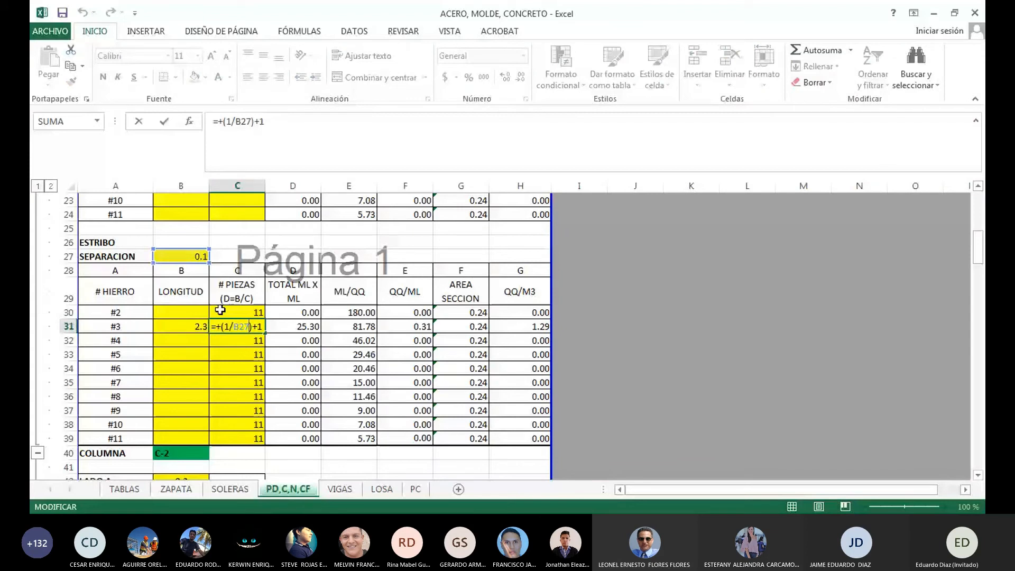
{"action": "key", "text": "Escape"}
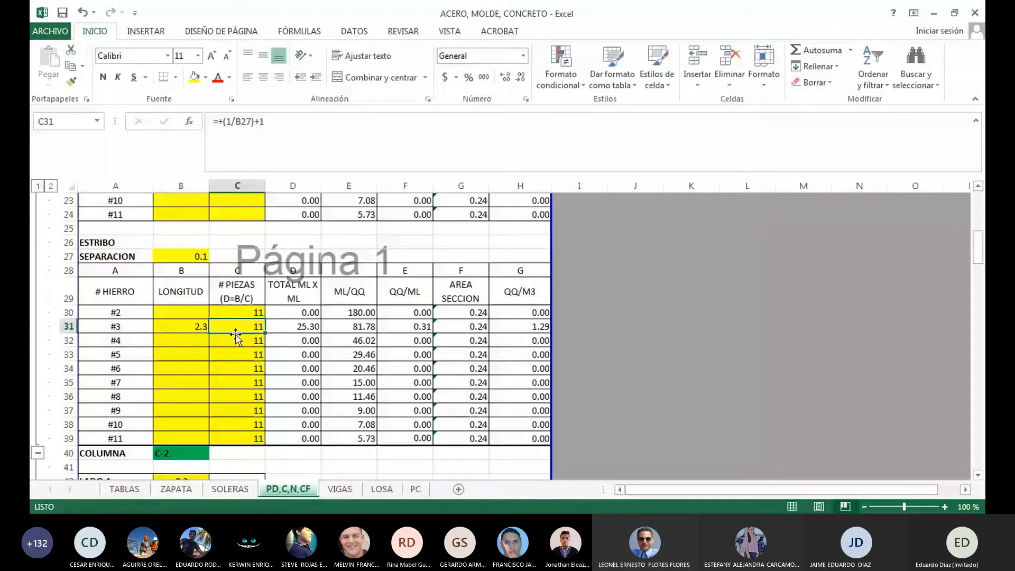
{"action": "left_click_drag", "start_coordinate": [185, 326], "coordinate": [237, 326]}
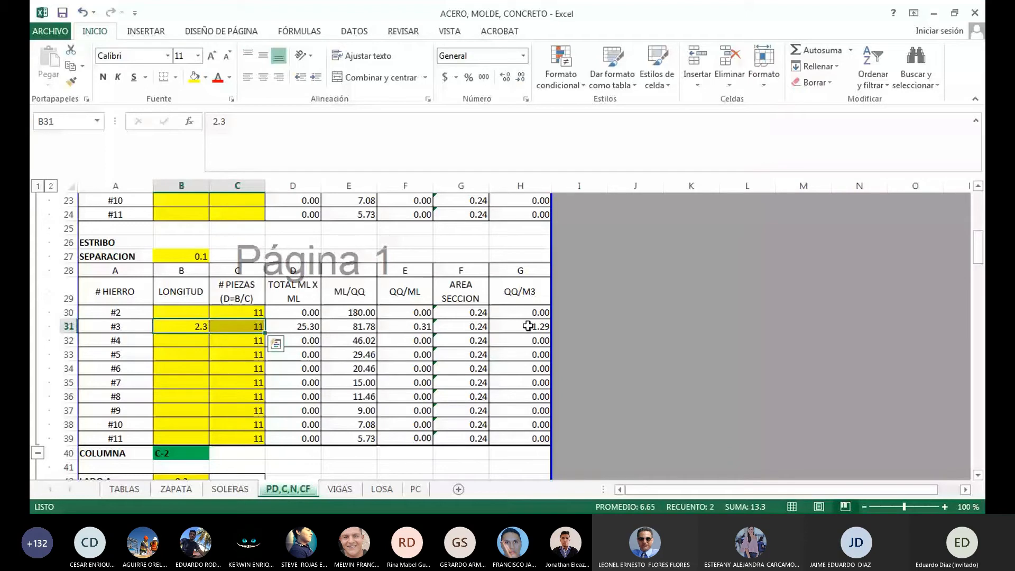
Step: Highlight the QQ/M3 cell of the #3 stirrup with a yellow fill, matching the highlighted longitudinal bar cells
{"action": "left_click", "coordinate": [528, 326]}
{"action": "scroll", "coordinate": [457, 255], "scroll_direction": "up", "scroll_amount": 3}
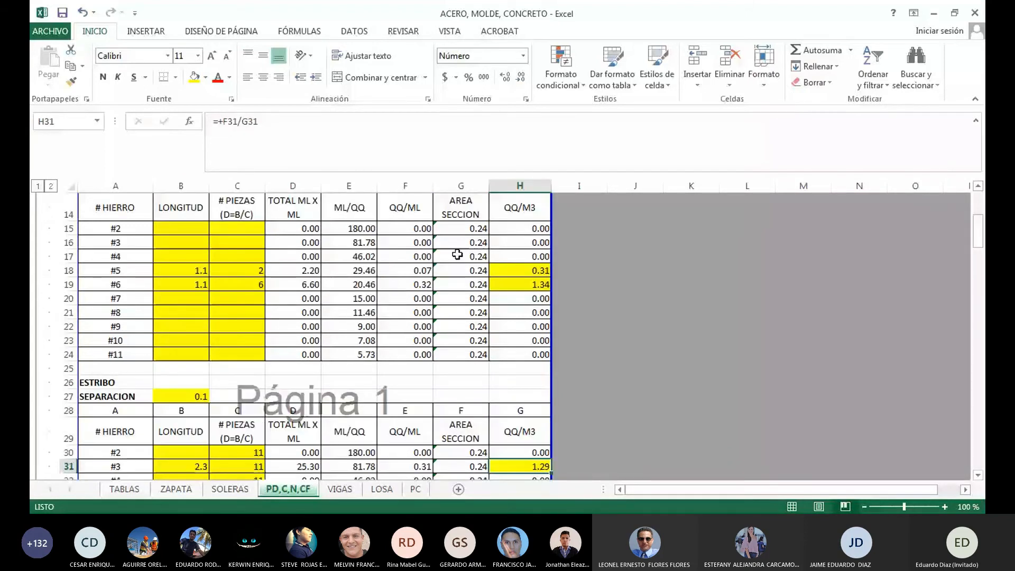
{"action": "scroll", "coordinate": [457, 254], "scroll_direction": "down", "scroll_amount": 2}
{"action": "left_click", "coordinate": [567, 365]}
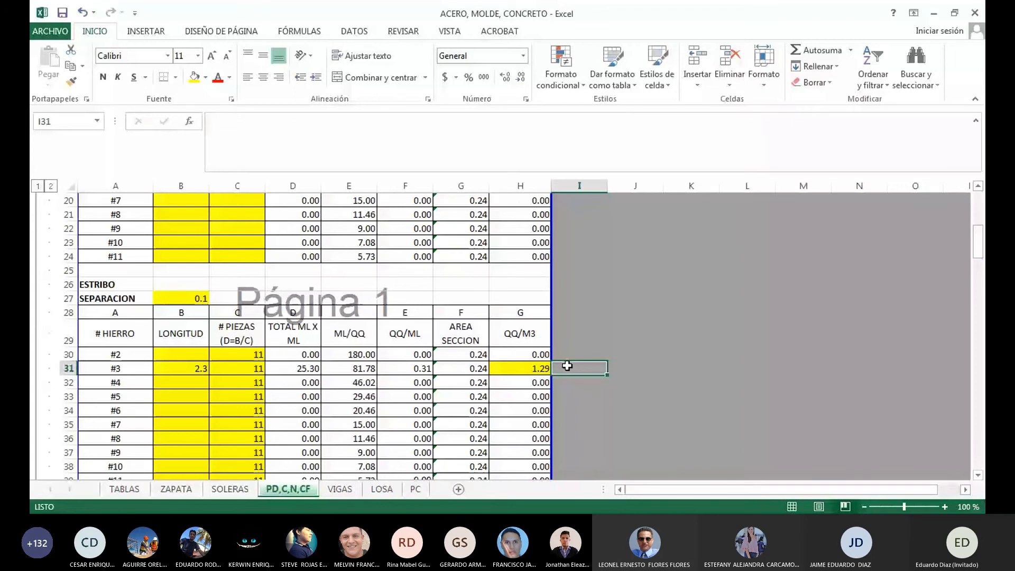
{"action": "left_click", "coordinate": [545, 368]}
{"action": "scroll", "coordinate": [548, 388], "scroll_direction": "up", "scroll_amount": 1}
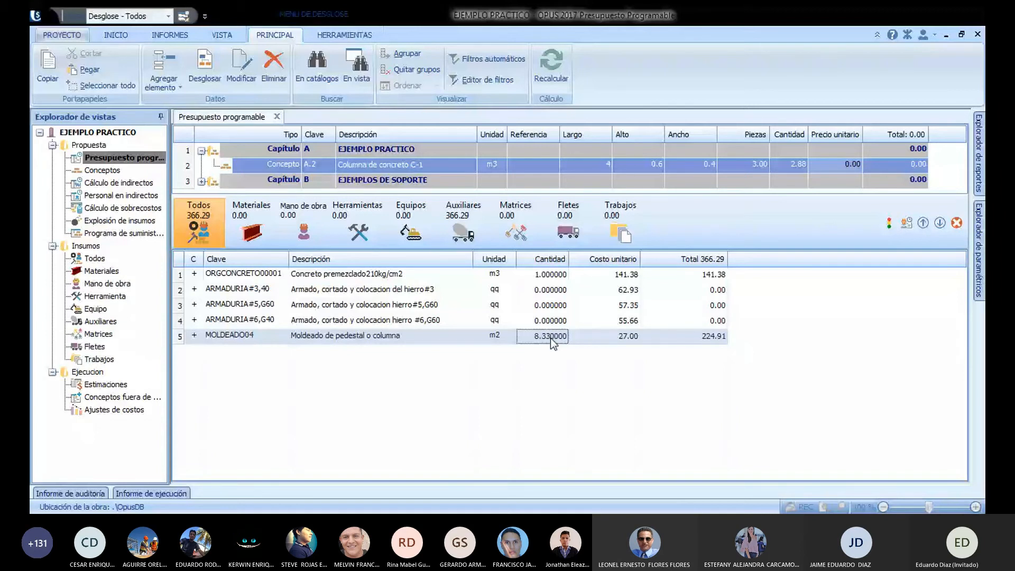
Step: Switch to OPUS and set the quantity of ARMADURIA#3,40 to 1.29 in C-1's breakdown
{"action": "left_click", "coordinate": [550, 324]}
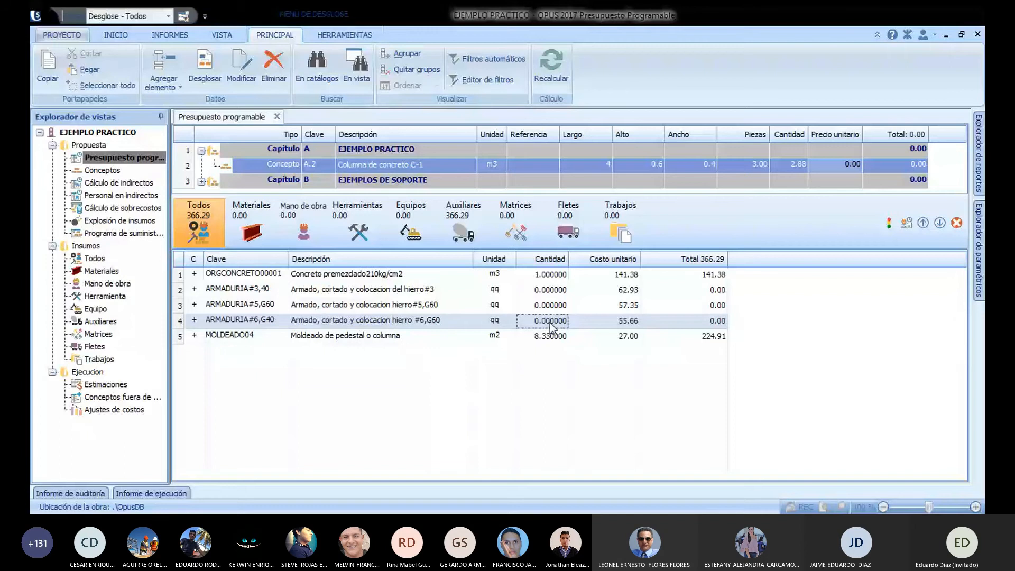
{"action": "key", "text": "Up"}
{"action": "key", "text": "Up"}
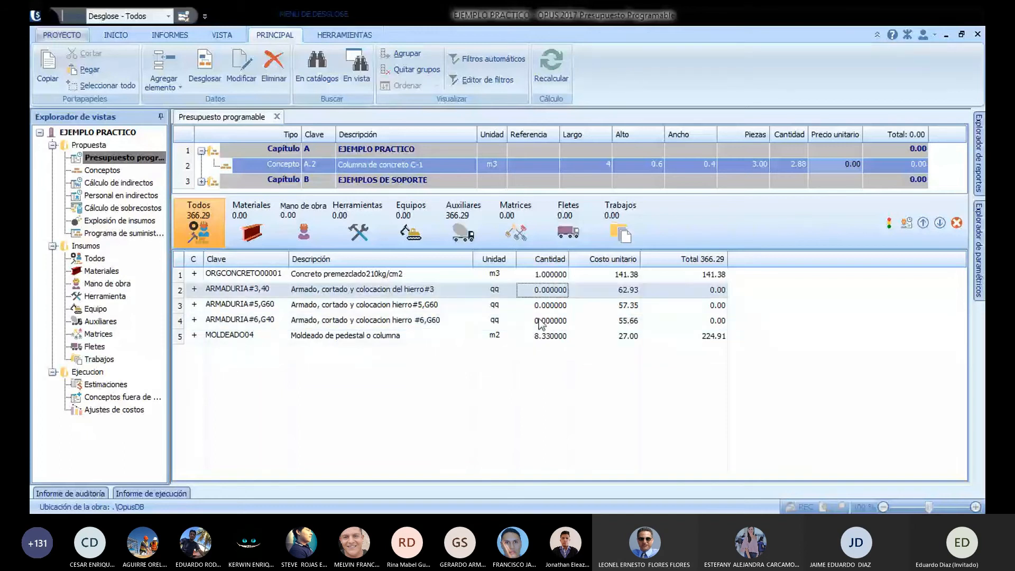
{"action": "type", "text": "1.29"}
{"action": "key", "text": "Return"}
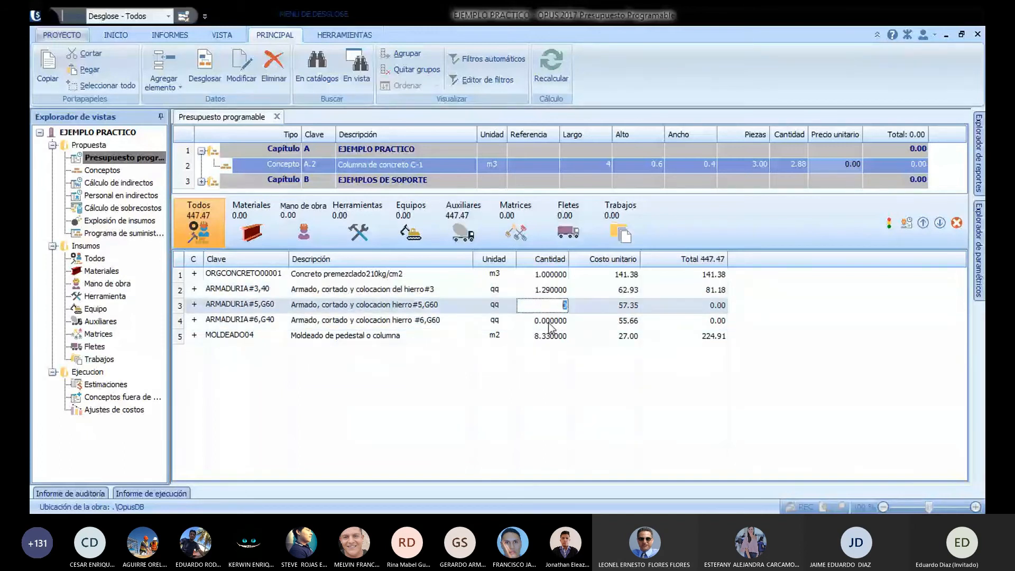
Step: Check the yields in the workbook, and set the quantities of ARMADURIA#5,G60 to 0.31 and ARMADURIA#6,G40 to 1.34
{"action": "key", "text": "alt+Tab"}
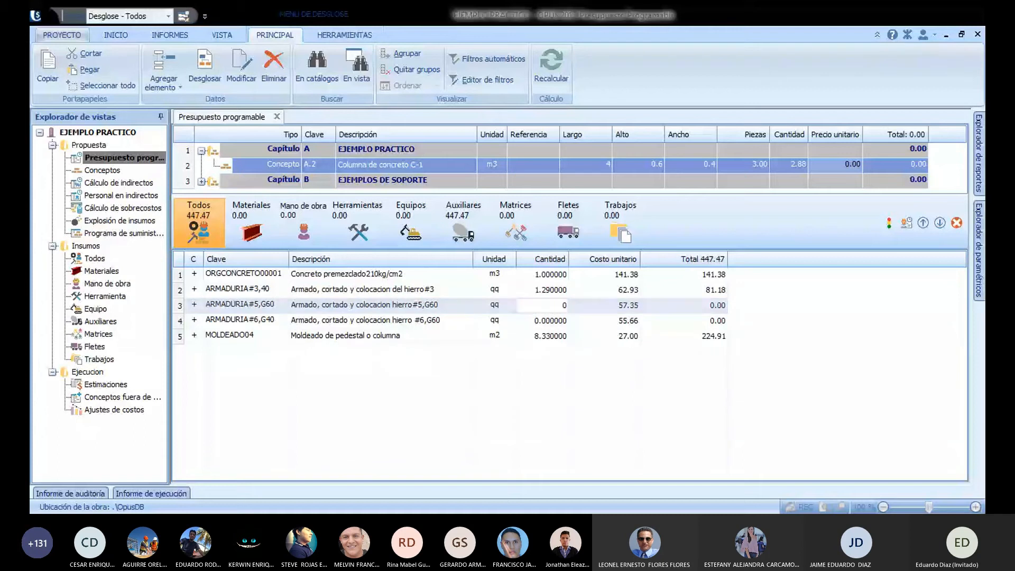
{"action": "key", "text": "alt+Tab"}
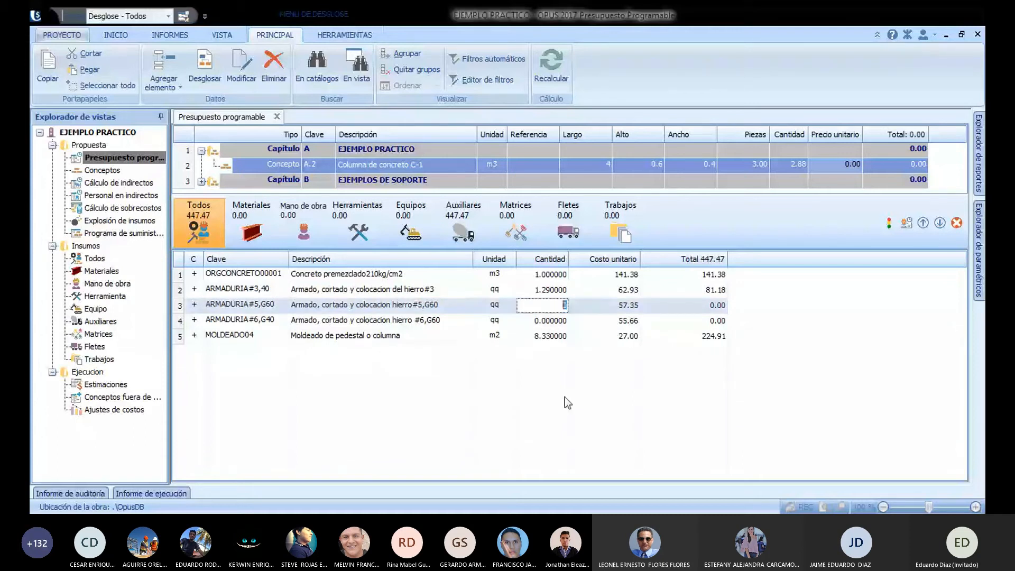
{"action": "type", "text": "0.31"}
{"action": "key", "text": "Return"}
{"action": "key", "text": "alt+Tab"}
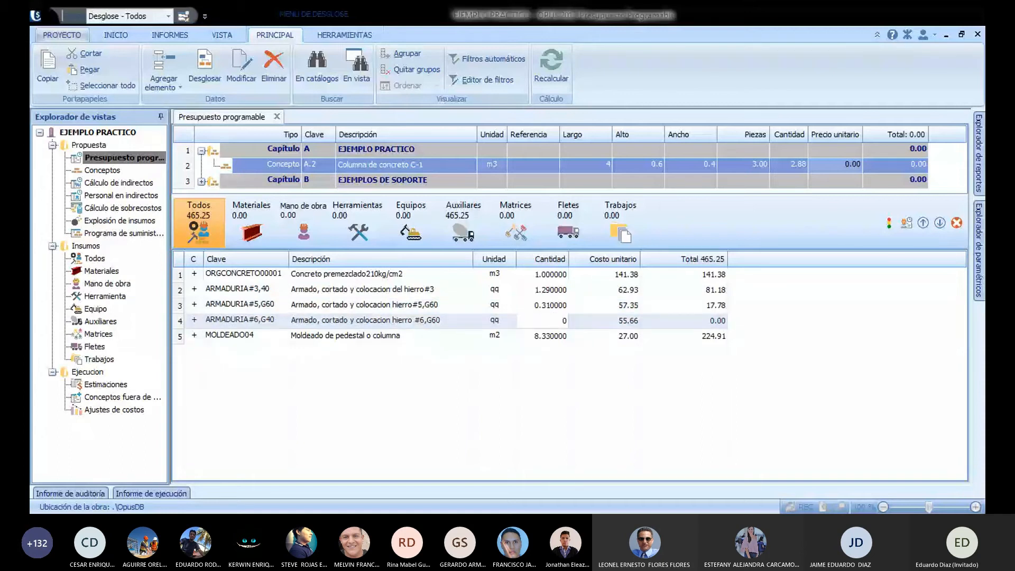
{"action": "key", "text": "alt+Tab"}
{"action": "type", "text": "1.34"}
{"action": "key", "text": "Return"}
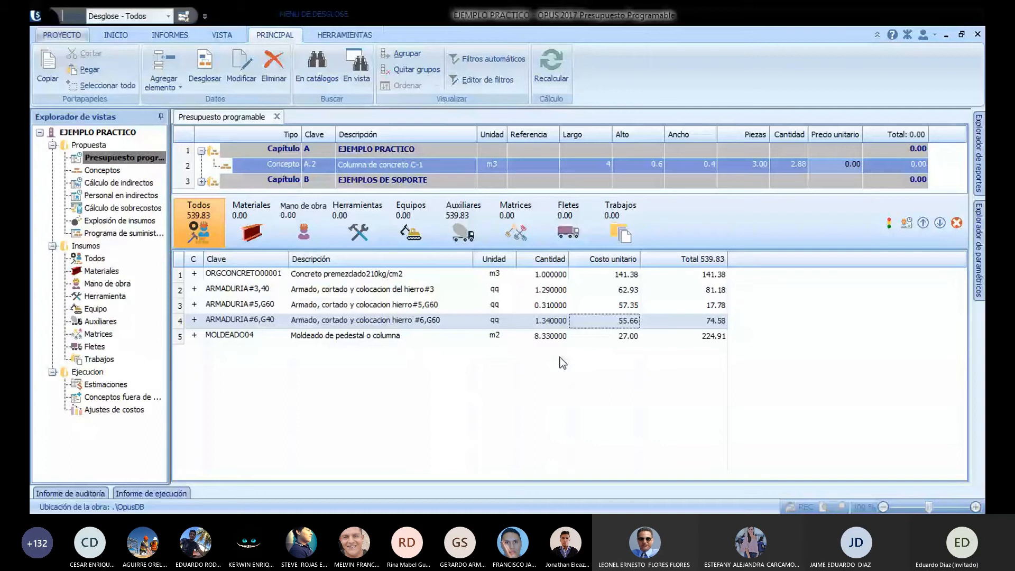
{"action": "key", "text": "Return"}
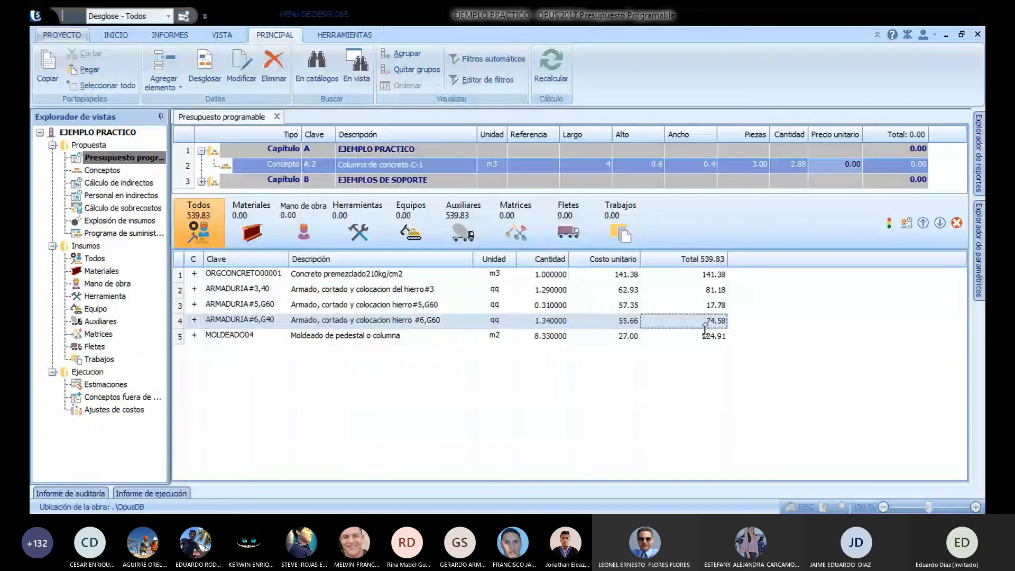
Step: Close the breakdown of Columna de concreto C-1 and select its unit price in the budget sheet
{"action": "left_click", "coordinate": [693, 290]}
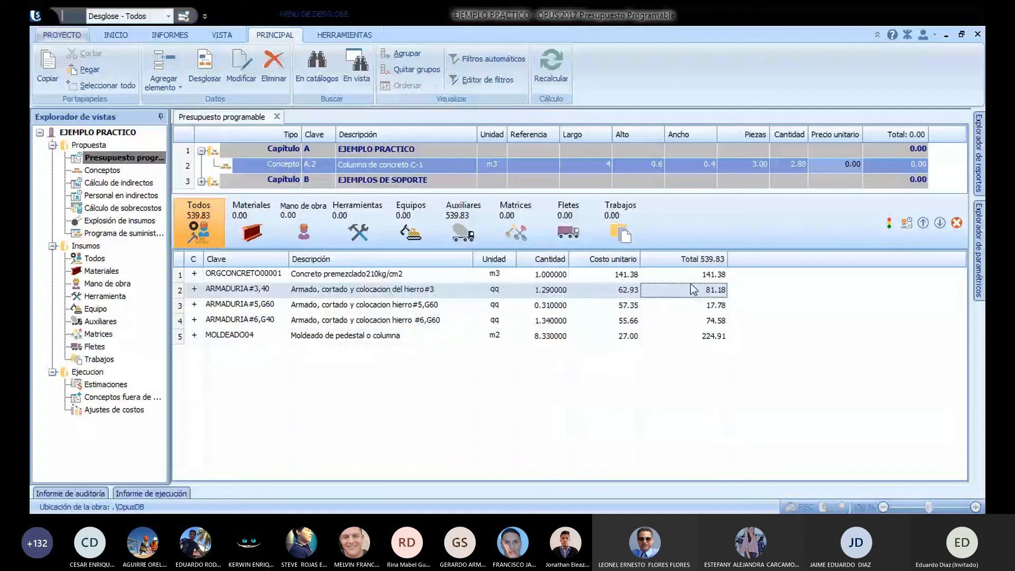
{"action": "left_click", "coordinate": [794, 300]}
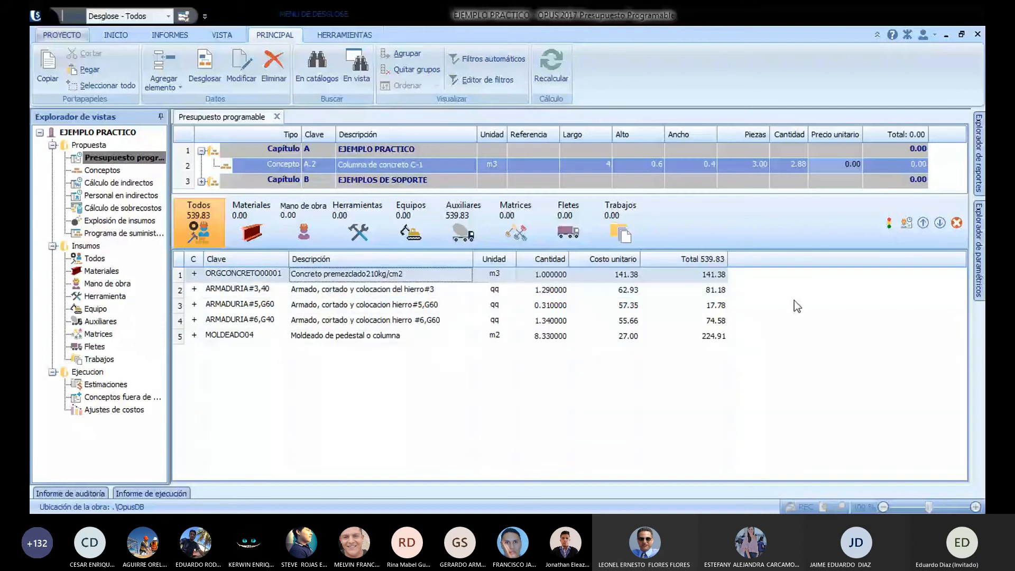
{"action": "left_click", "coordinate": [956, 223]}
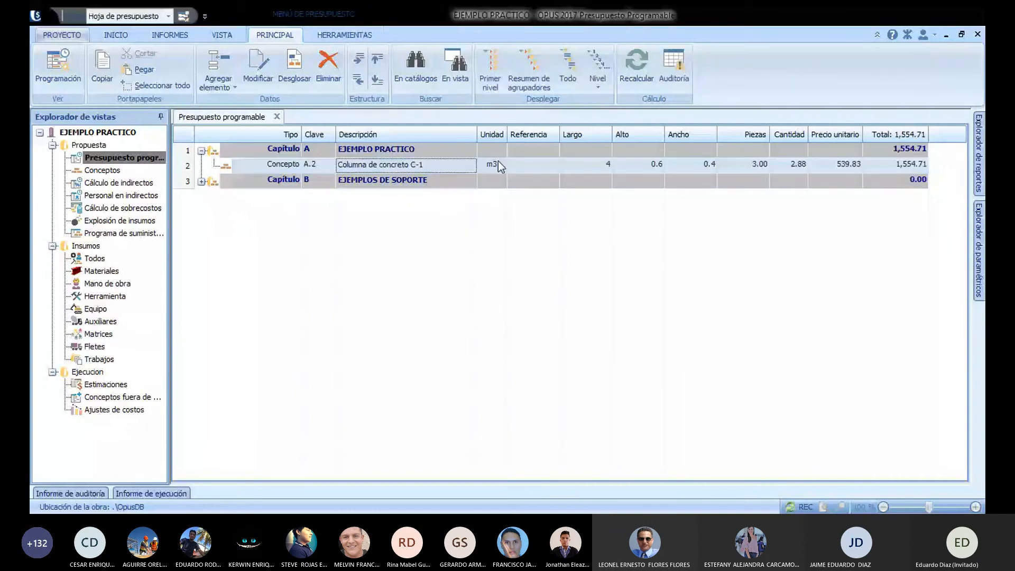
{"action": "left_click", "coordinate": [838, 164]}
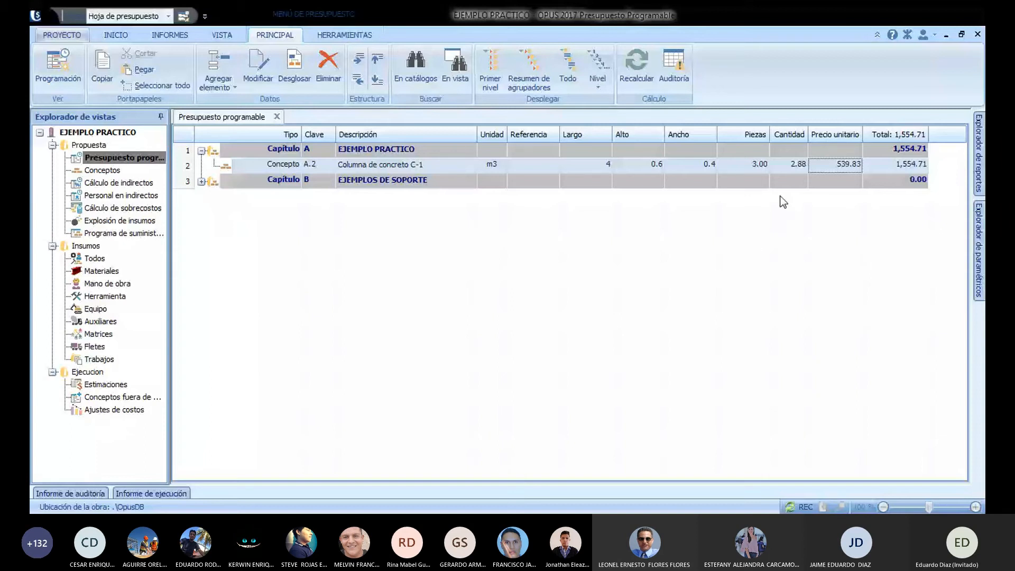
Step: Set the Largo of Columna de concreto C-1 to 100, keeping its other dimensions and pieces, and select its updated total
{"action": "key", "text": "Left"}
{"action": "key", "text": "Left"}
{"action": "key", "text": "Left"}
{"action": "key", "text": "Left"}
{"action": "key", "text": "Left"}
{"action": "type", "text": "100"}
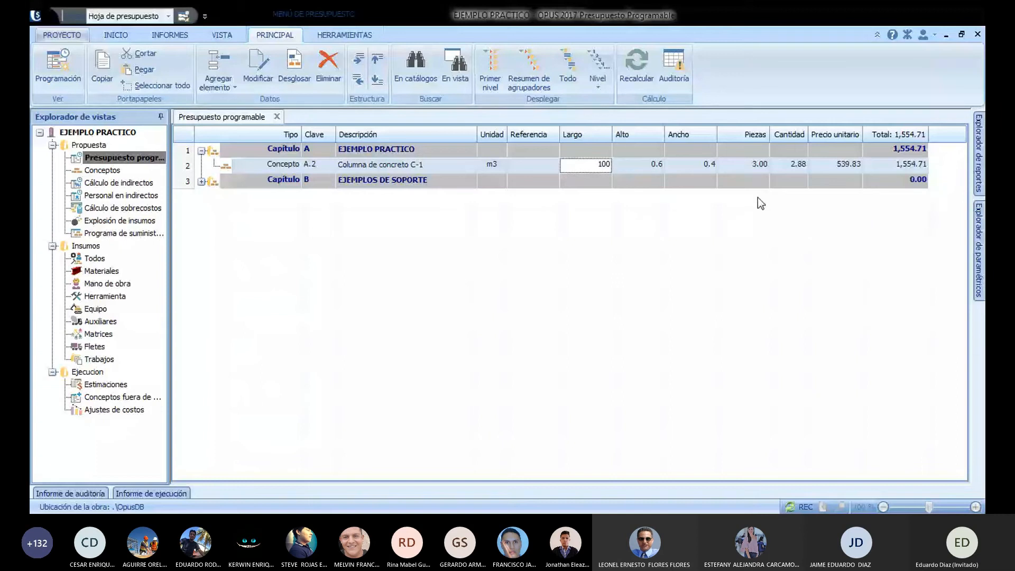
{"action": "key", "text": "Return"}
{"action": "key", "text": "Return"}
{"action": "key", "text": "Return"}
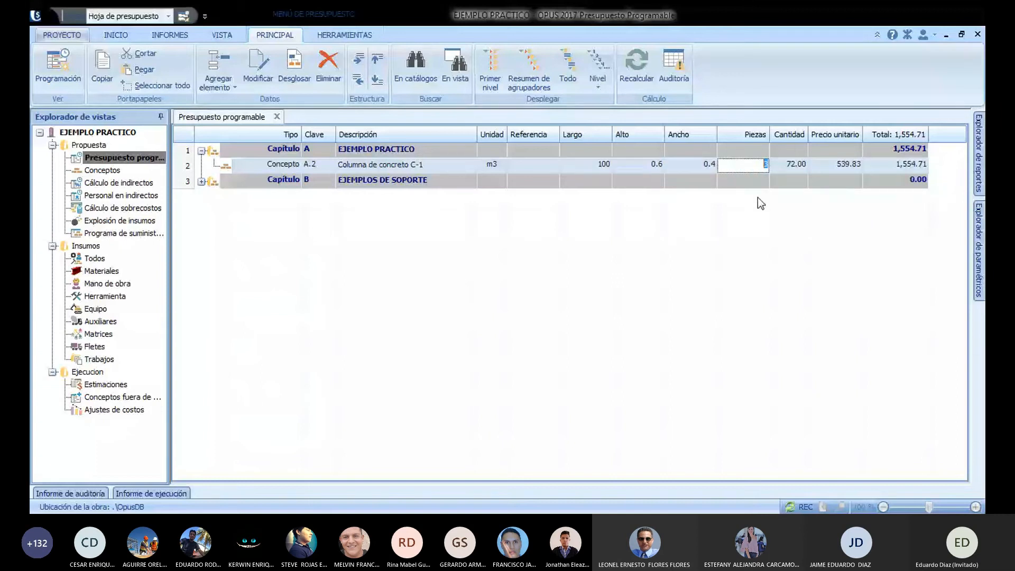
{"action": "key", "text": "Return"}
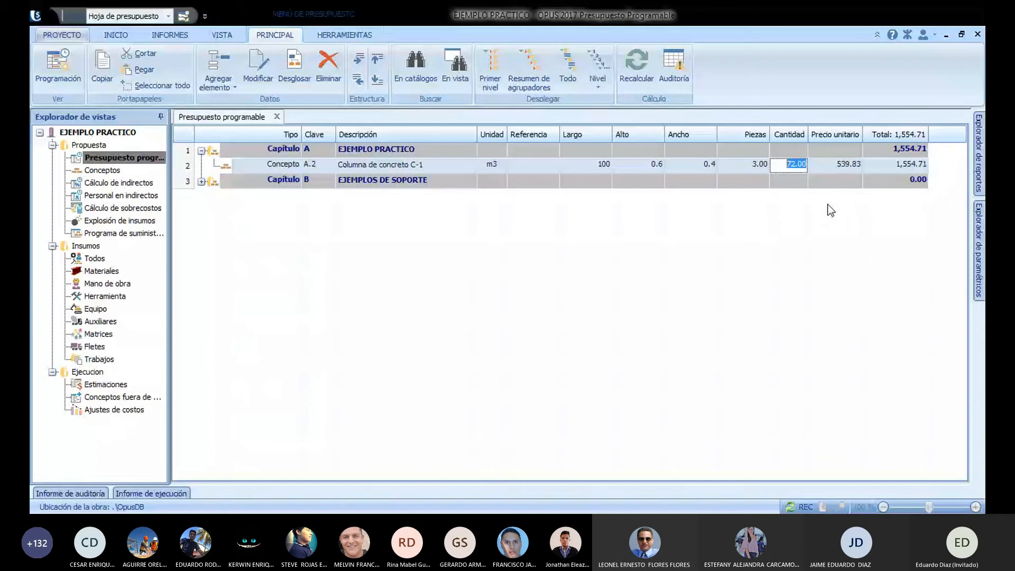
{"action": "key", "text": "Return"}
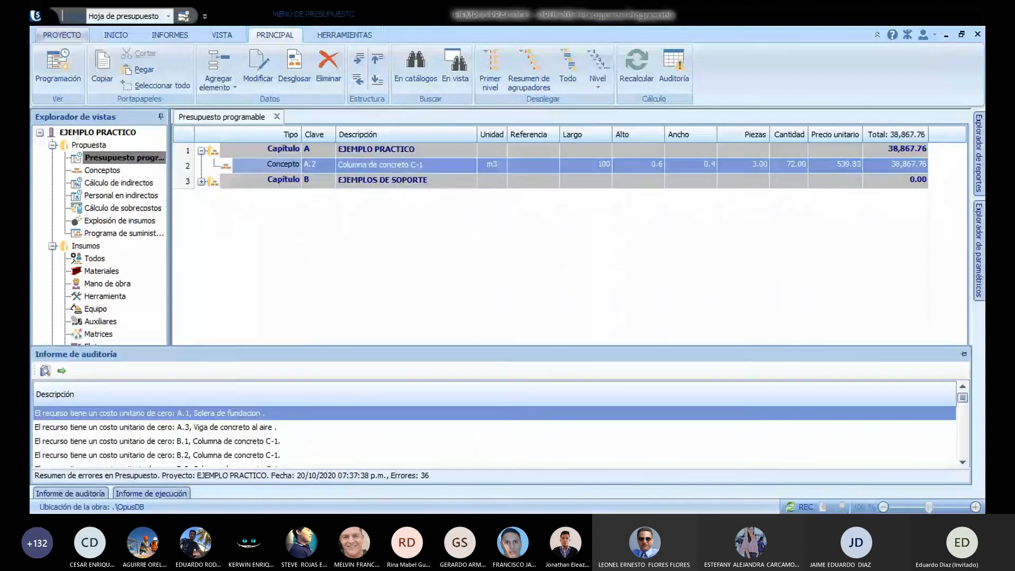
{"action": "left_click", "coordinate": [892, 166]}
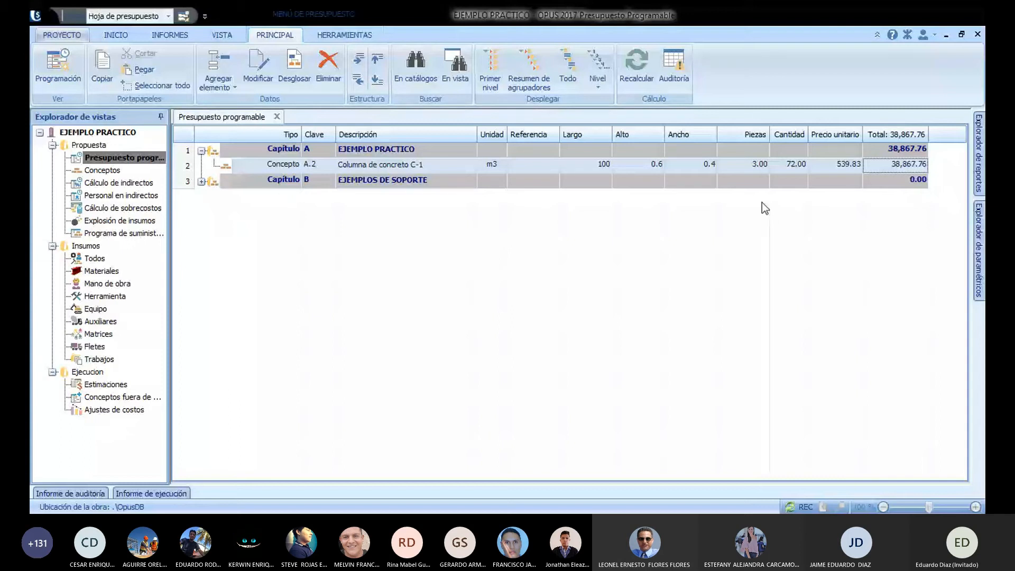
Step: Open the Explosión de insumos view and look through its Materiales and Mano de Obra groups
{"action": "key", "text": "Home"}
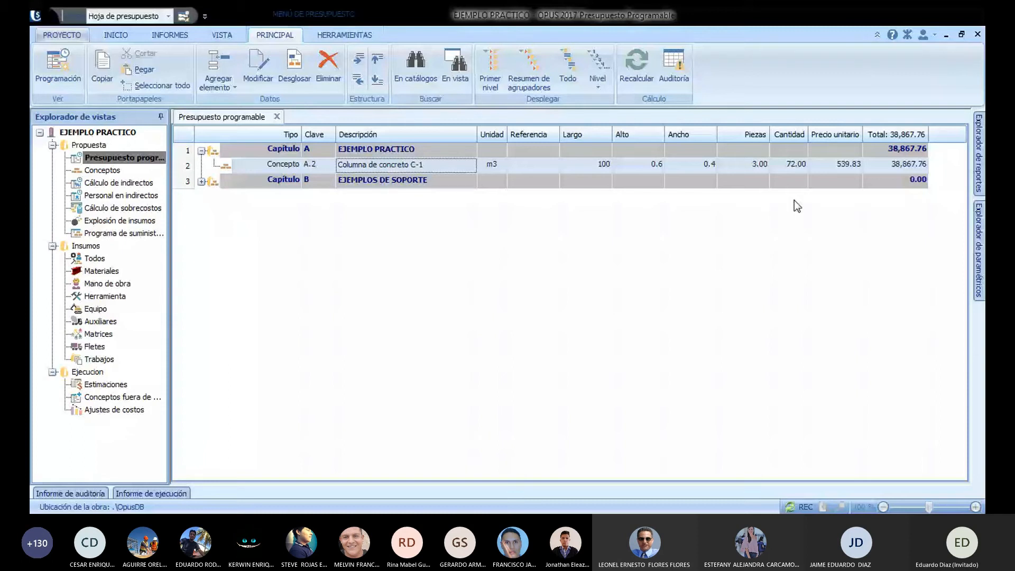
{"action": "left_click", "coordinate": [280, 168]}
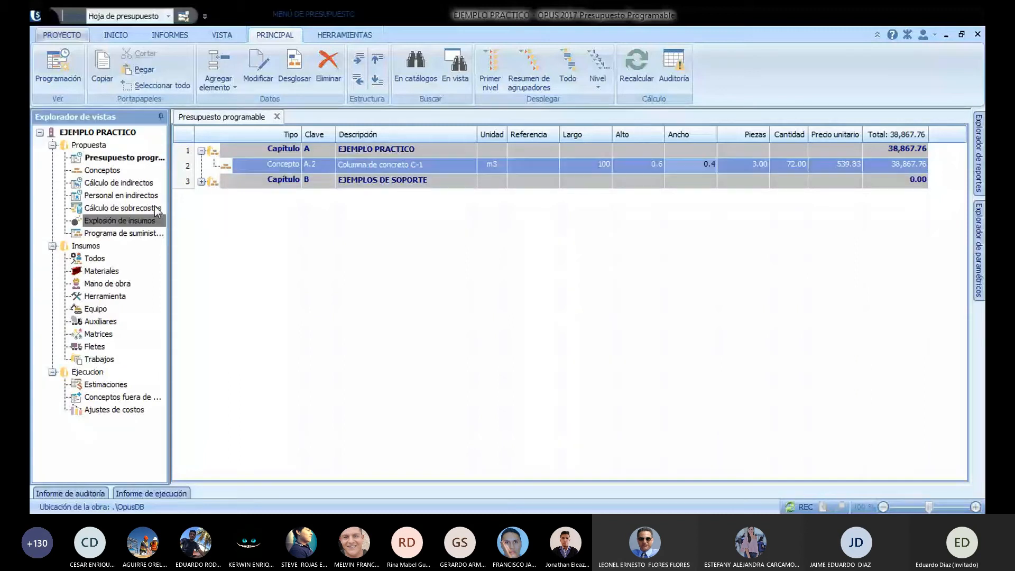
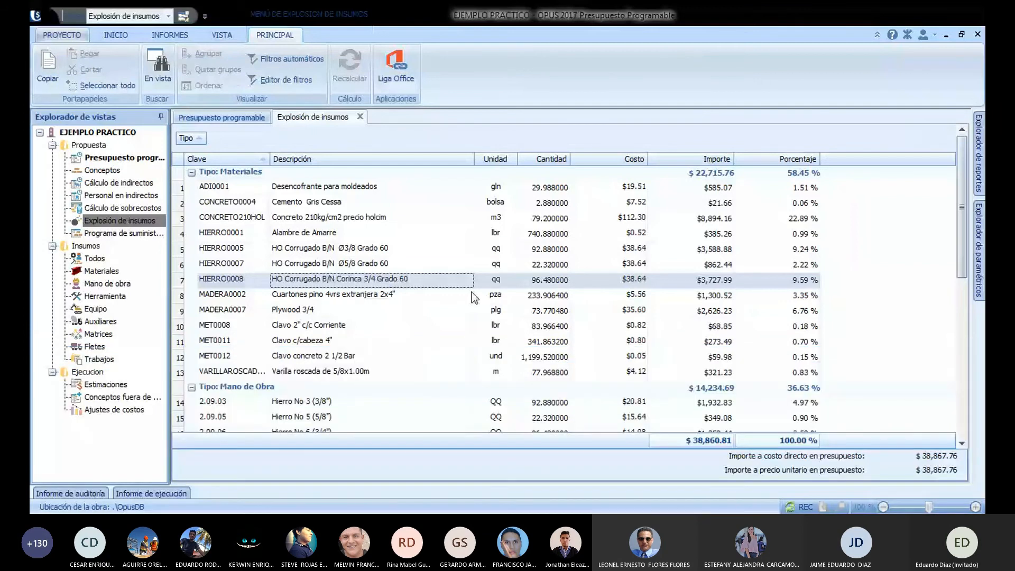
{"action": "scroll", "coordinate": [471, 291], "scroll_direction": "down", "scroll_amount": 3}
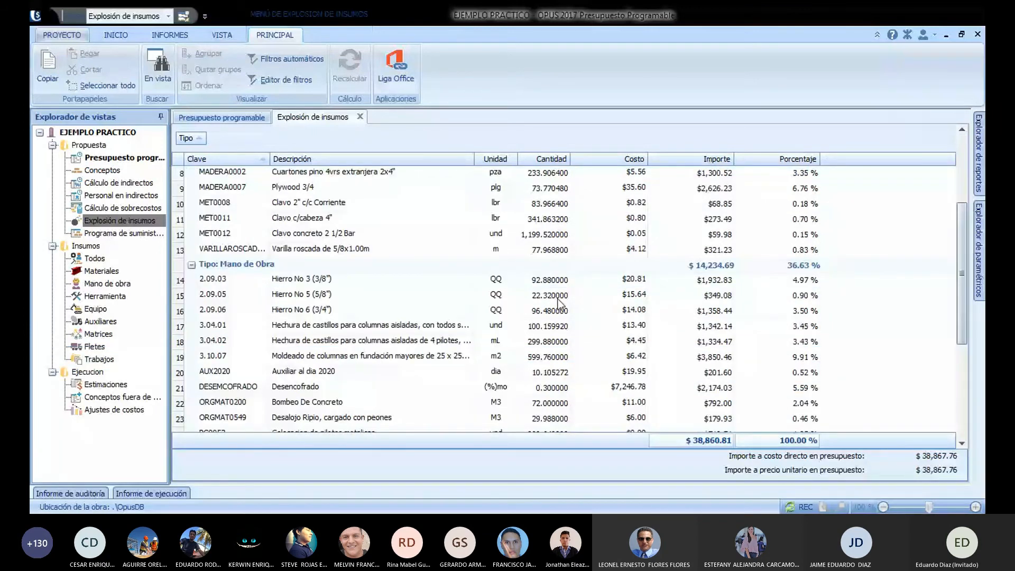
{"action": "scroll", "coordinate": [560, 302], "scroll_direction": "up", "scroll_amount": 3}
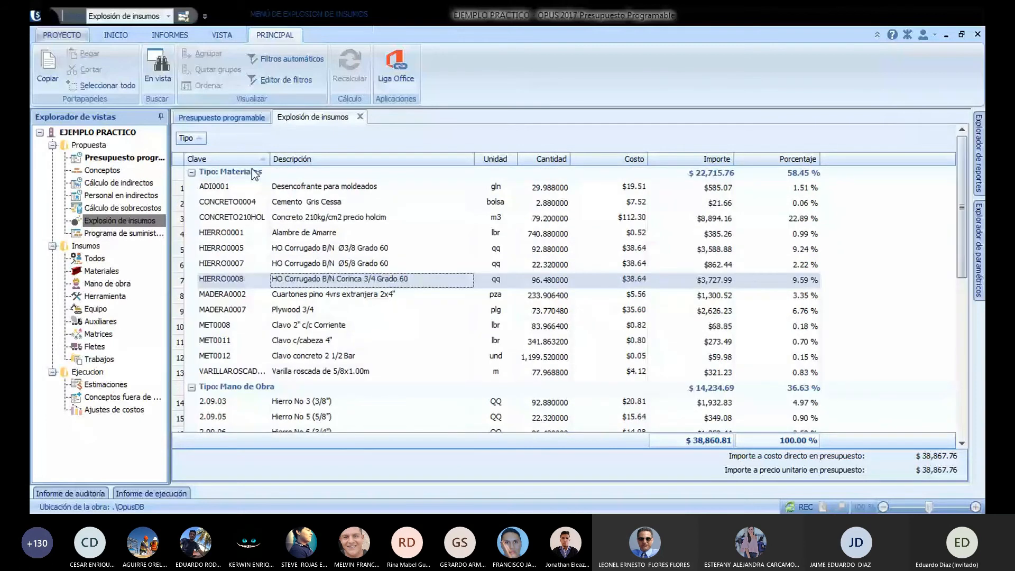
Step: Review the quantities in the Materiales group, including the 210 kg/cm2 concrete, 3/8 corrugated steel and 5/8 threaded rod
{"action": "left_click", "coordinate": [256, 173]}
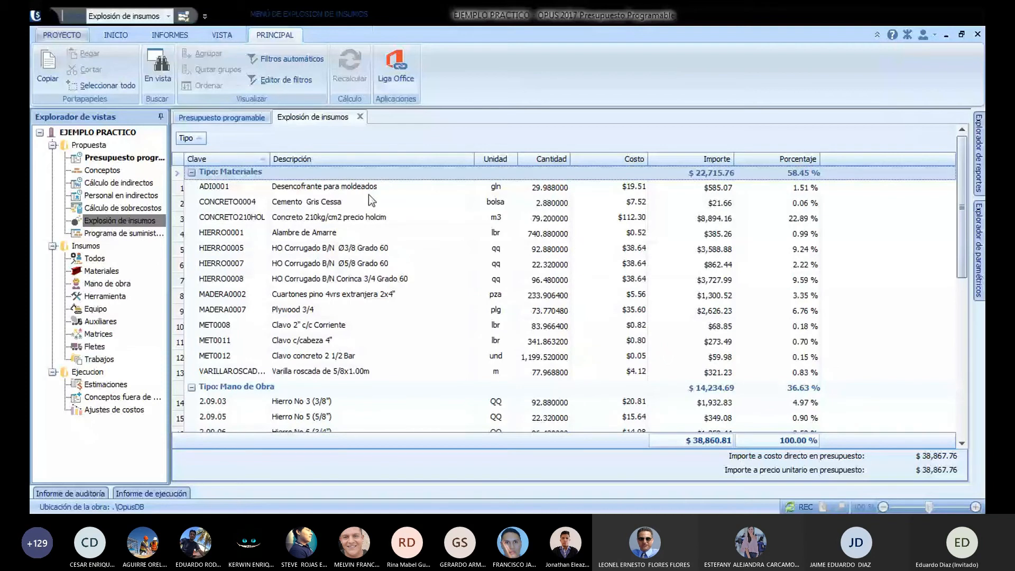
{"action": "key", "text": "Down"}
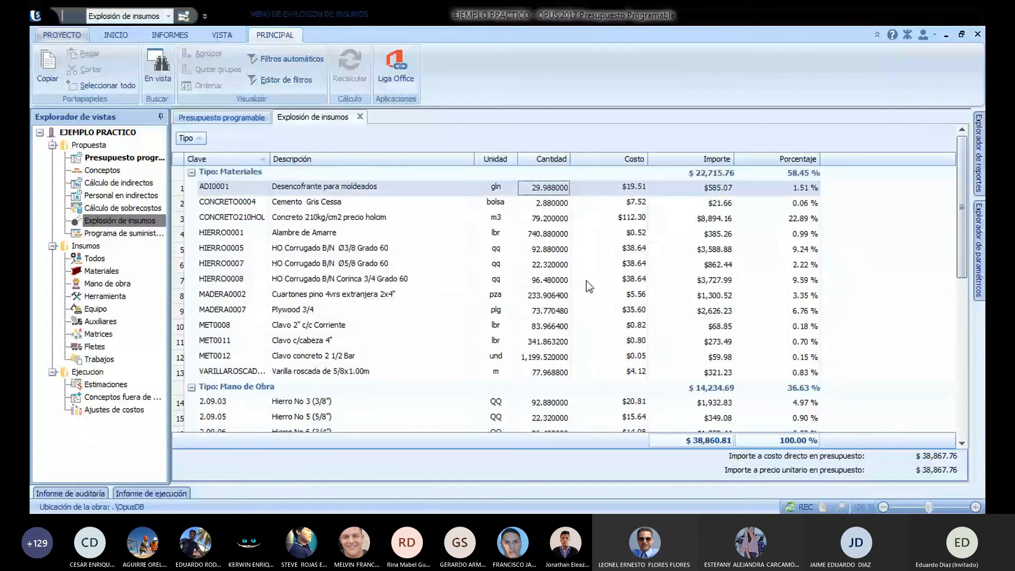
{"action": "left_click", "coordinate": [544, 222]}
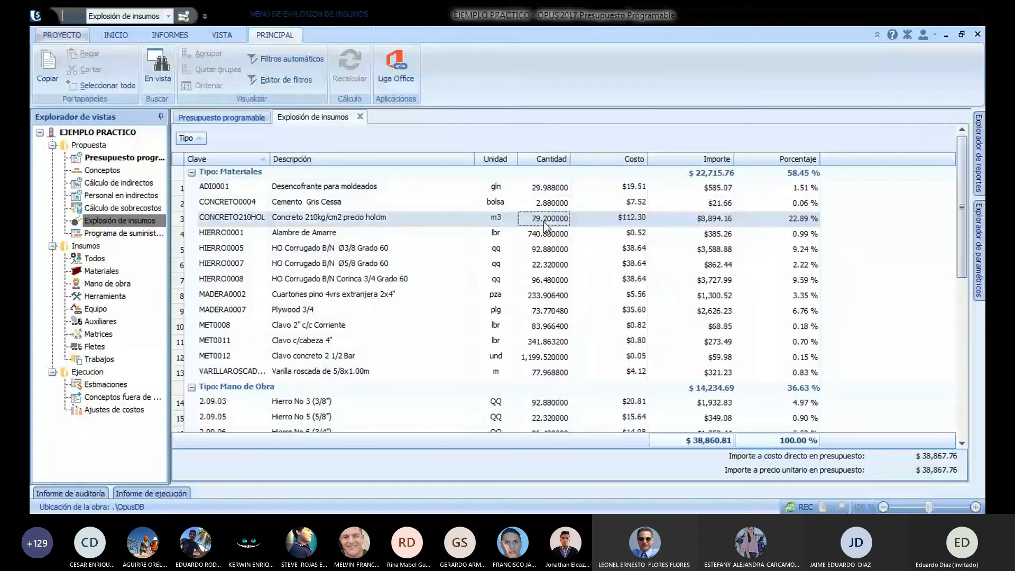
{"action": "left_click", "coordinate": [555, 249]}
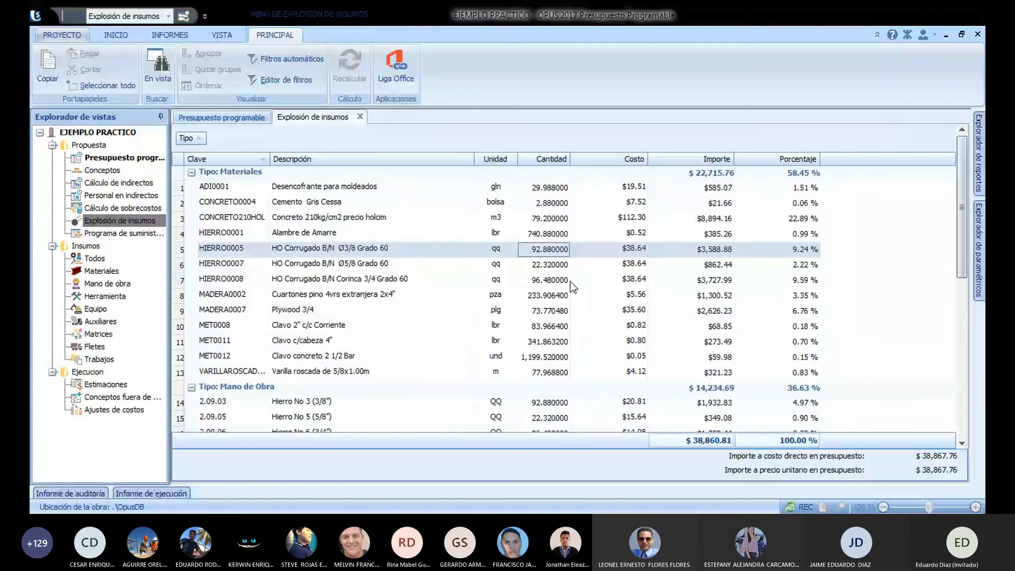
{"action": "left_click", "coordinate": [342, 373]}
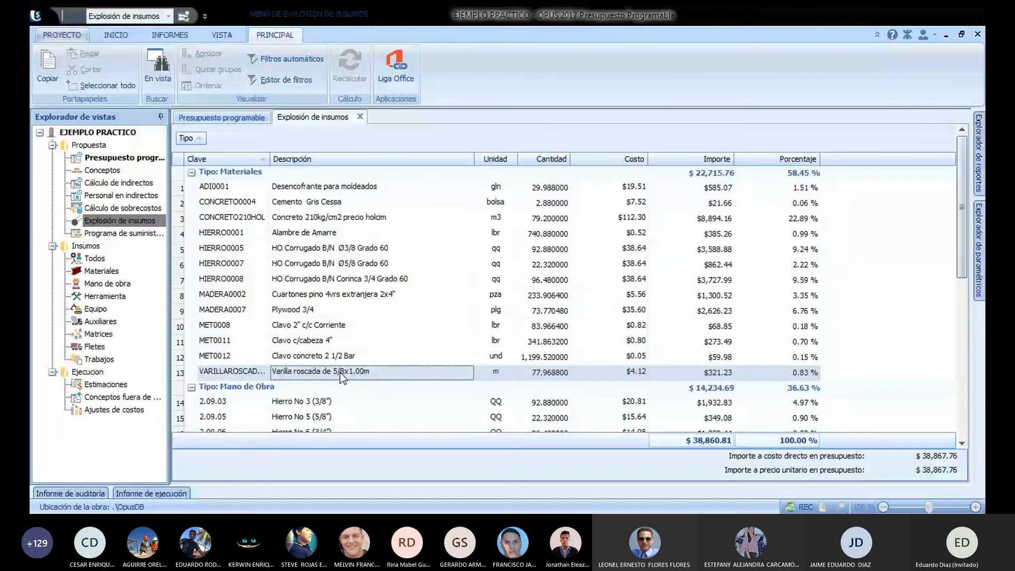
{"action": "left_click", "coordinate": [380, 249]}
{"action": "scroll", "coordinate": [427, 345], "scroll_direction": "down", "scroll_amount": 1}
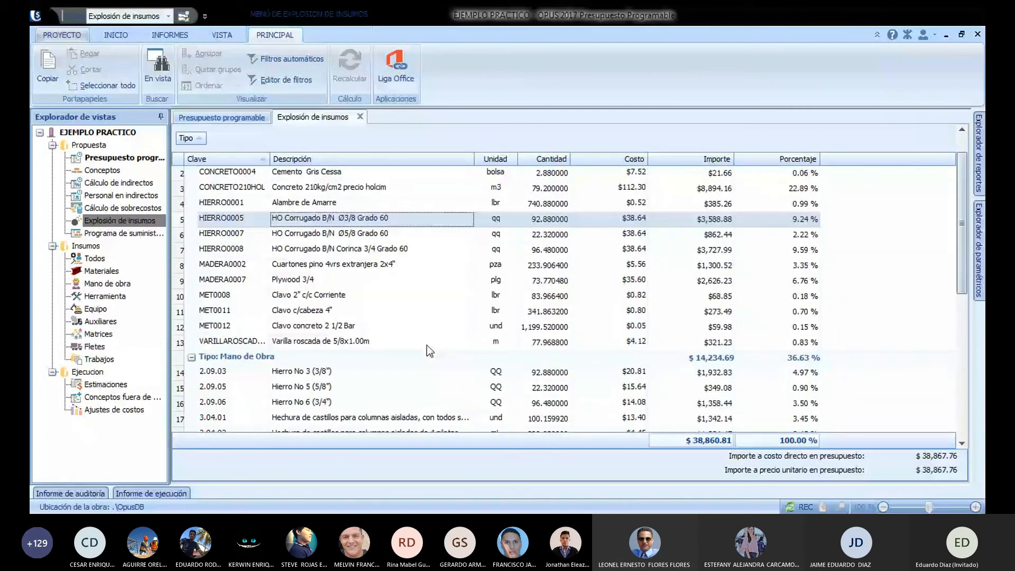
Step: Review the quantities, amounts and percentages of the Mano de Obra, Herramienta and Equipo groups in the resource explosion
{"action": "scroll", "coordinate": [427, 345], "scroll_direction": "down", "scroll_amount": 3}
{"action": "left_click", "coordinate": [363, 220]}
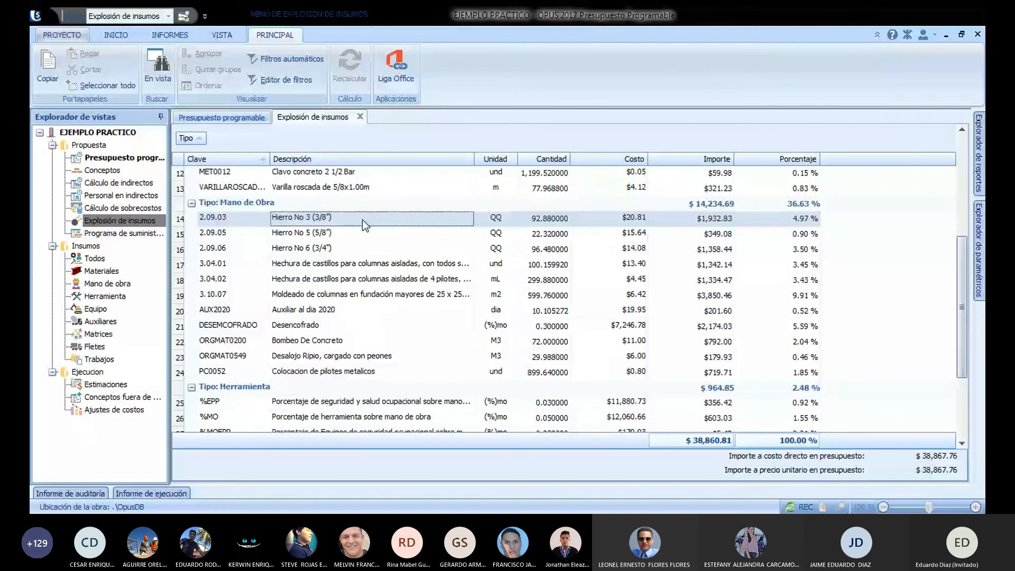
{"action": "left_click", "coordinate": [543, 235]}
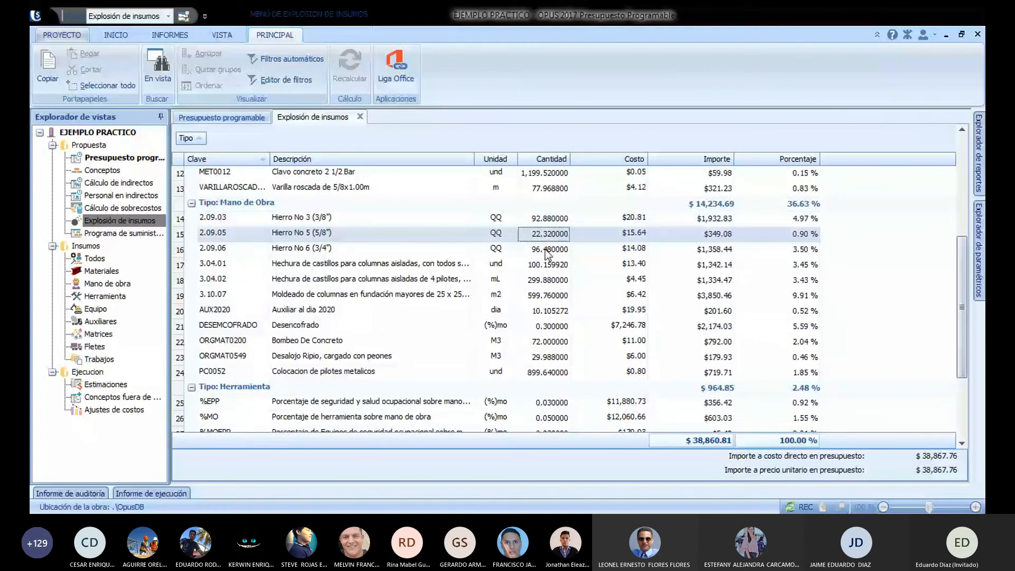
{"action": "left_click", "coordinate": [404, 315]}
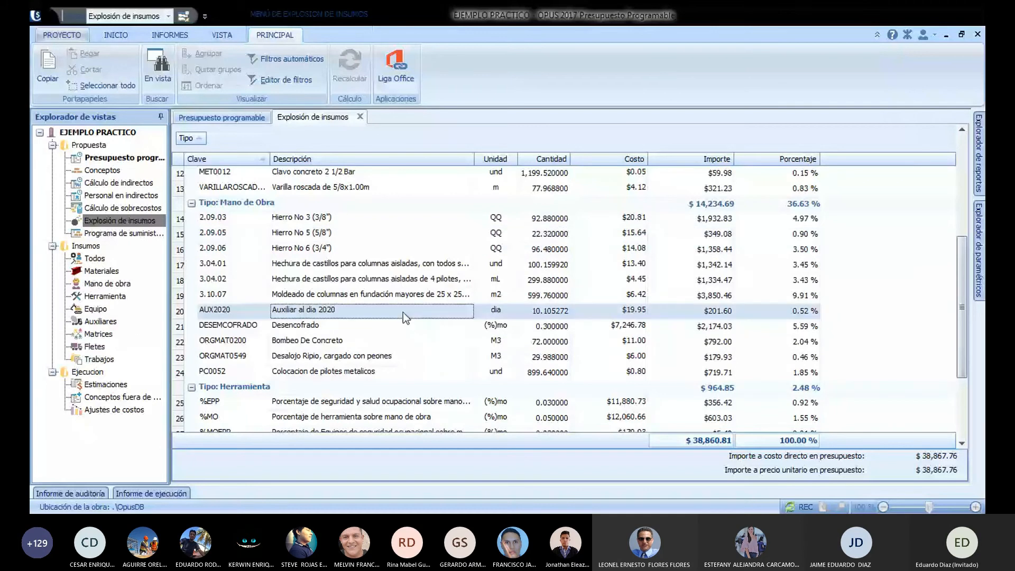
{"action": "scroll", "coordinate": [402, 312], "scroll_direction": "down", "scroll_amount": 2}
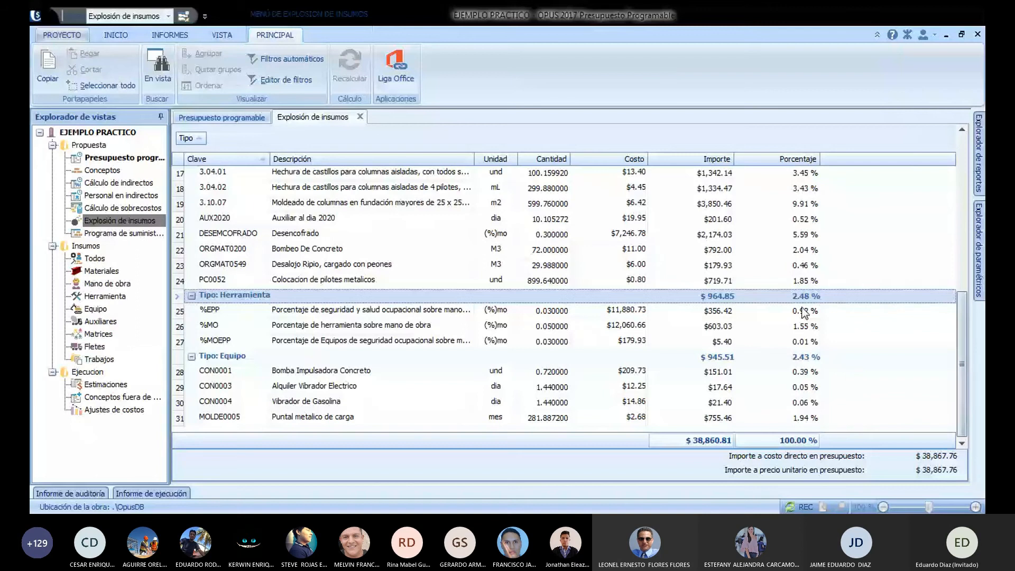
{"action": "scroll", "coordinate": [803, 312], "scroll_direction": "up", "scroll_amount": 4}
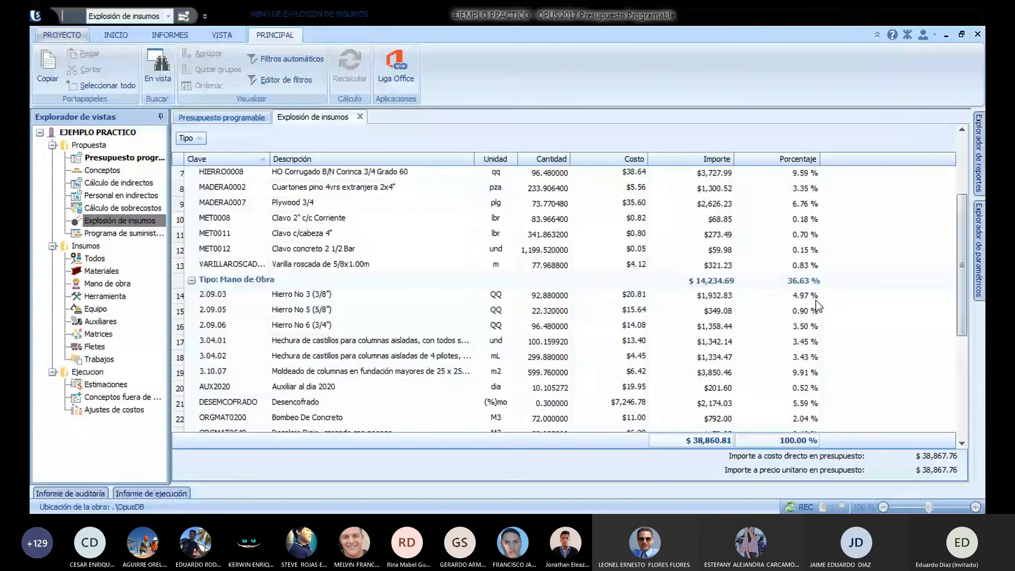
{"action": "scroll", "coordinate": [394, 378], "scroll_direction": "down", "scroll_amount": 4}
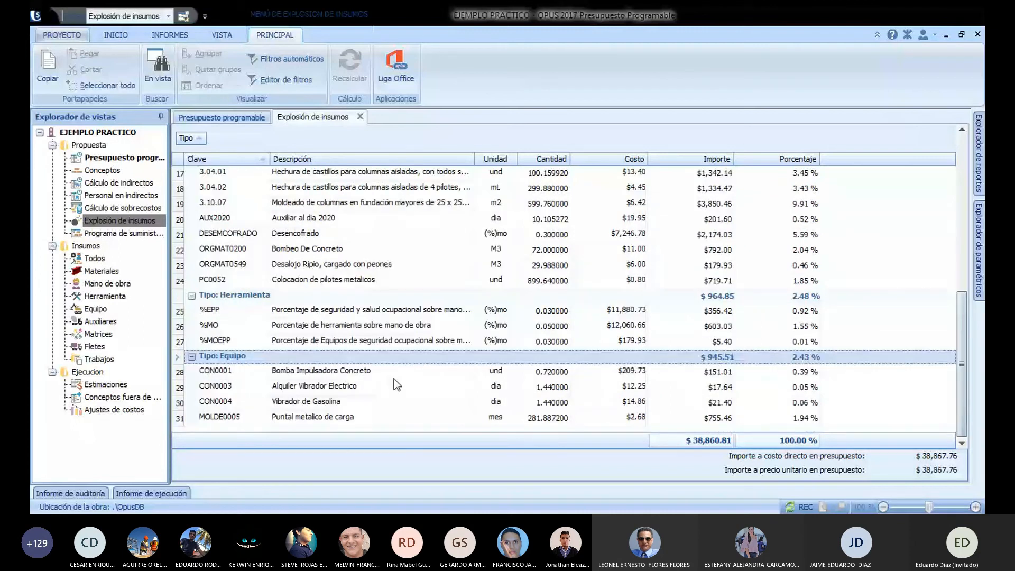
{"action": "key", "text": "Down"}
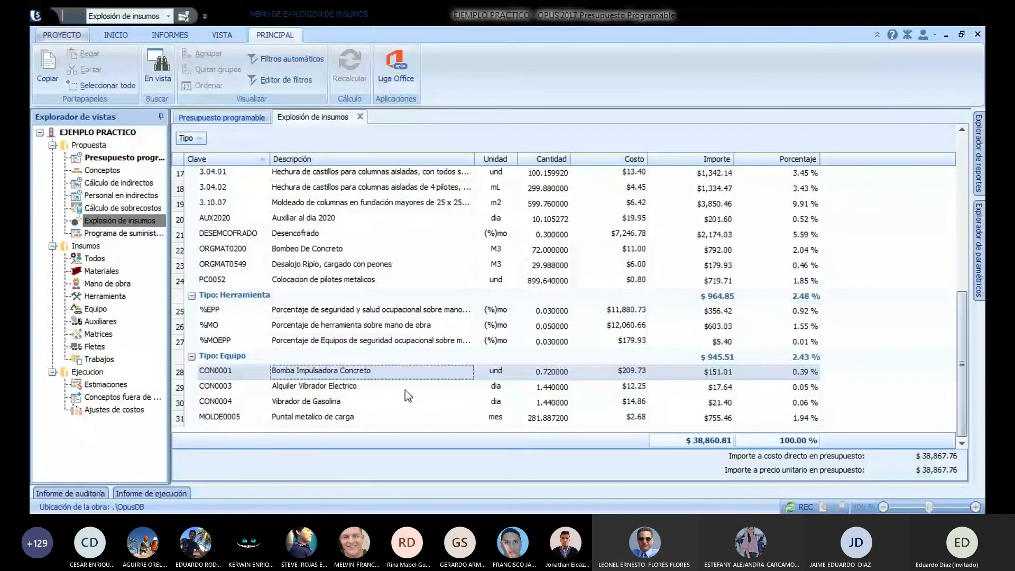
{"action": "scroll", "coordinate": [405, 389], "scroll_direction": "up", "scroll_amount": 6}
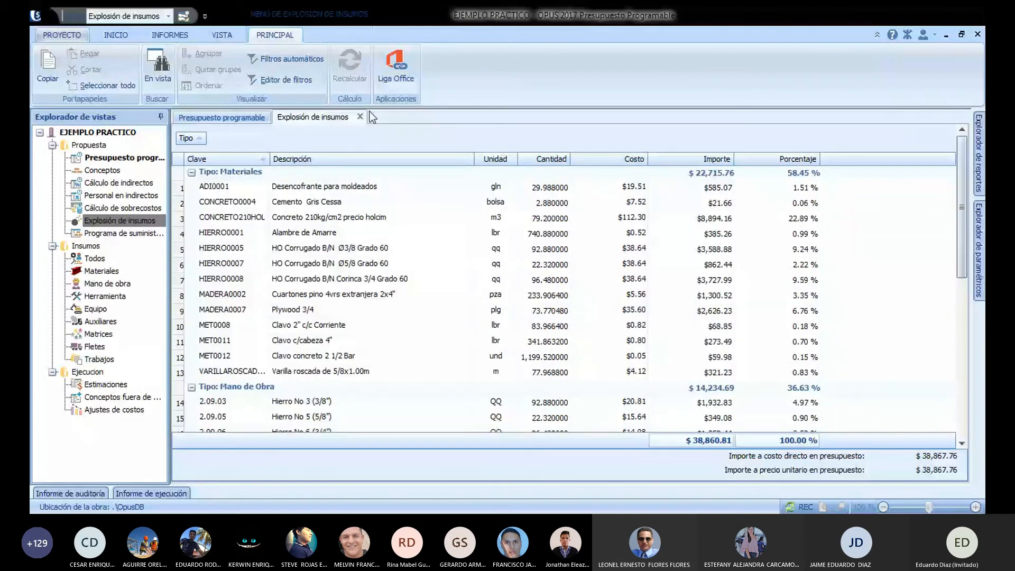
Step: Close the Explosión de insumos view and select the Largo of Columna de concreto C-1 in the budget sheet
{"action": "left_click", "coordinate": [360, 117]}
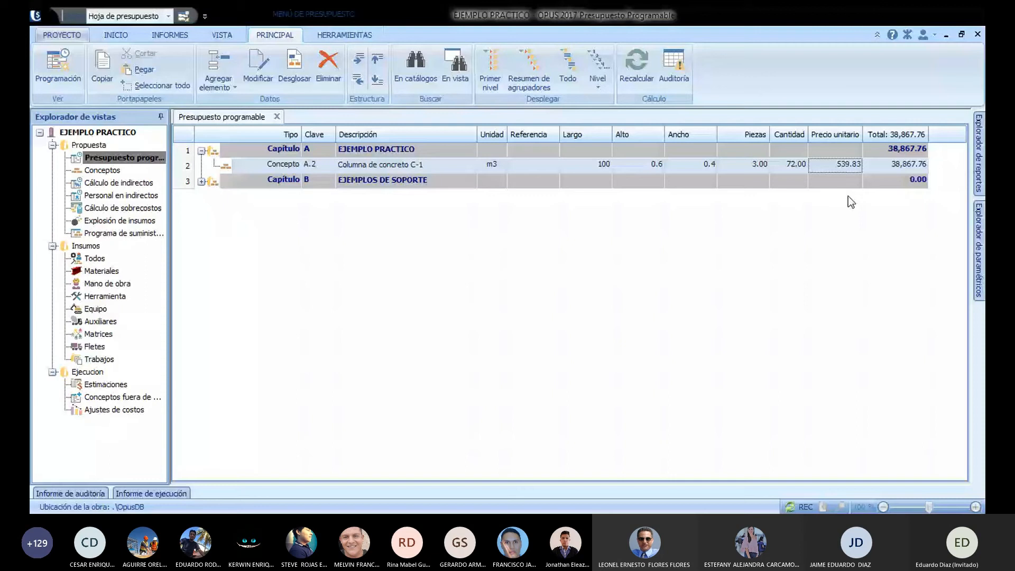
{"action": "left_click", "coordinate": [587, 164]}
{"action": "left_click", "coordinate": [318, 164]}
{"action": "left_click", "coordinate": [586, 165]}
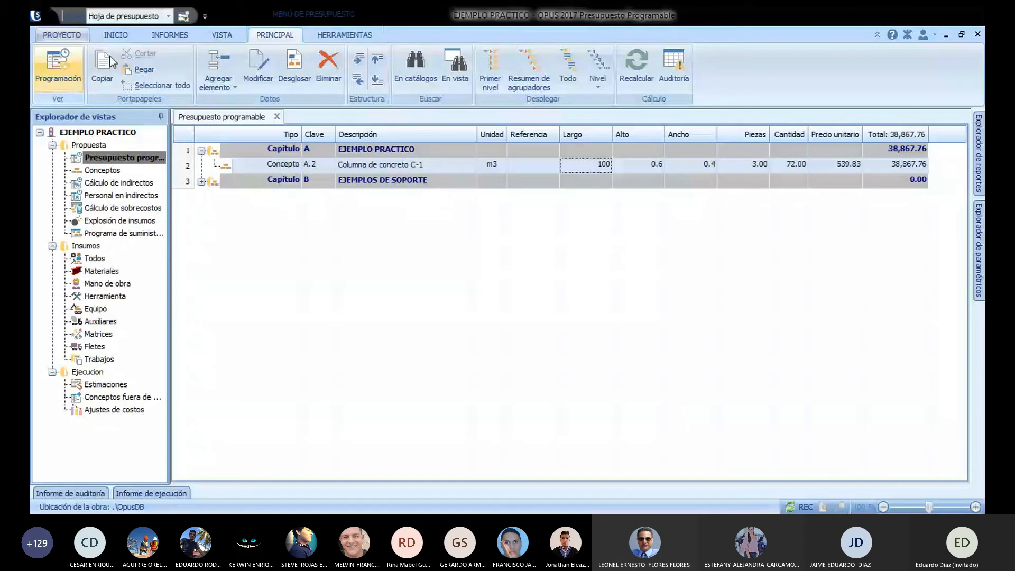
Step: Expand the EJEMPLOS DE SOPORTE chapter and, in the breakdown of Columna de concreto C-2, set the concrete to 1 and the #3 steel to 2
{"action": "left_click", "coordinate": [202, 181]}
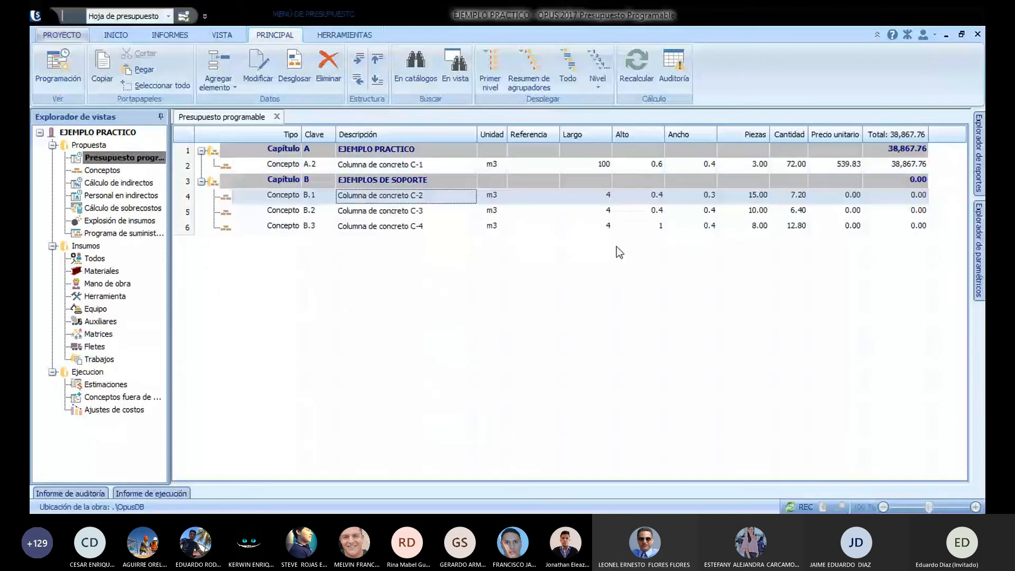
{"action": "key", "text": "F4"}
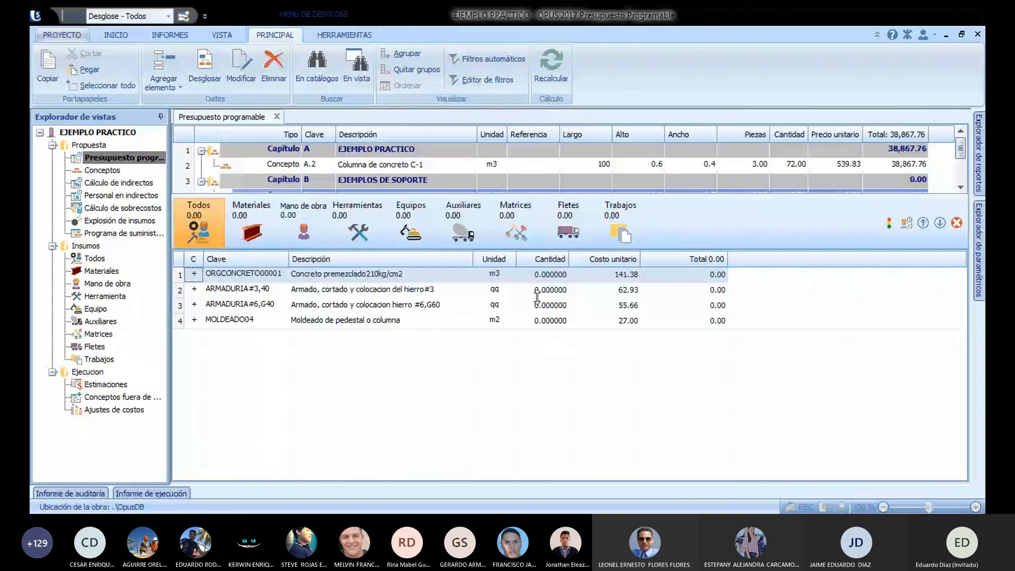
{"action": "left_click", "coordinate": [542, 274]}
{"action": "type", "text": "1"}
{"action": "key", "text": "Return"}
{"action": "type", "text": "2"}
{"action": "key", "text": "Return"}
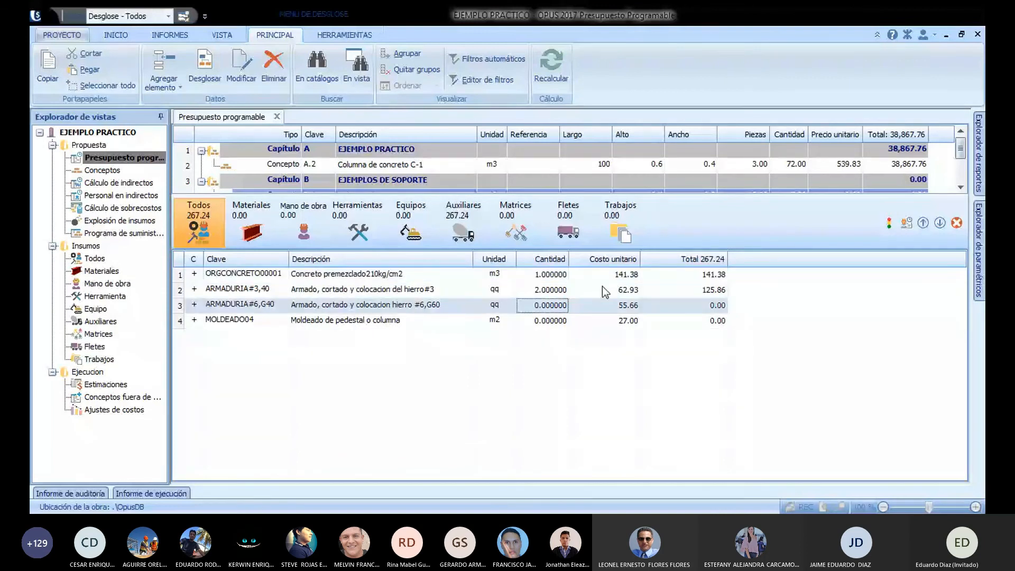
Step: Set the #6 steel to 3 and the Moldeado to 4 in the C-2 breakdown, and return to the budget sheet
{"action": "type", "text": "3"}
{"action": "key", "text": "Return"}
{"action": "type", "text": "4"}
{"action": "key", "text": "Return"}
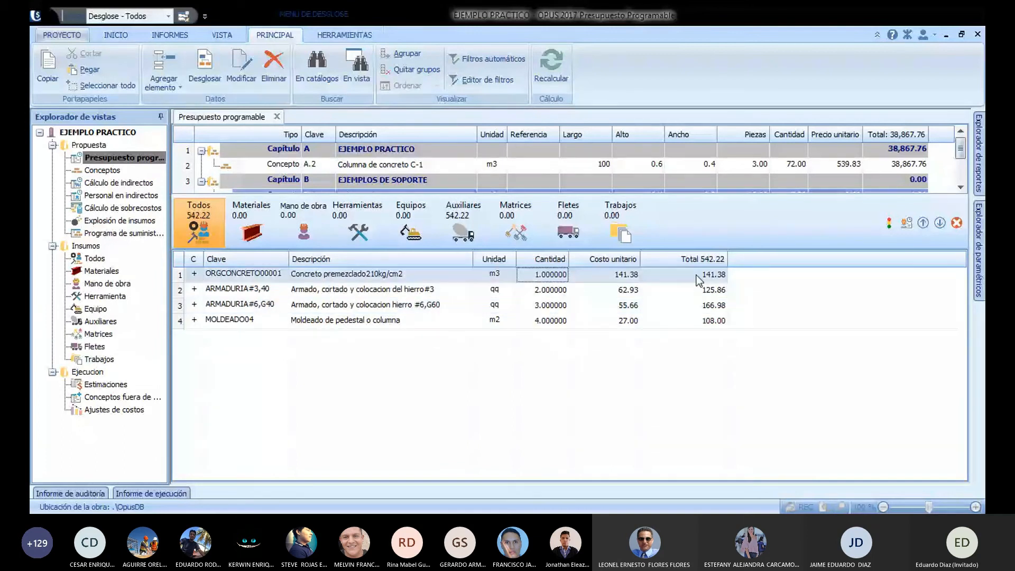
{"action": "left_click", "coordinate": [621, 322]}
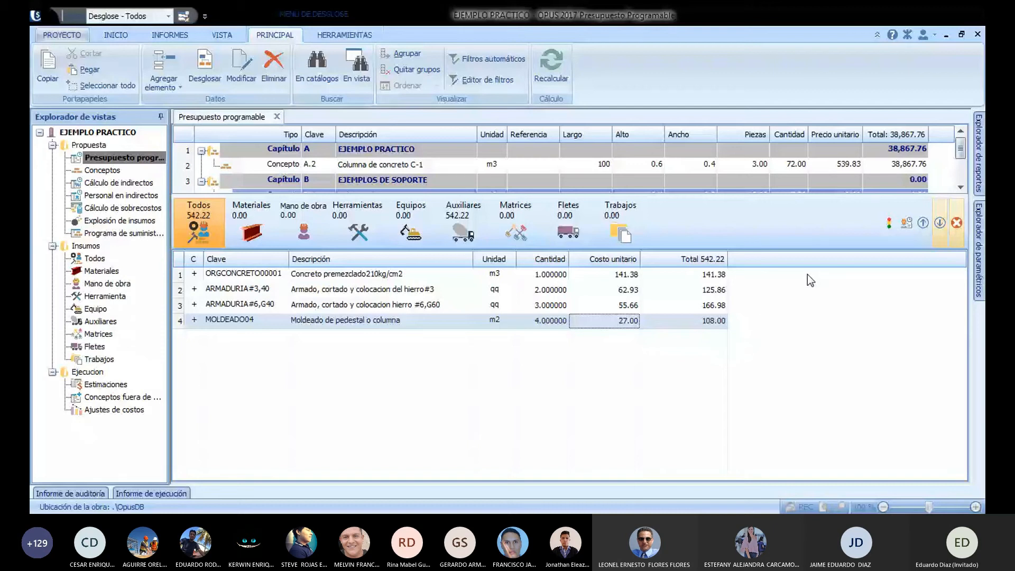
{"action": "key", "text": "Escape"}
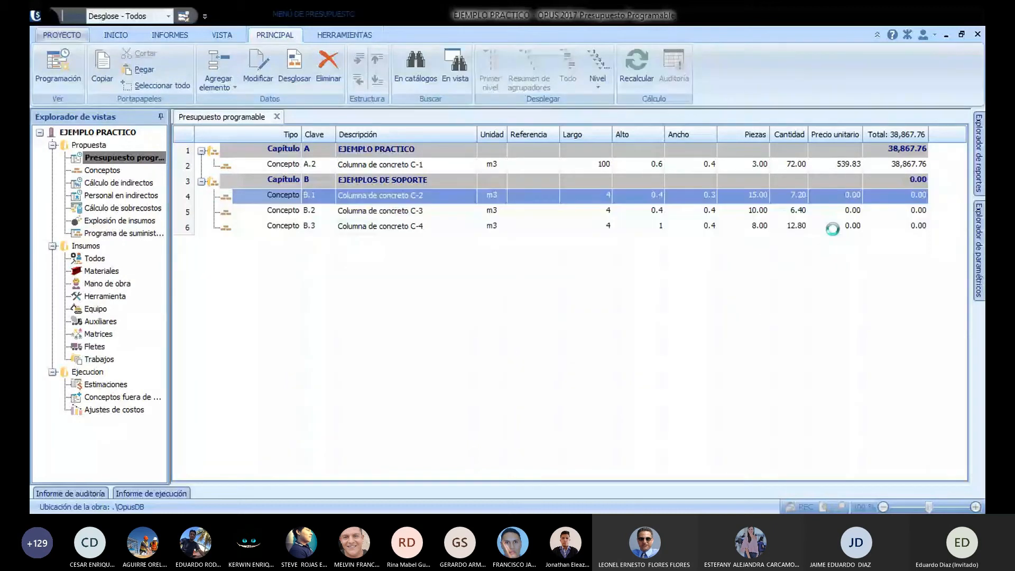
Step: In the breakdown of Columna de concreto C-3, set concrete to 2, #3 steel to 4, #6 steel to 6 and Moldeado to 7, and close it
{"action": "double_click", "coordinate": [834, 212]}
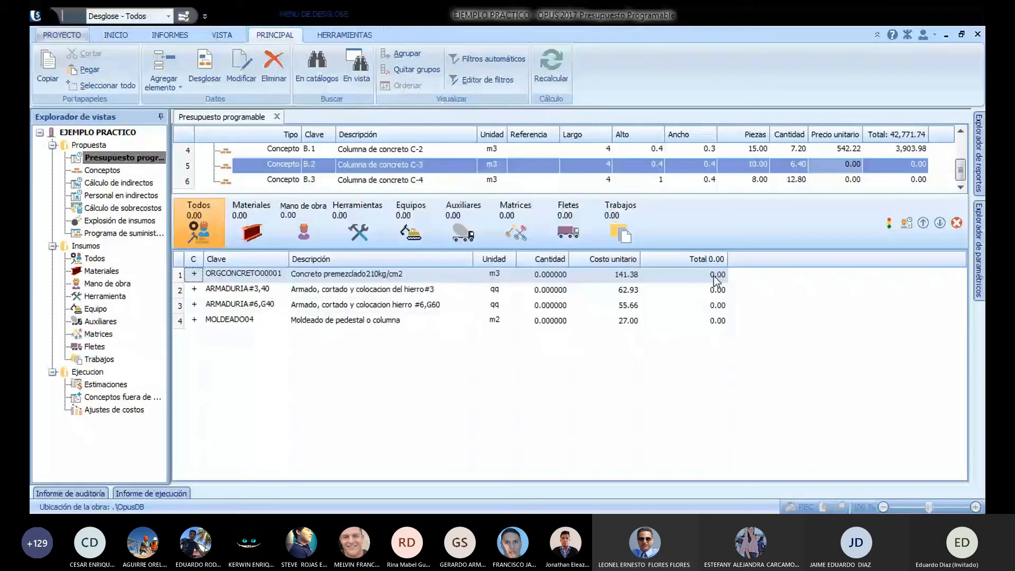
{"action": "type", "text": "2"}
{"action": "key", "text": "Return"}
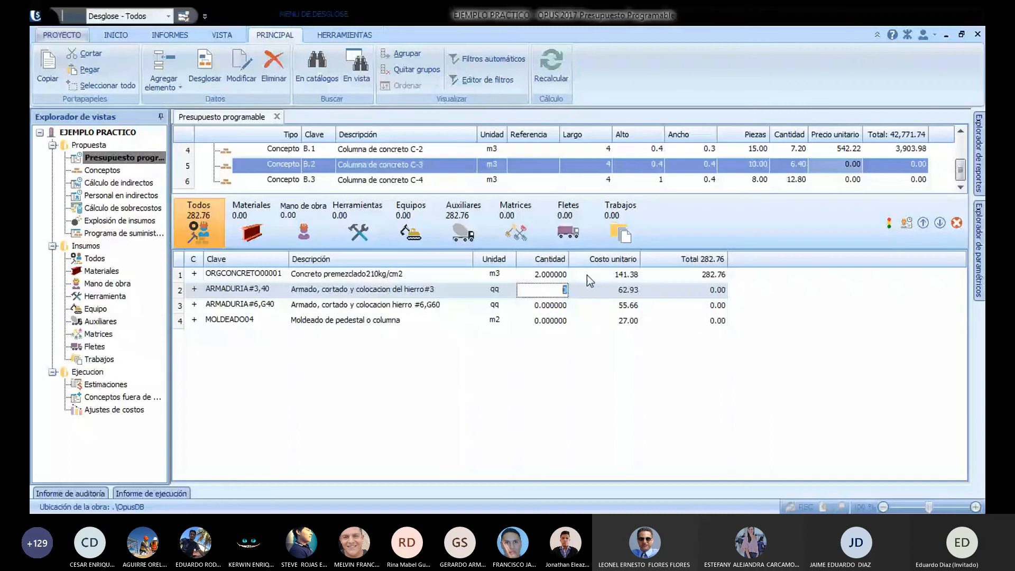
{"action": "type", "text": "4"}
{"action": "key", "text": "Return"}
{"action": "type", "text": "6"}
{"action": "key", "text": "Return"}
{"action": "type", "text": "7"}
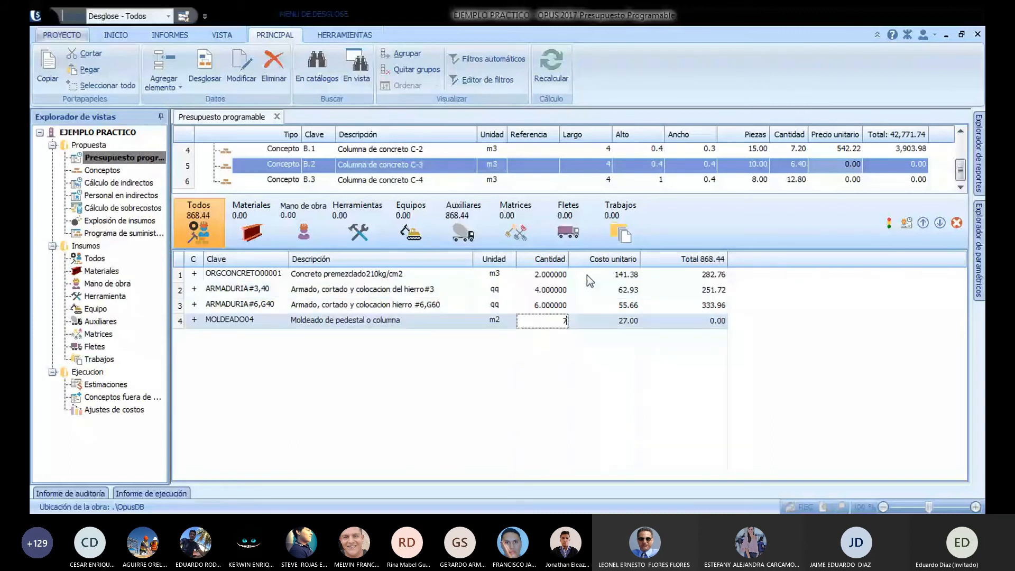
{"action": "left_click", "coordinate": [956, 223]}
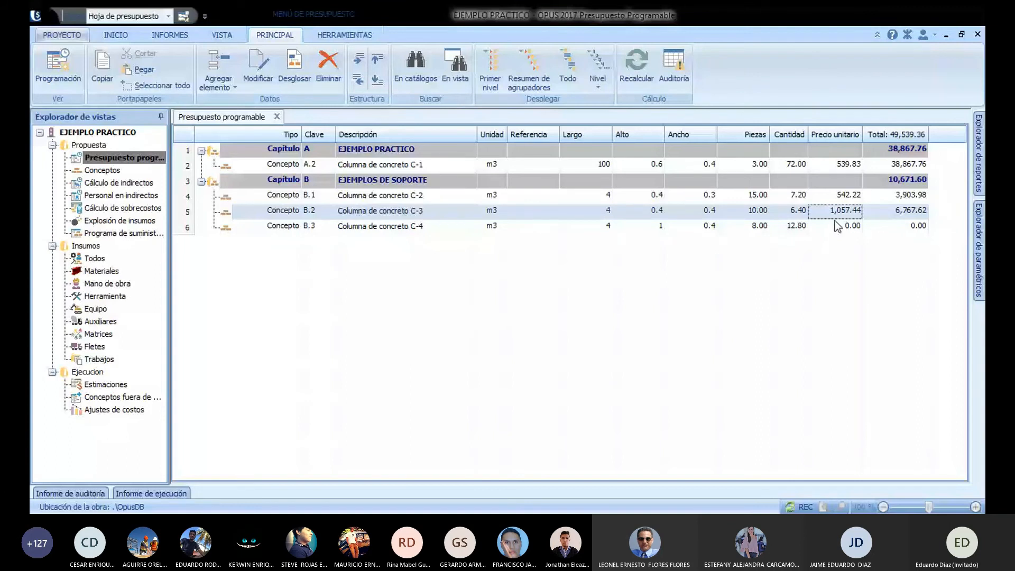
Step: In the C-4 breakdown, set concrete to 2, #4 steel to 5, #8 steel to 4, #7 steel to 8 and Moldeado to 10, and close it
{"action": "double_click", "coordinate": [836, 226]}
{"action": "type", "text": "2"}
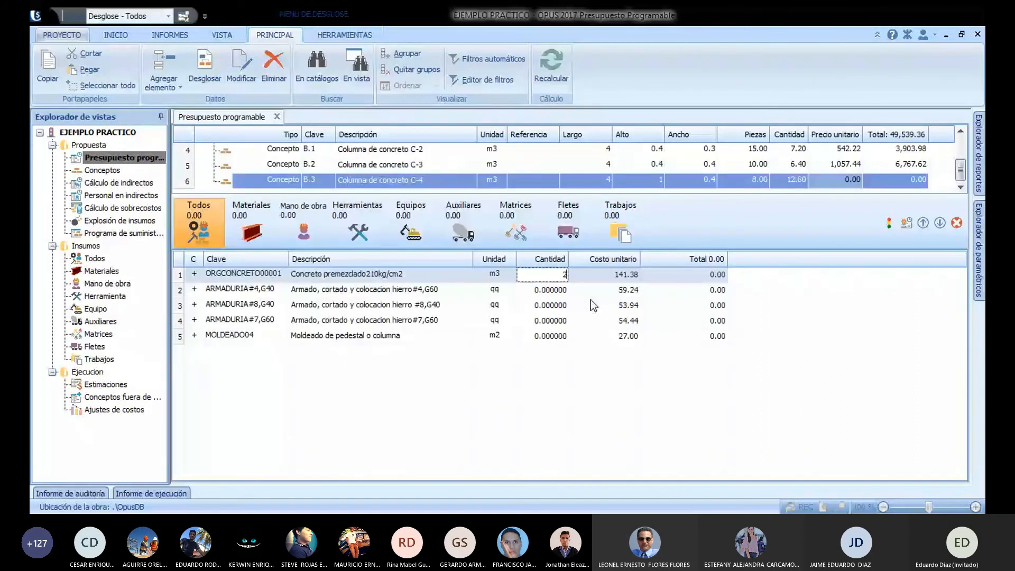
{"action": "key", "text": "Return"}
{"action": "type", "text": "5"}
{"action": "key", "text": "Return"}
{"action": "type", "text": "4"}
{"action": "key", "text": "Return"}
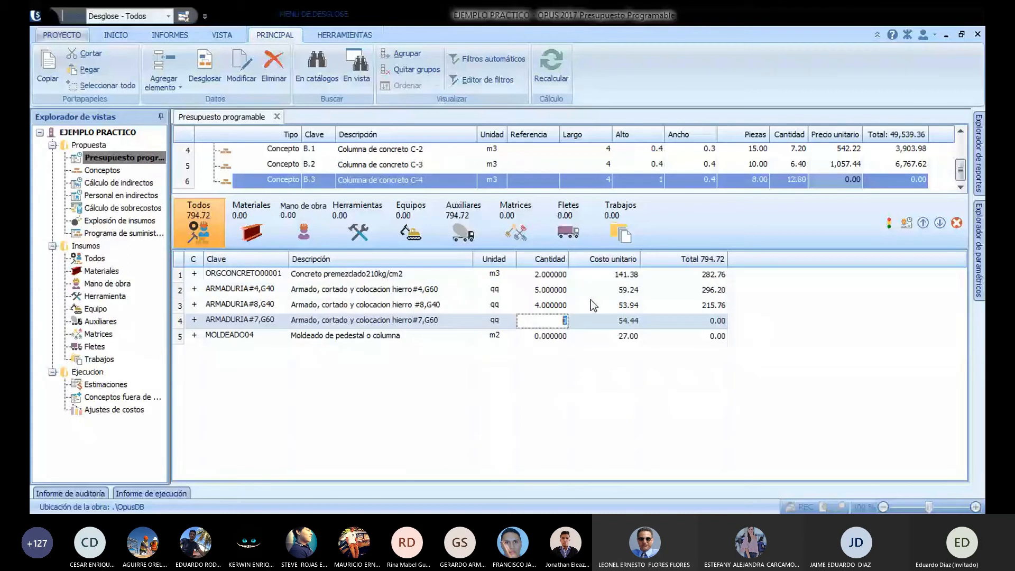
{"action": "type", "text": "8"}
{"action": "key", "text": "Return"}
{"action": "type", "text": "10"}
{"action": "key", "text": "Return"}
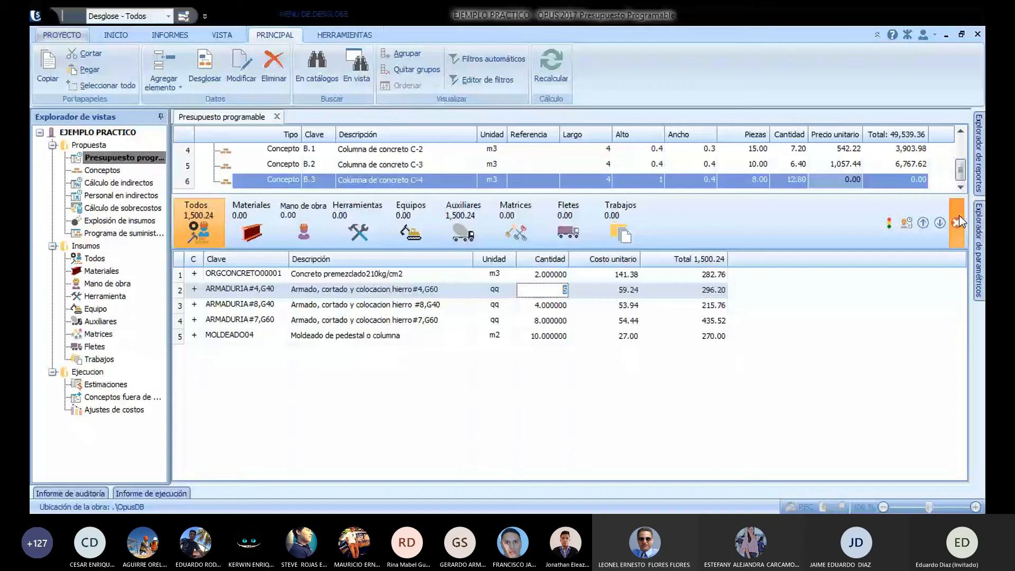
{"action": "left_click", "coordinate": [957, 221]}
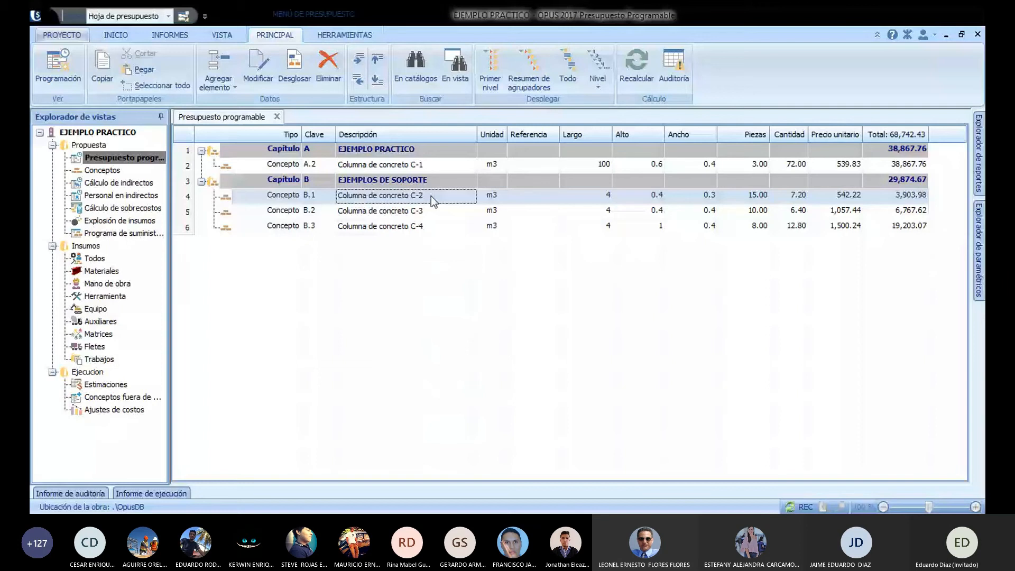
Step: Open the Programación view of the budget and display cost amounts on the Gantt chart, leaving the percentages hidden
{"action": "left_click", "coordinate": [58, 68]}
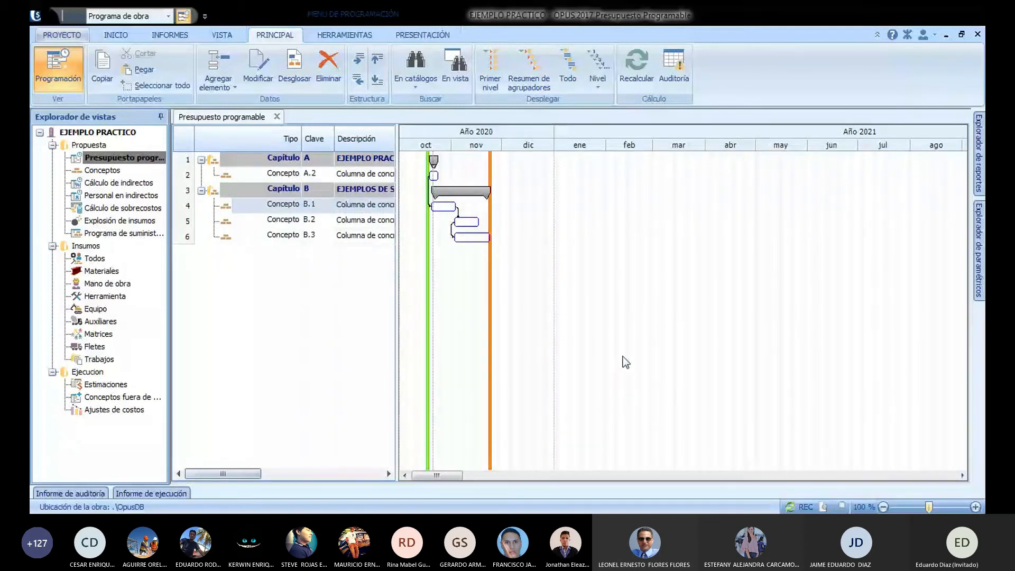
{"action": "left_click_drag", "start_coordinate": [397, 248], "coordinate": [480, 243]}
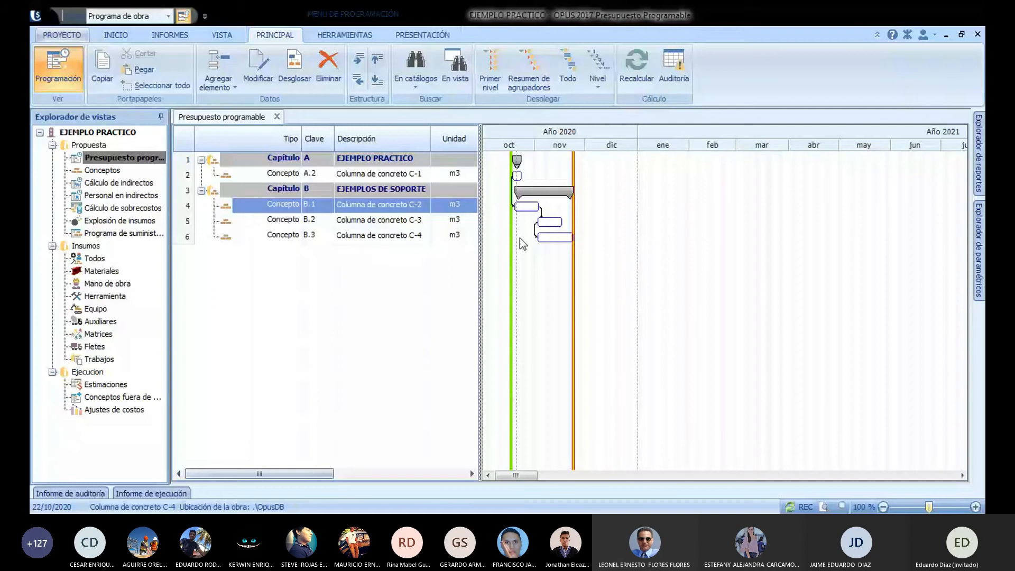
{"action": "left_click", "coordinate": [346, 36]}
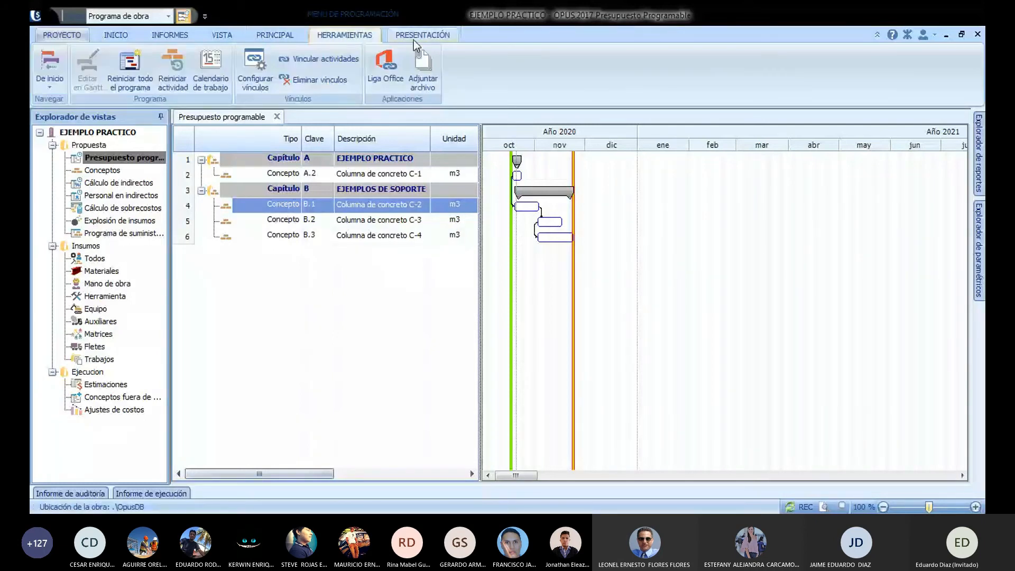
{"action": "left_click", "coordinate": [413, 36]}
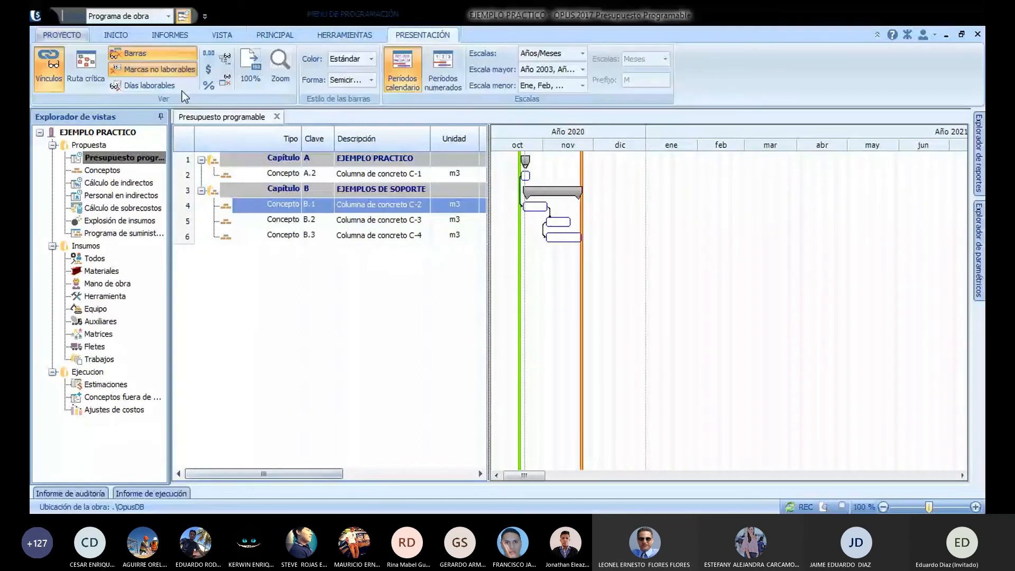
{"action": "left_click", "coordinate": [210, 79]}
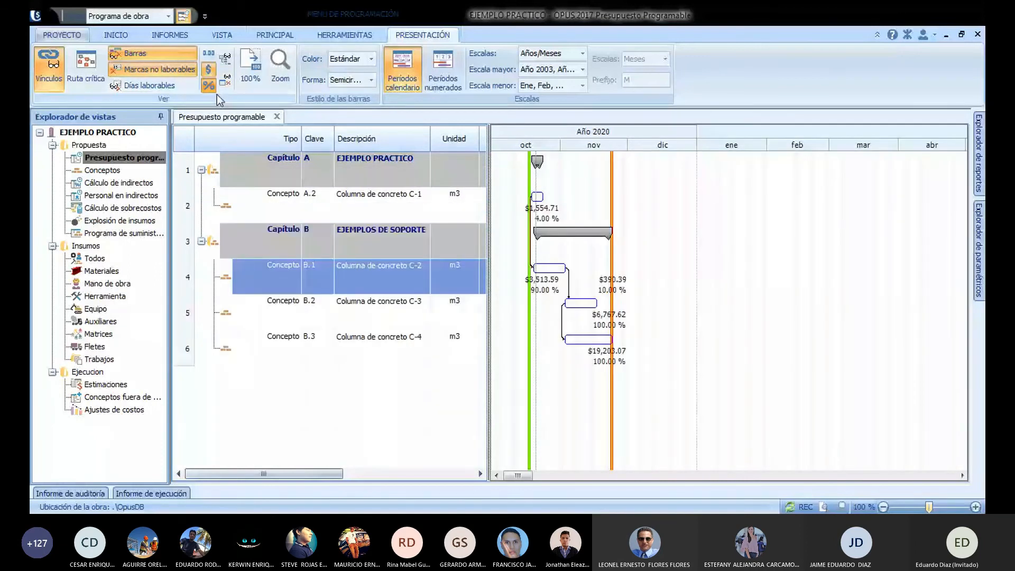
{"action": "left_click", "coordinate": [209, 85]}
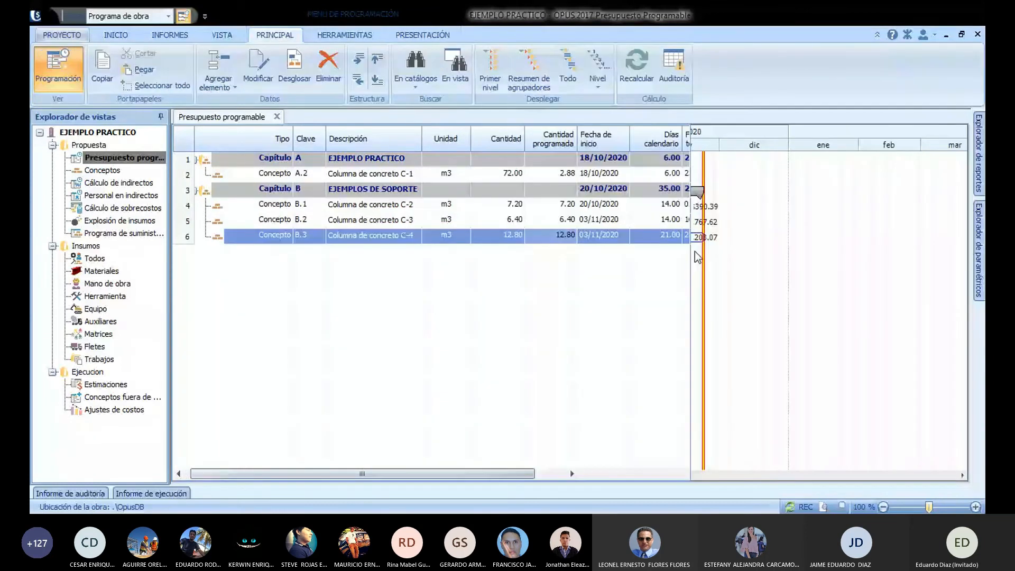
Step: Widen the schedule table to view the programmed quantities, dates and calendar days, and narrow it again to show the Gantt chart
{"action": "left_click_drag", "start_coordinate": [694, 252], "coordinate": [790, 280]}
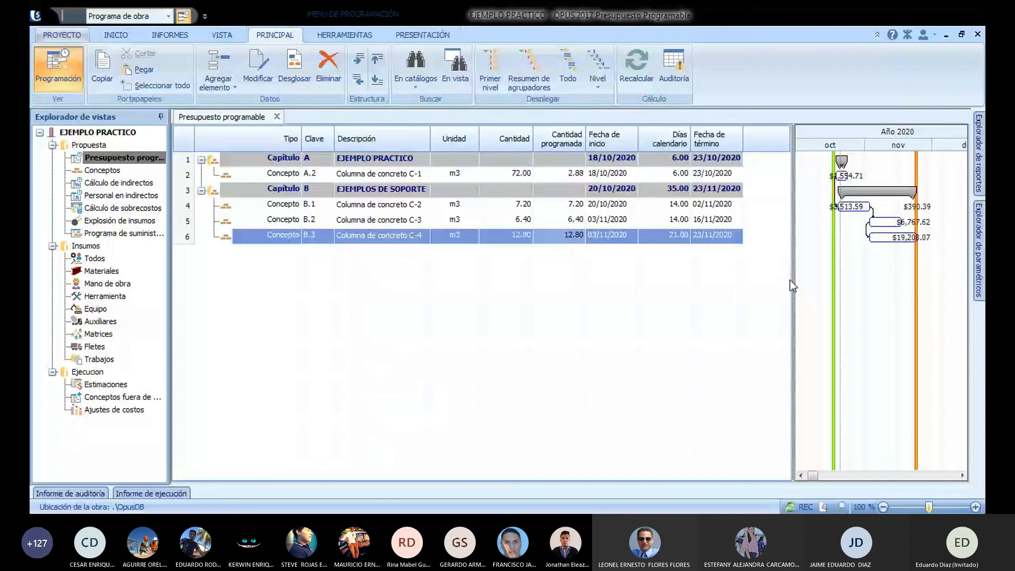
{"action": "left_click_drag", "start_coordinate": [789, 280], "coordinate": [773, 275]}
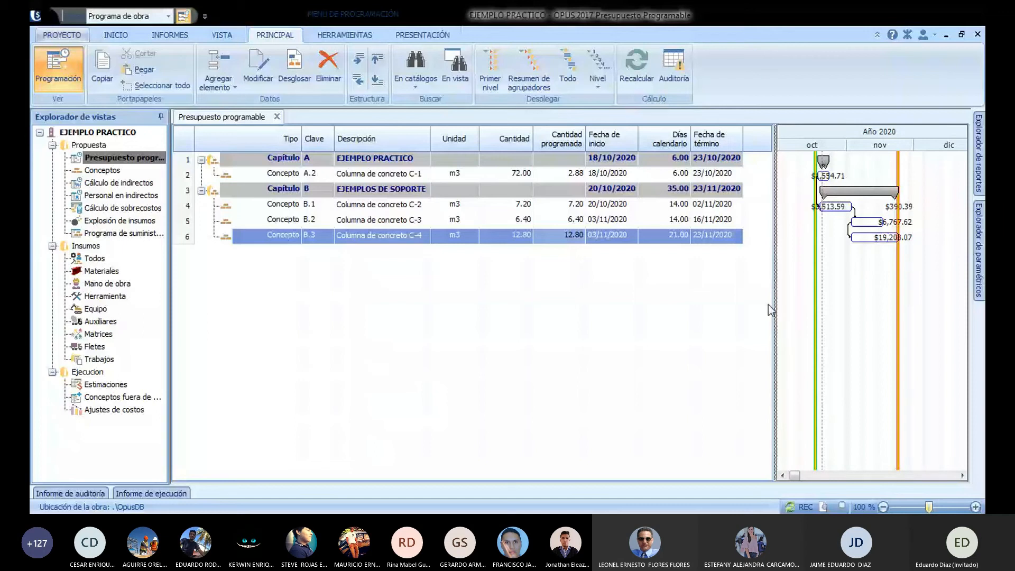
{"action": "left_click_drag", "start_coordinate": [774, 305], "coordinate": [502, 301]}
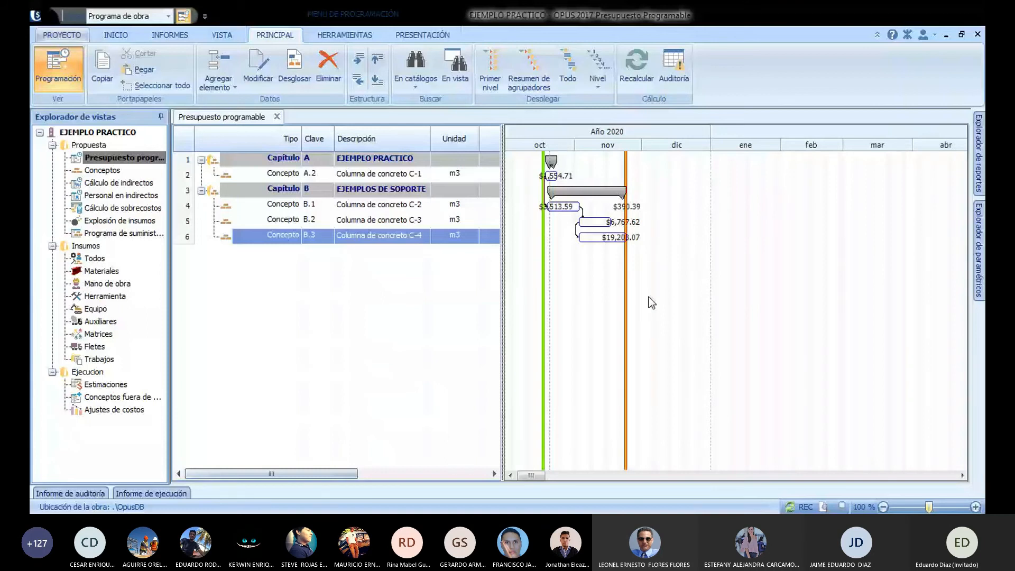
{"action": "left_click", "coordinate": [170, 34]}
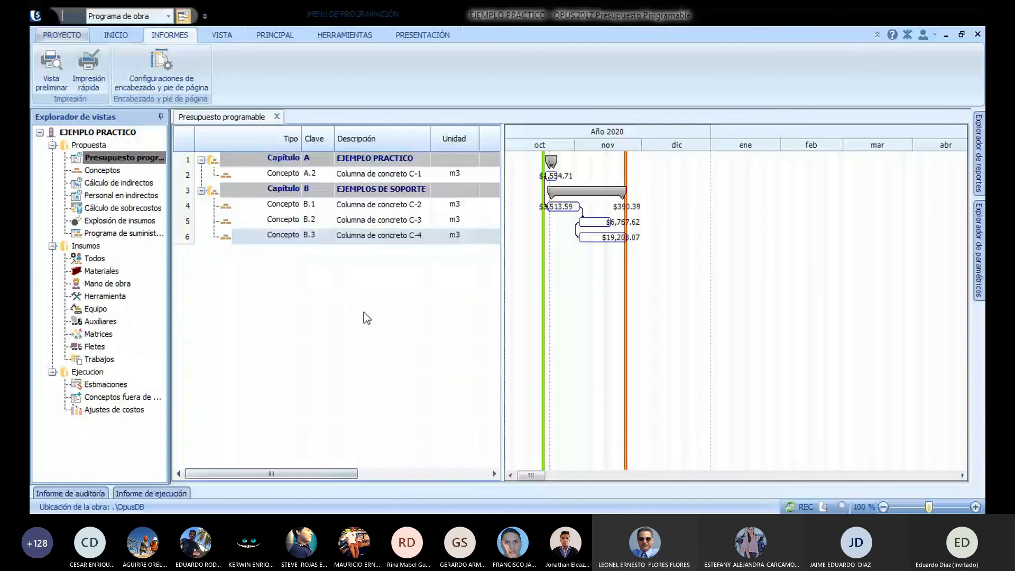
{"action": "key", "text": "Up"}
{"action": "key", "text": "Up"}
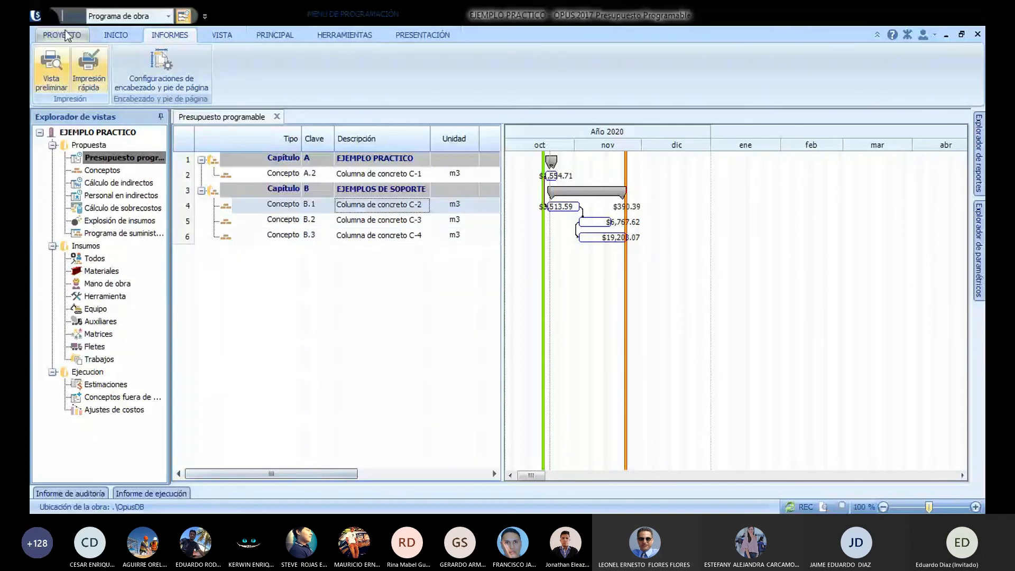
{"action": "left_click", "coordinate": [221, 36]}
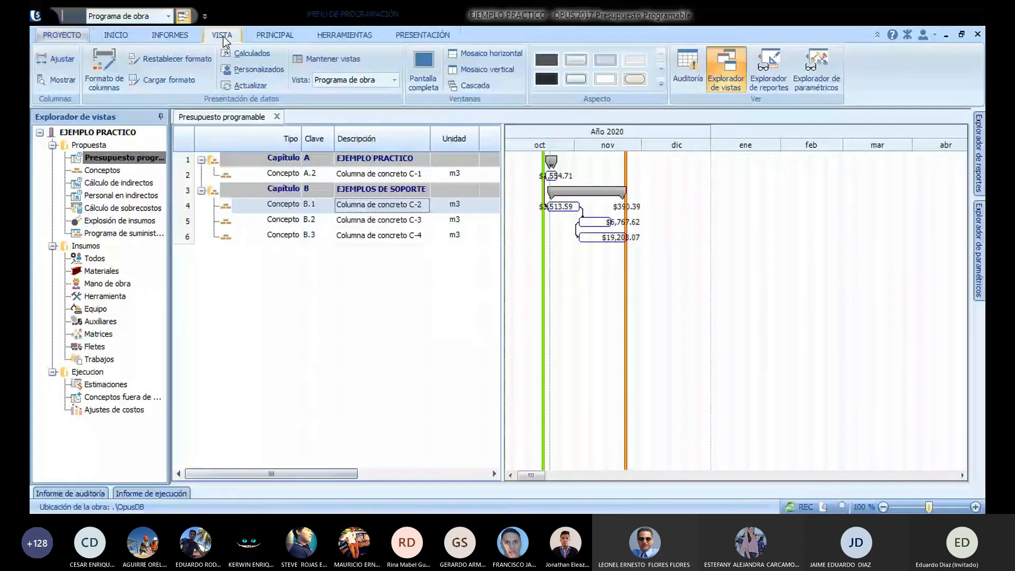